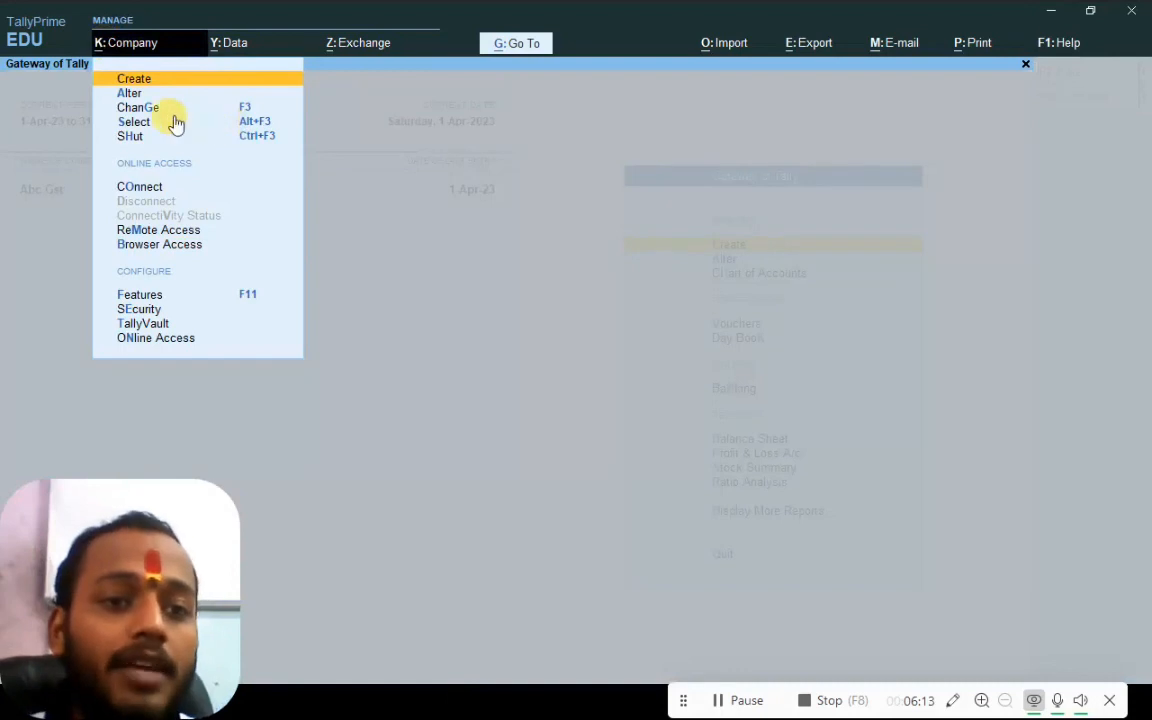
Create a company named Cost C&C, keeping the default country, currency, and 1-Apr-23 financial year and books dates
{"action": "left_click", "coordinate": [144, 80]}
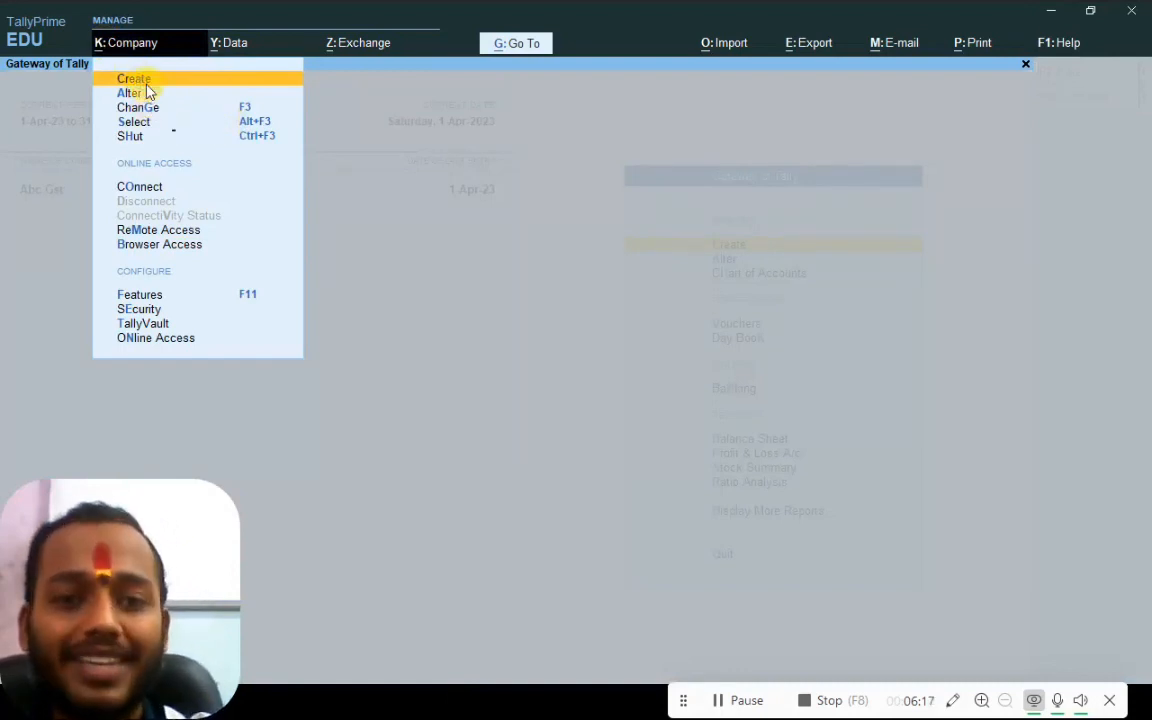
{"action": "type", "text": "Cost"}
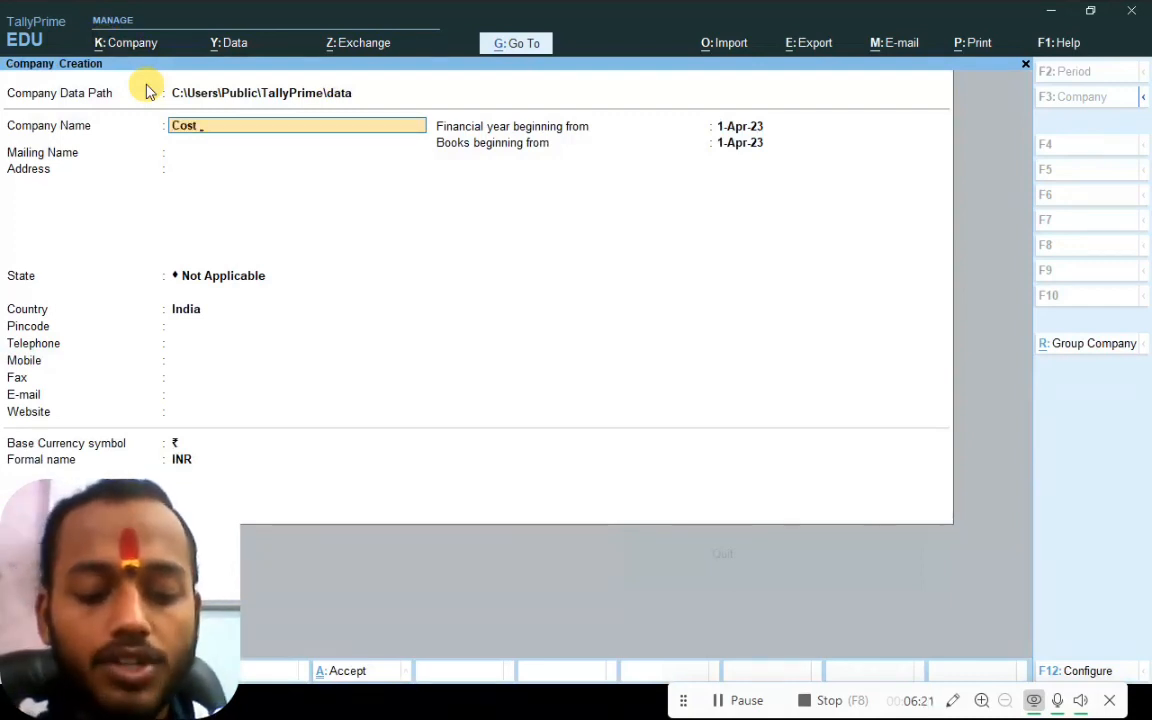
{"action": "type", "text": " C&C"}
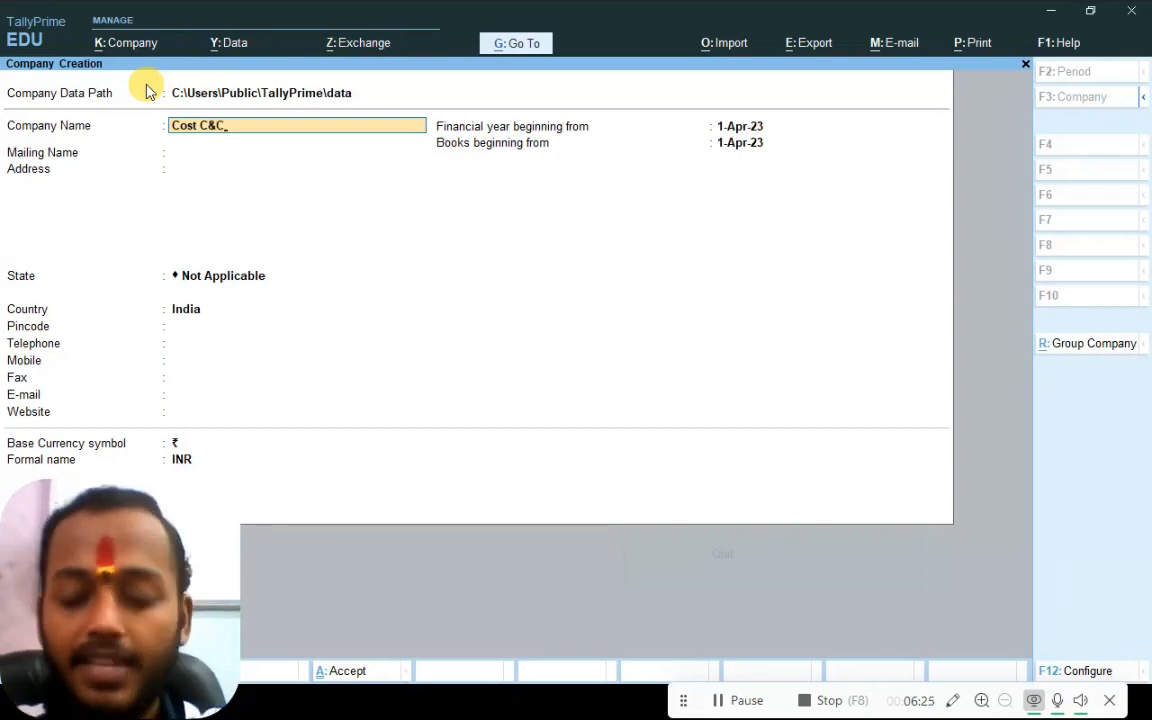
{"action": "key", "text": "Return"}
{"action": "key", "text": "Return"}
{"action": "key", "text": "Return"}
{"action": "key", "text": "Return"}
{"action": "key", "text": "Return"}
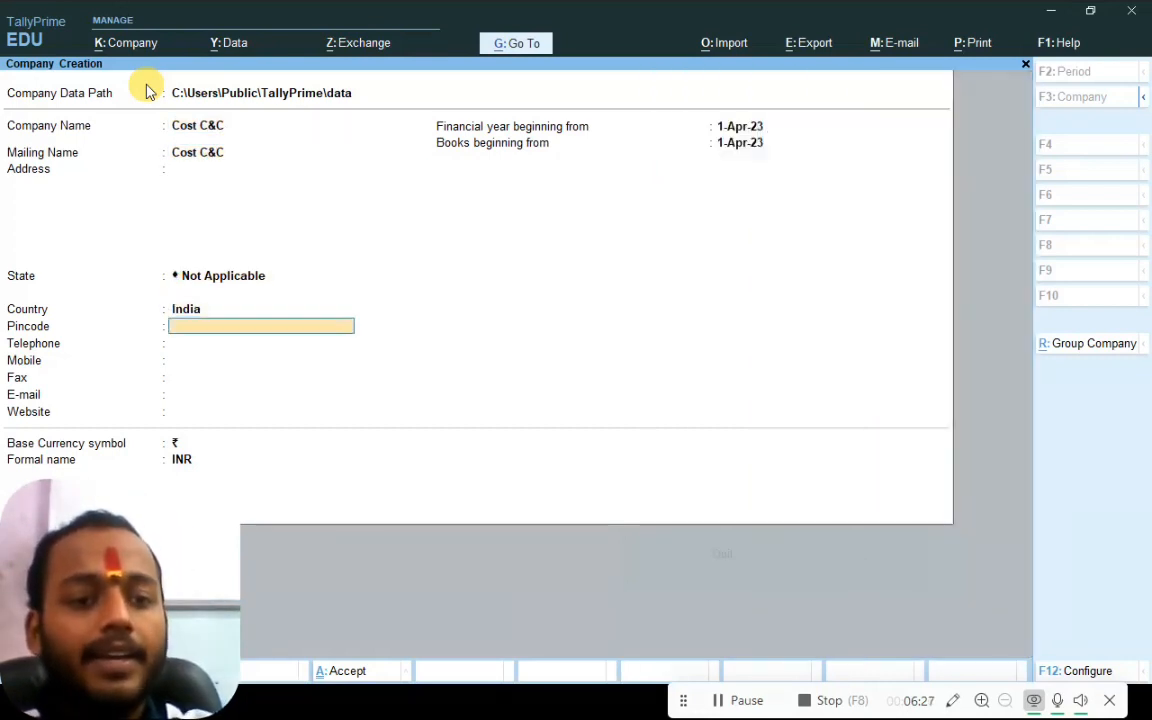
{"action": "key", "text": "Return"}
{"action": "key", "text": "Return"}
{"action": "key", "text": "Return"}
{"action": "key", "text": "Return"}
{"action": "key", "text": "Return"}
{"action": "key", "text": "Return"}
{"action": "key", "text": "Return"}
{"action": "key", "text": "Return"}
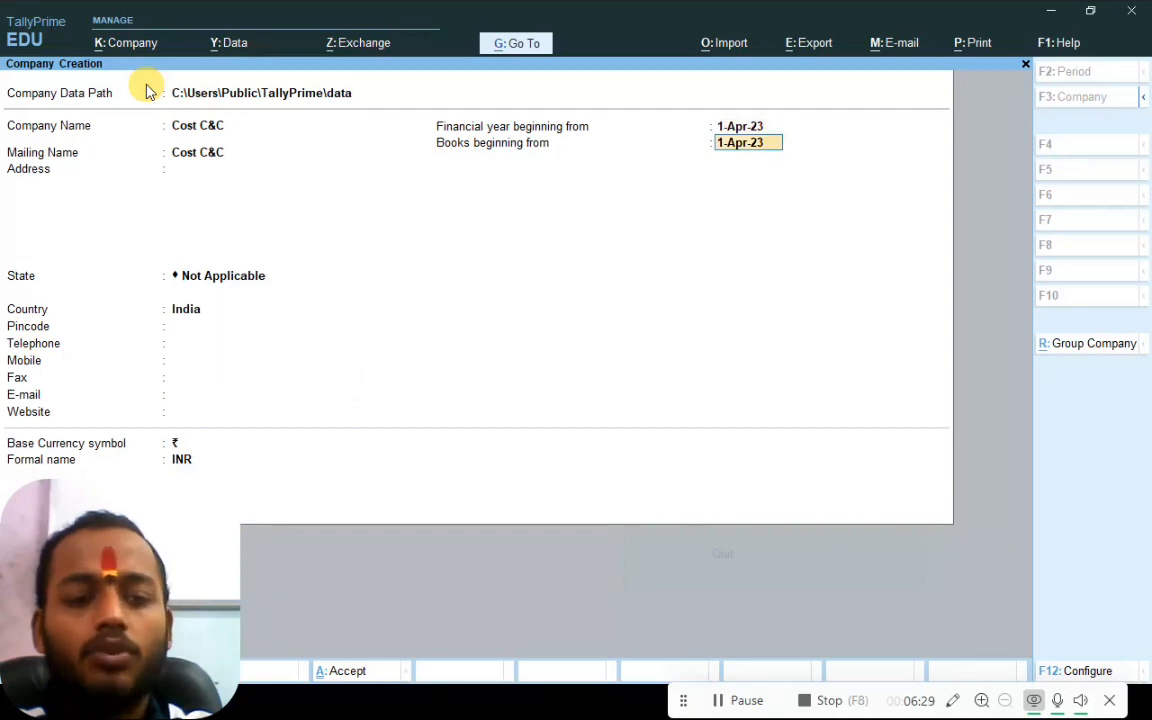
{"action": "key", "text": "Return"}
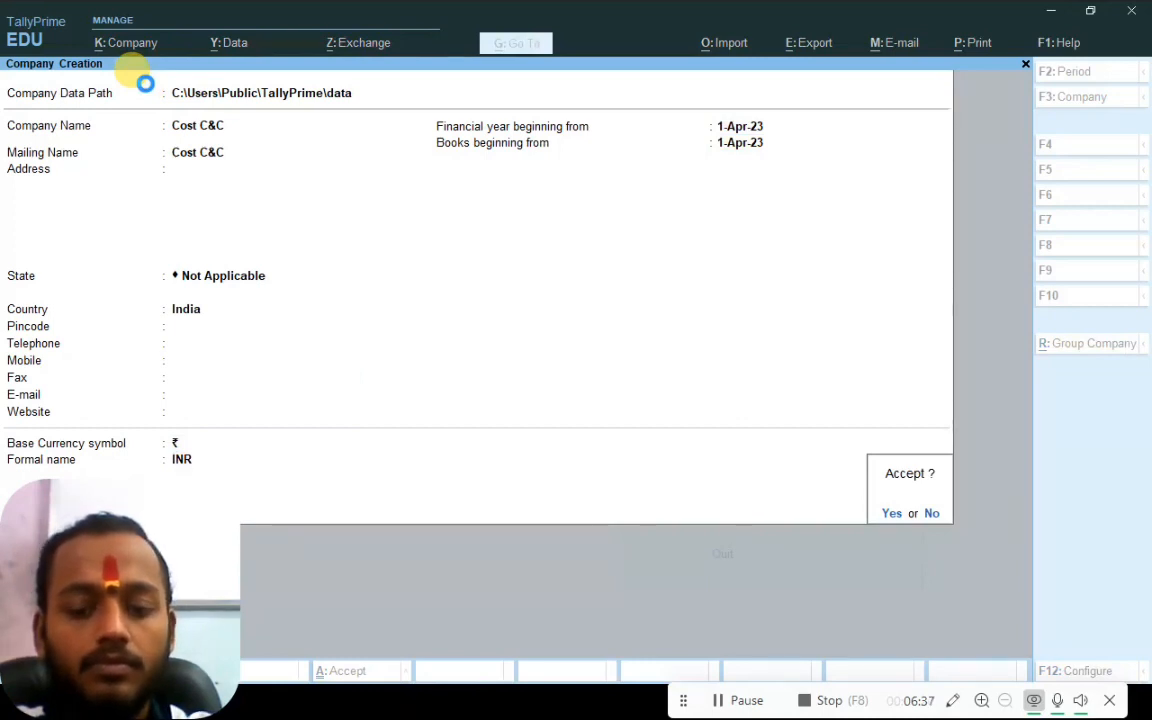
In the Cost C&C company features, maintain accounts, disable bill-wise entry and enable cost centres
{"action": "key", "text": "y"}
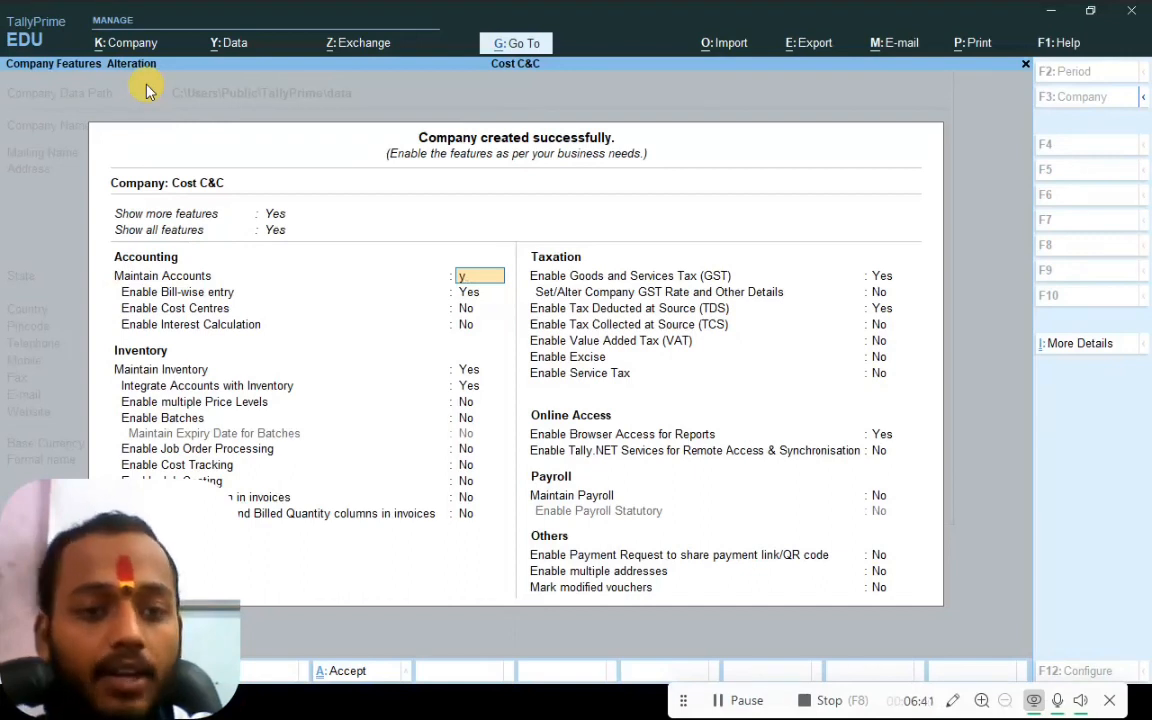
{"action": "key", "text": "Return"}
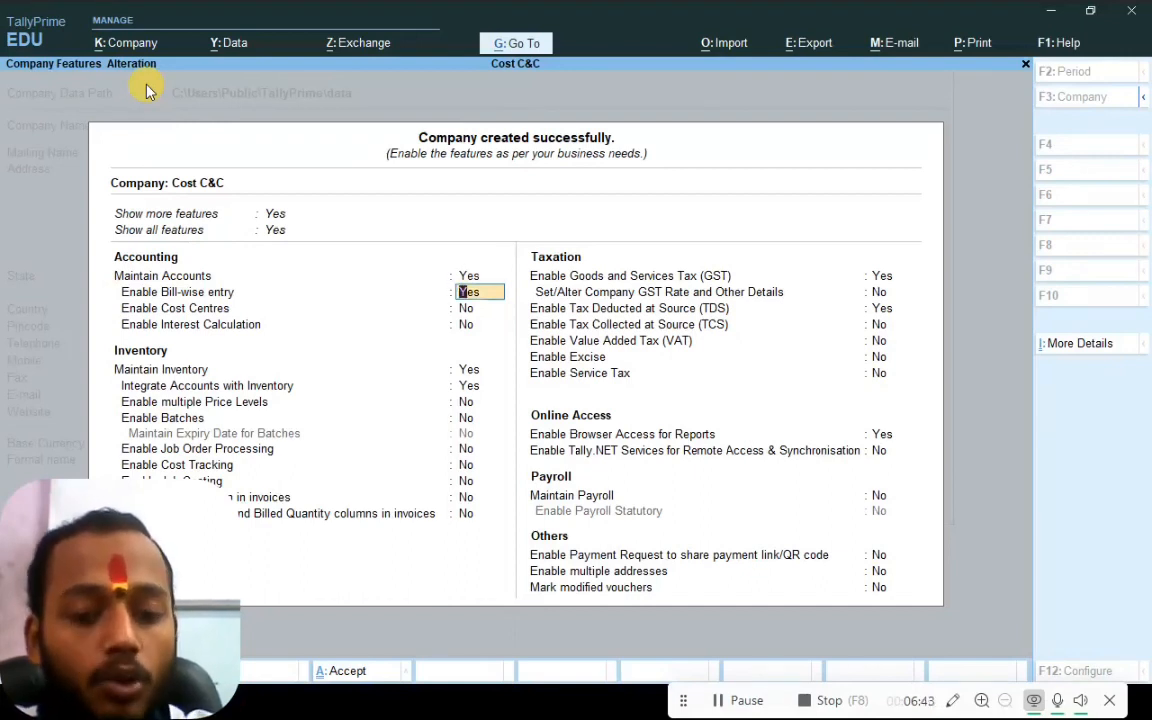
{"action": "type", "text": "n"}
{"action": "key", "text": "Return"}
{"action": "type", "text": "y"}
{"action": "key", "text": "Return"}
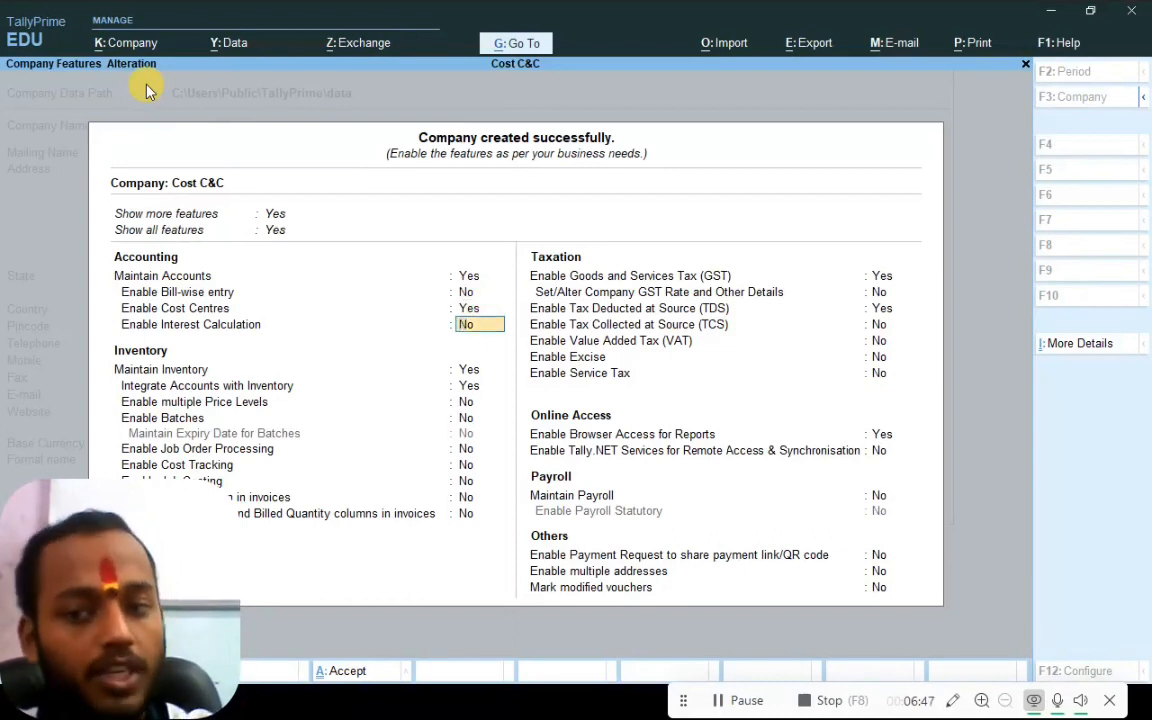
Set Maintain Inventory to No, leaving interest calculation disabled
{"action": "key", "text": "Return"}
{"action": "key", "text": "Return"}
{"action": "key", "text": "Return"}
{"action": "key", "text": "Return"}
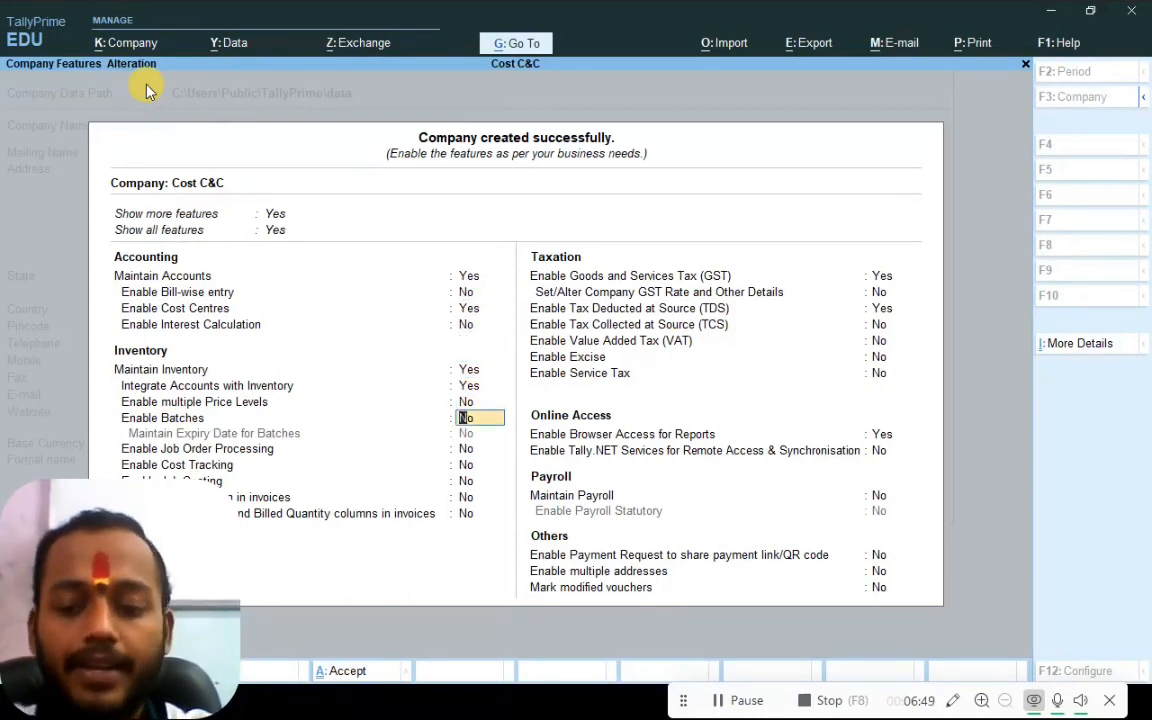
{"action": "key", "text": "Up"}
{"action": "key", "text": "Up"}
{"action": "key", "text": "Up"}
{"action": "type", "text": "n"}
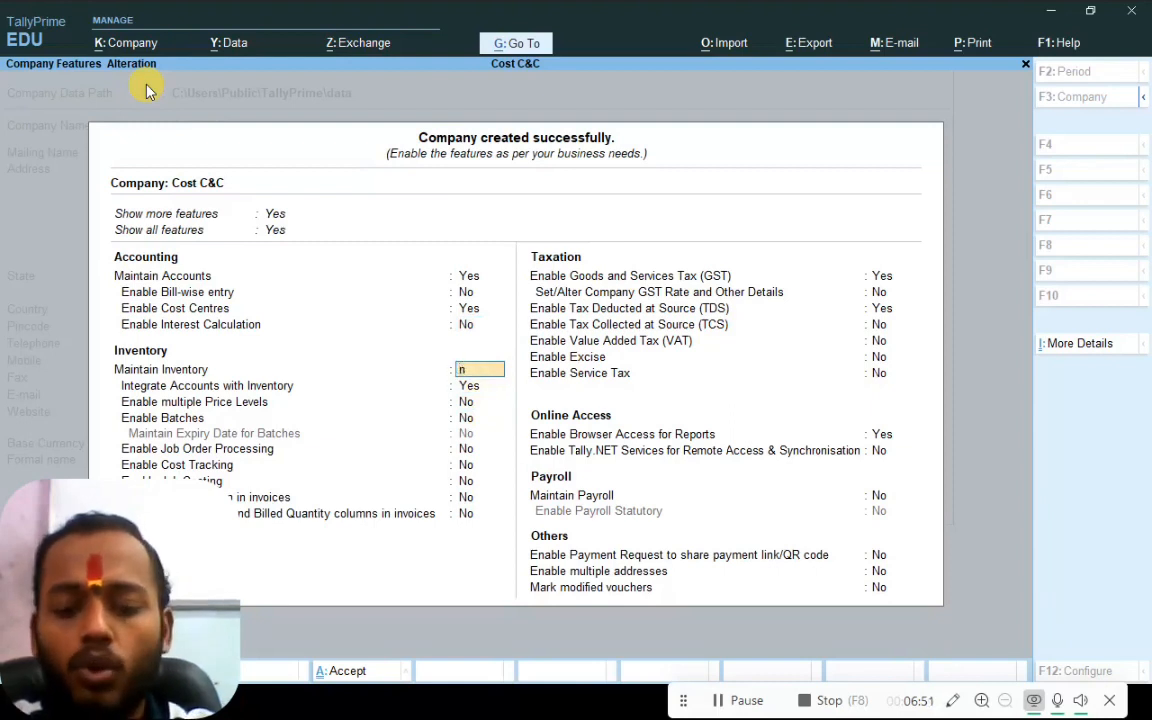
{"action": "key", "text": "Return"}
Disable Goods and Services Tax and Tax Deducted at Source, then save the company features with the remaining defaults
{"action": "type", "text": "n"}
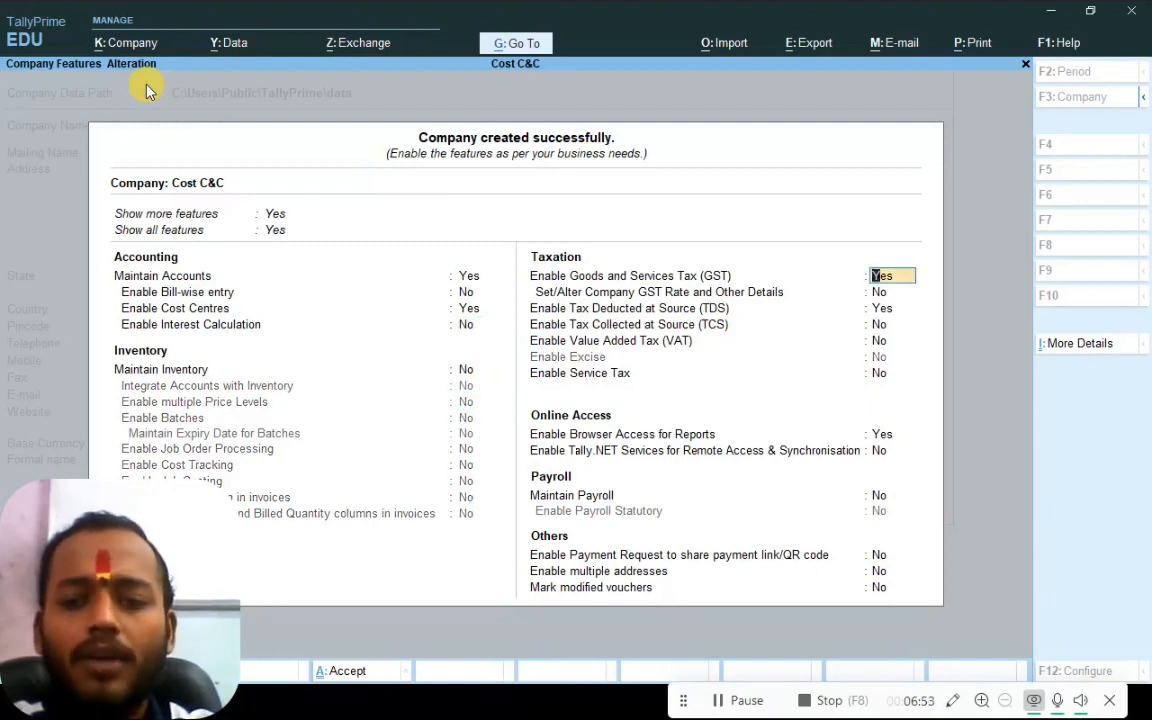
{"action": "key", "text": "Return"}
{"action": "type", "text": "n"}
{"action": "key", "text": "Return"}
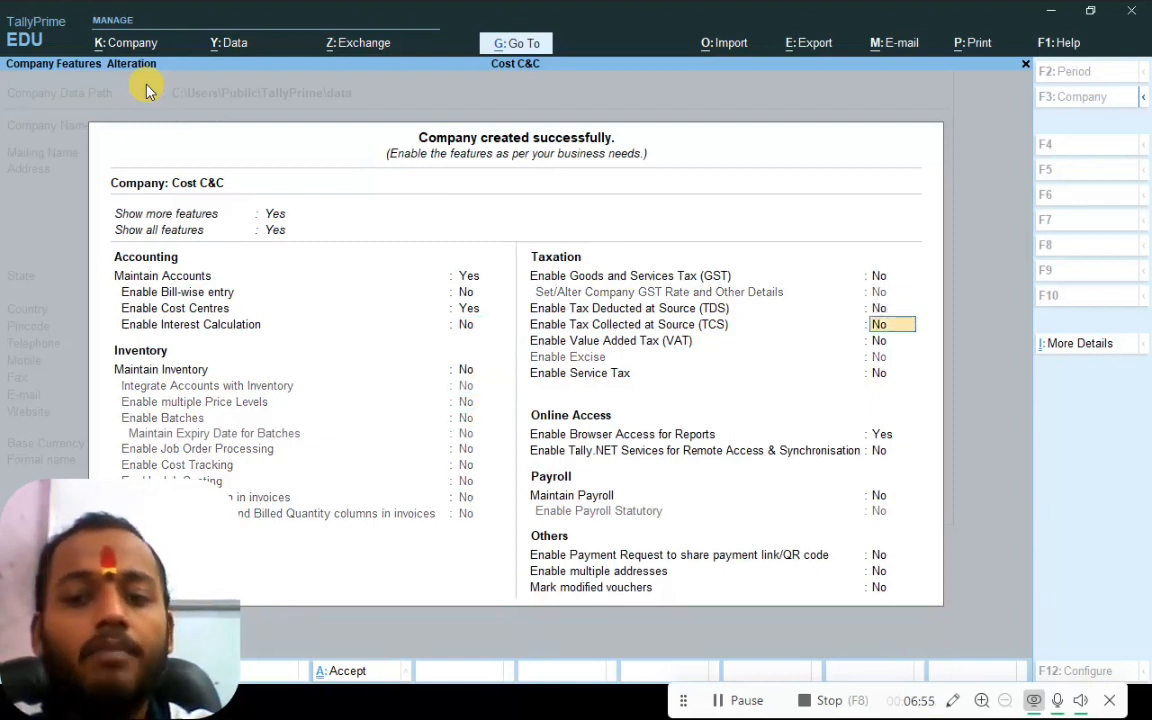
{"action": "key", "text": "Return"}
{"action": "key", "text": "Return"}
{"action": "key", "text": "Return"}
{"action": "key", "text": "Return"}
{"action": "key", "text": "Return"}
{"action": "key", "text": "Return"}
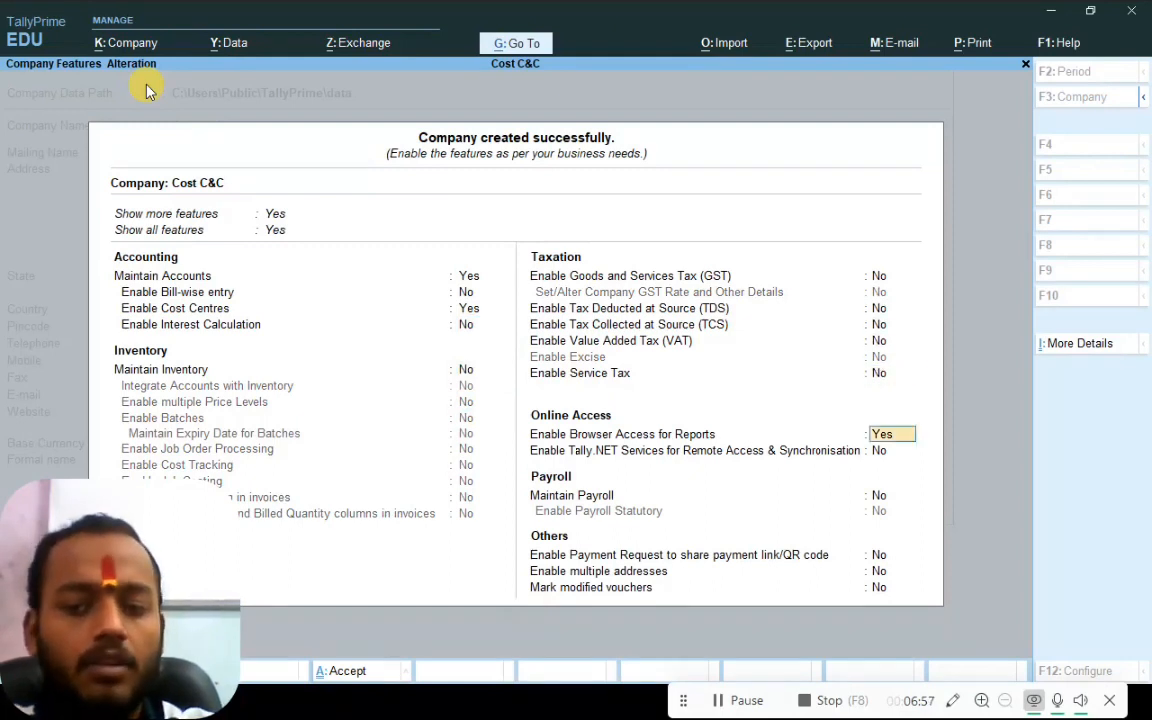
{"action": "key", "text": "Return"}
{"action": "key", "text": "Return"}
{"action": "key", "text": "Return"}
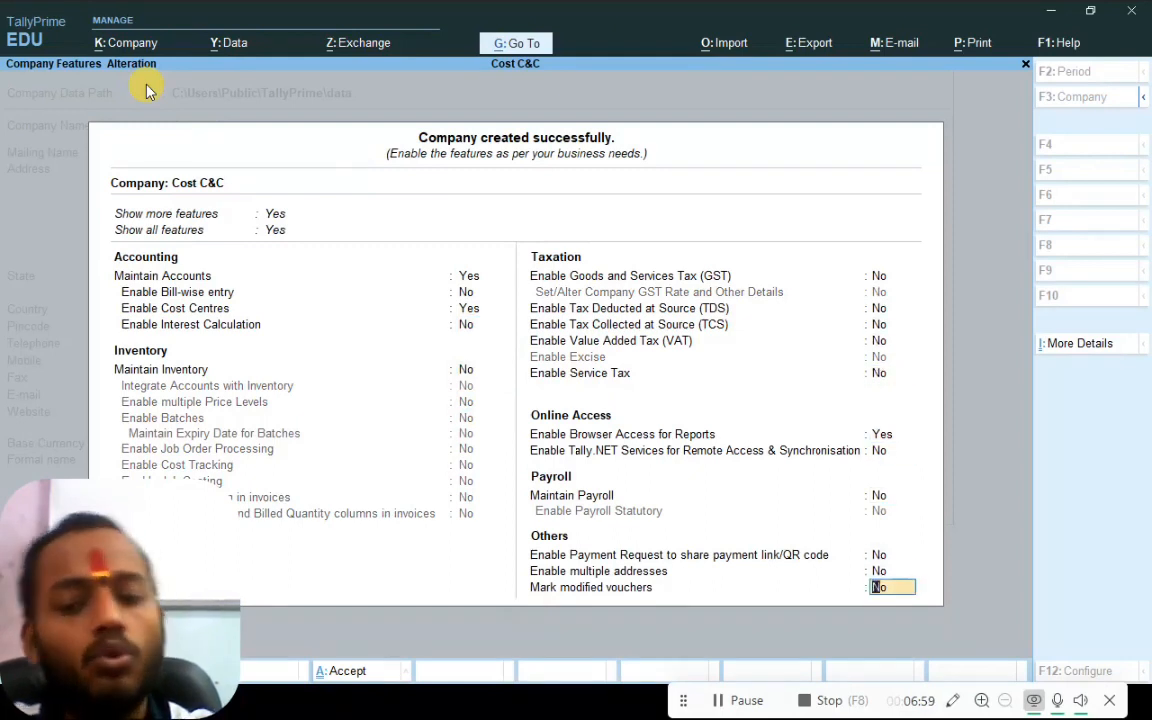
{"action": "key", "text": "Return"}
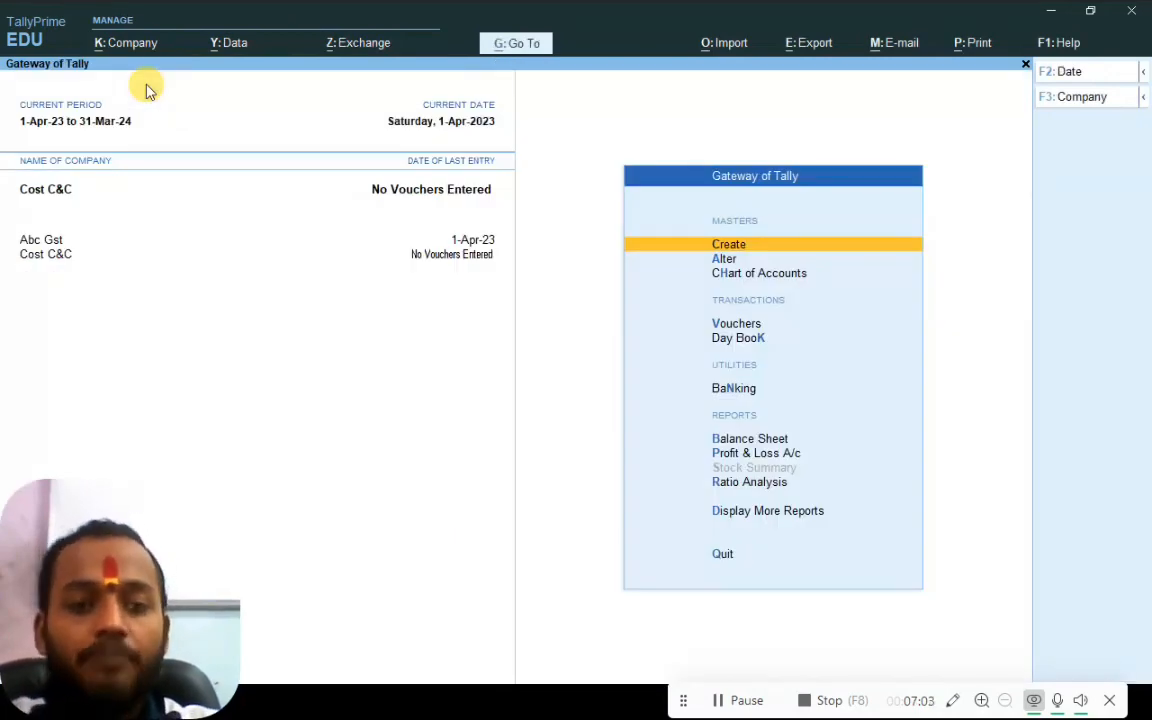
Open ledger creation for Cost C&C, consult the ledger list in the PowerPoint slide show and return to TallyPrime
{"action": "key", "text": "Return"}
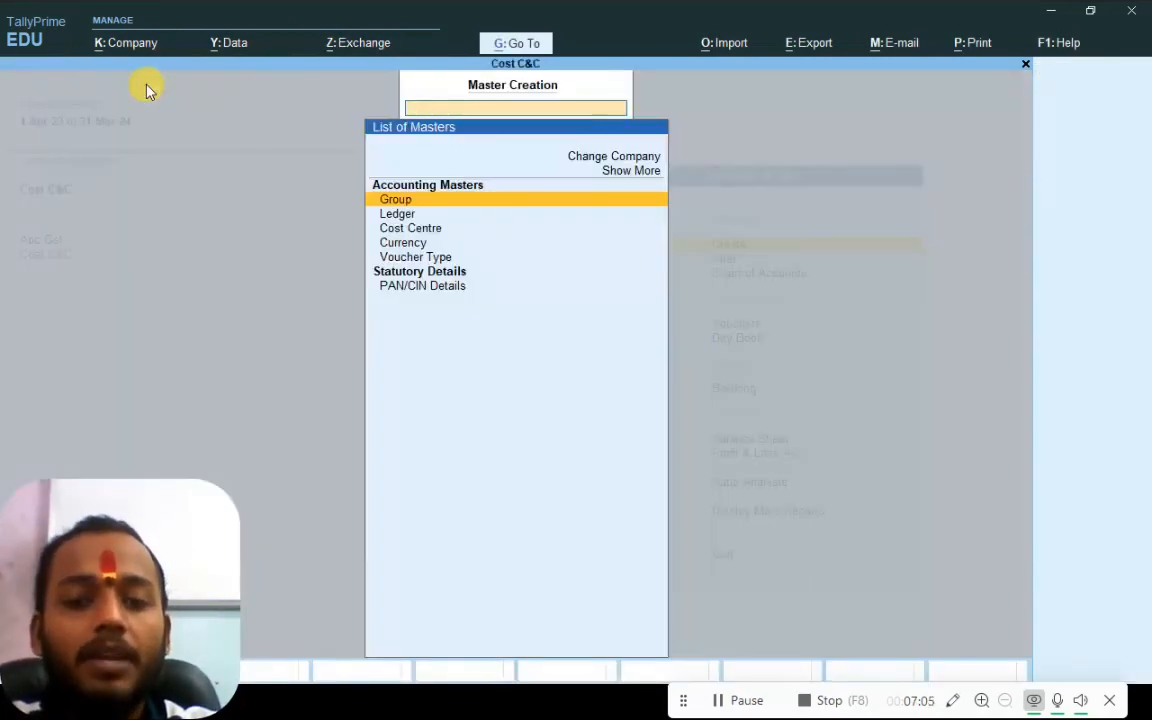
{"action": "key", "text": "Down"}
{"action": "key", "text": "Return"}
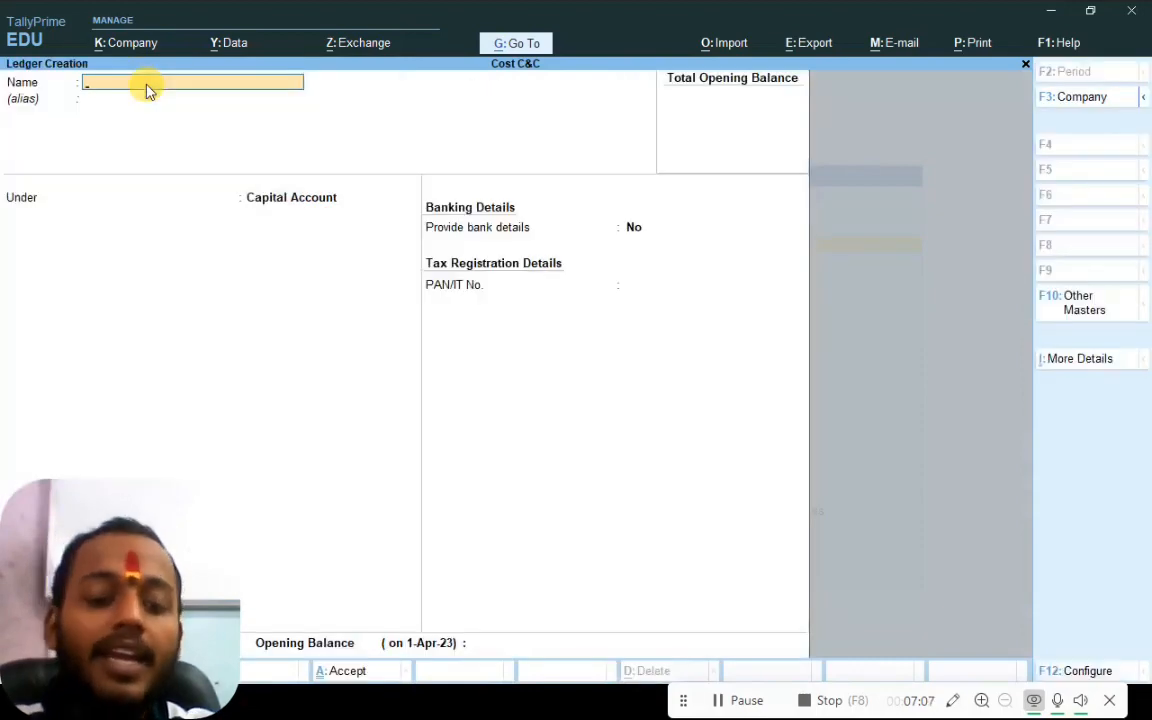
{"action": "key", "text": "alt+Tab"}
{"action": "key", "text": "Tab"}
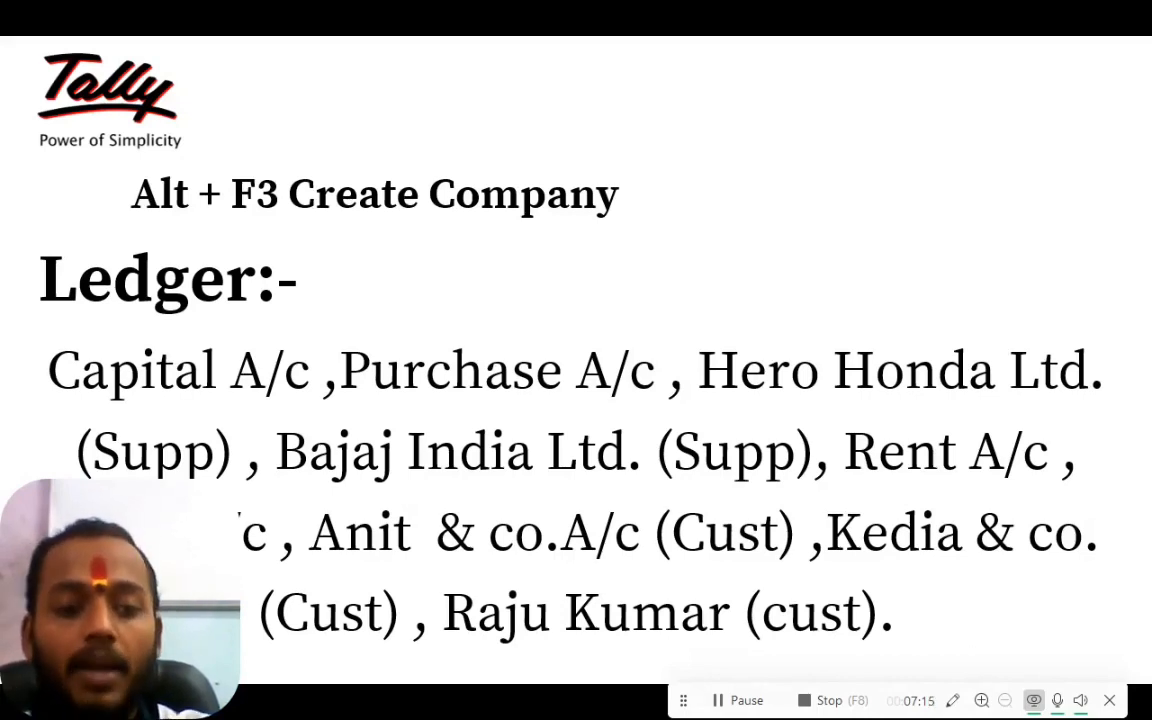
{"action": "key", "text": "alt+Tab"}
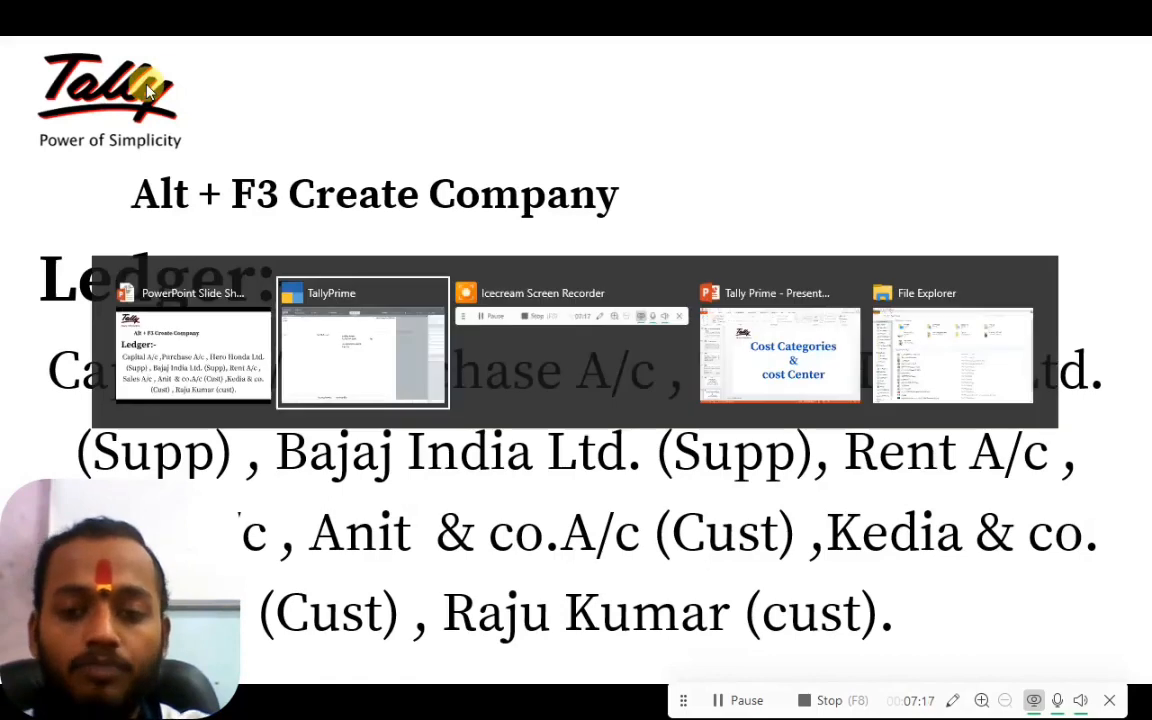
{"action": "key", "text": "alt+Tab"}
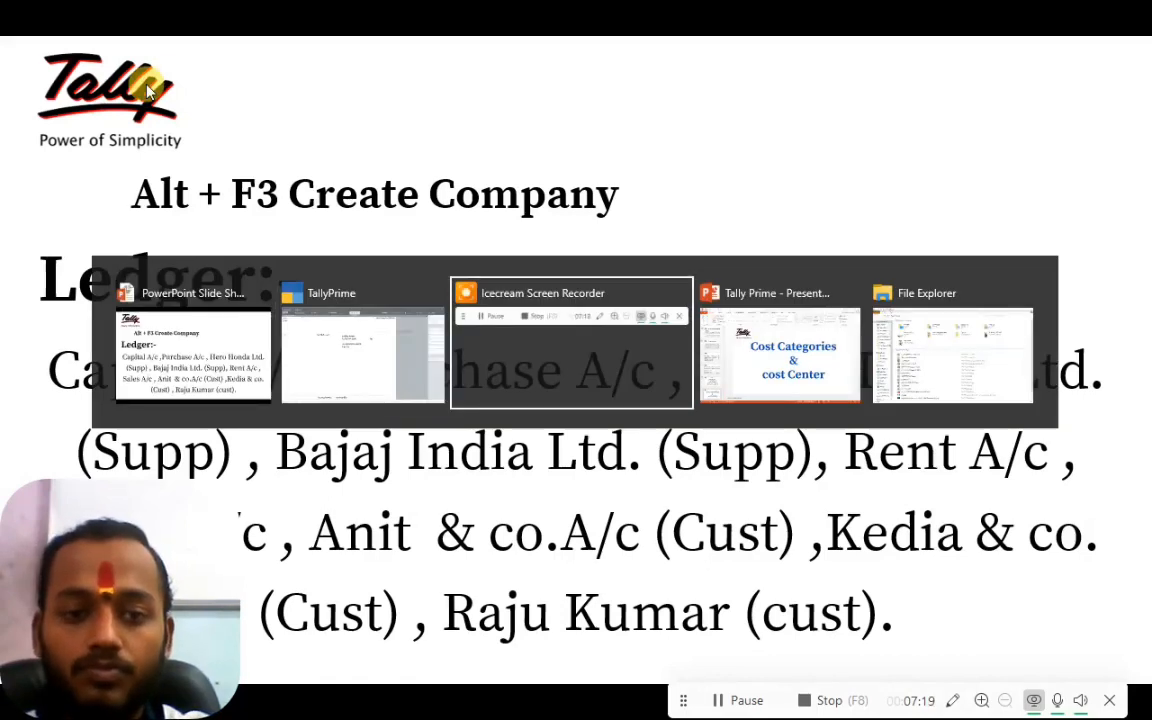
{"action": "key", "text": "alt+shift+Tab"}
Create a ledger named Capital under the Capital Account group, without bank details
{"action": "type", "text": "Capital"}
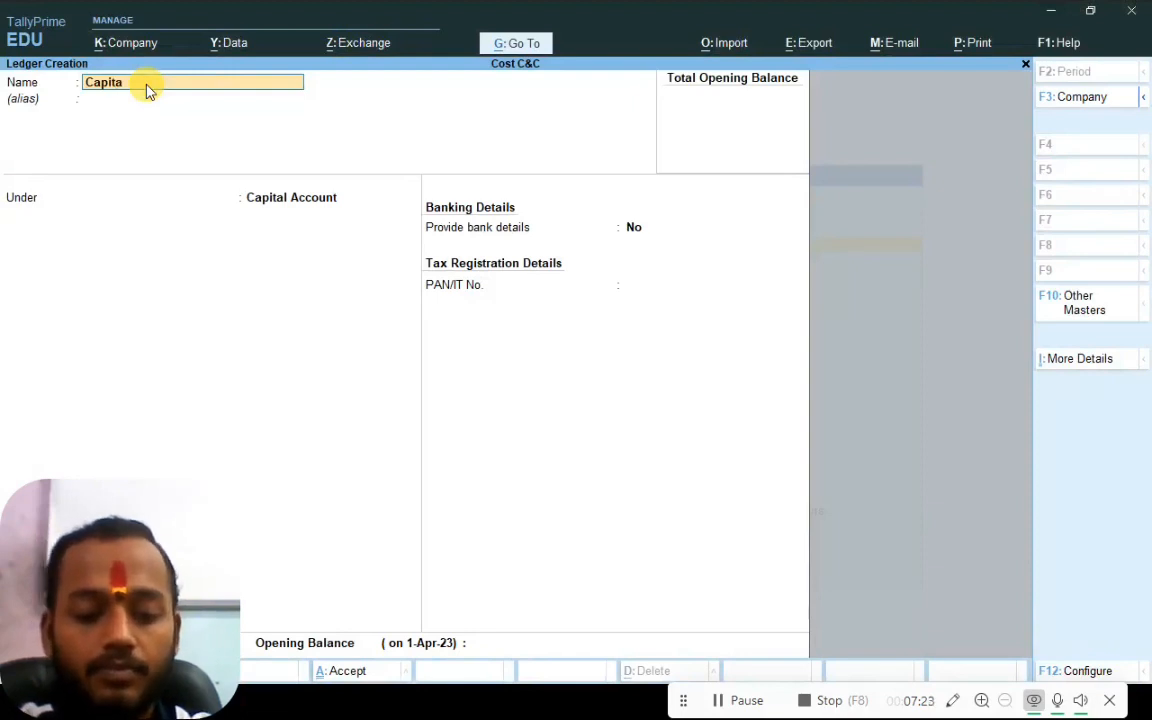
{"action": "key", "text": "Return"}
{"action": "key", "text": "Return"}
{"action": "key", "text": "Return"}
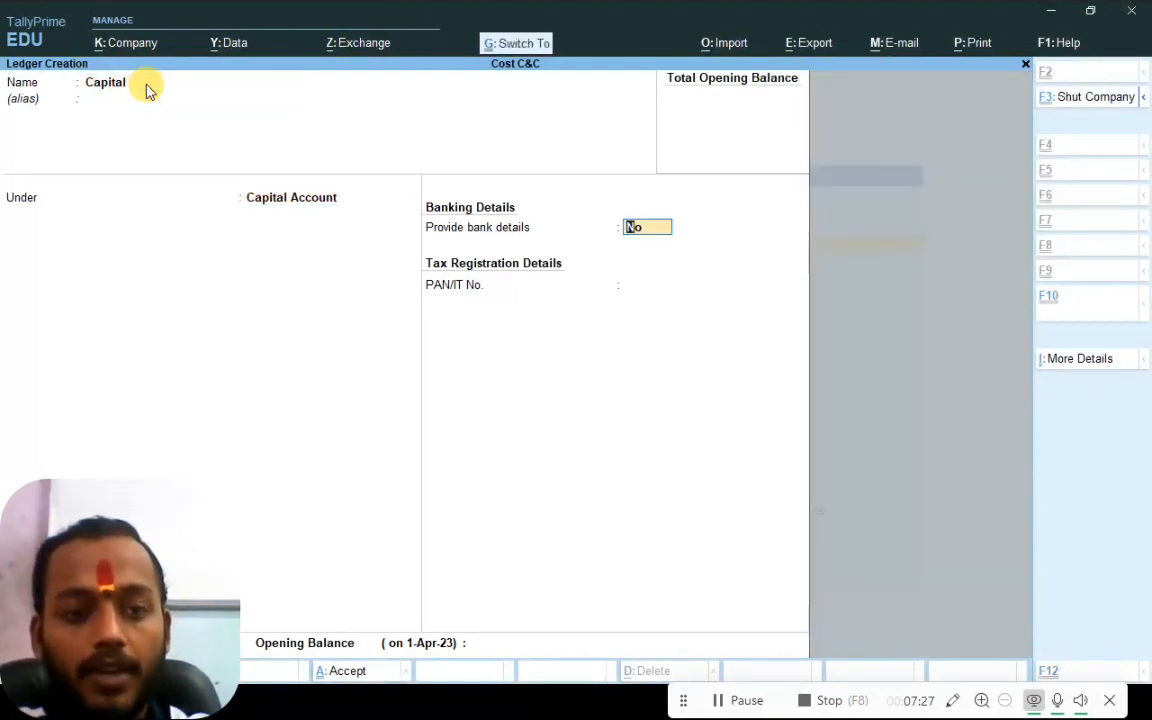
{"action": "key", "text": "ctrl+a"}
Create a ledger named Purchase under the Purchase Accounts group
{"action": "type", "text": "Purchase"}
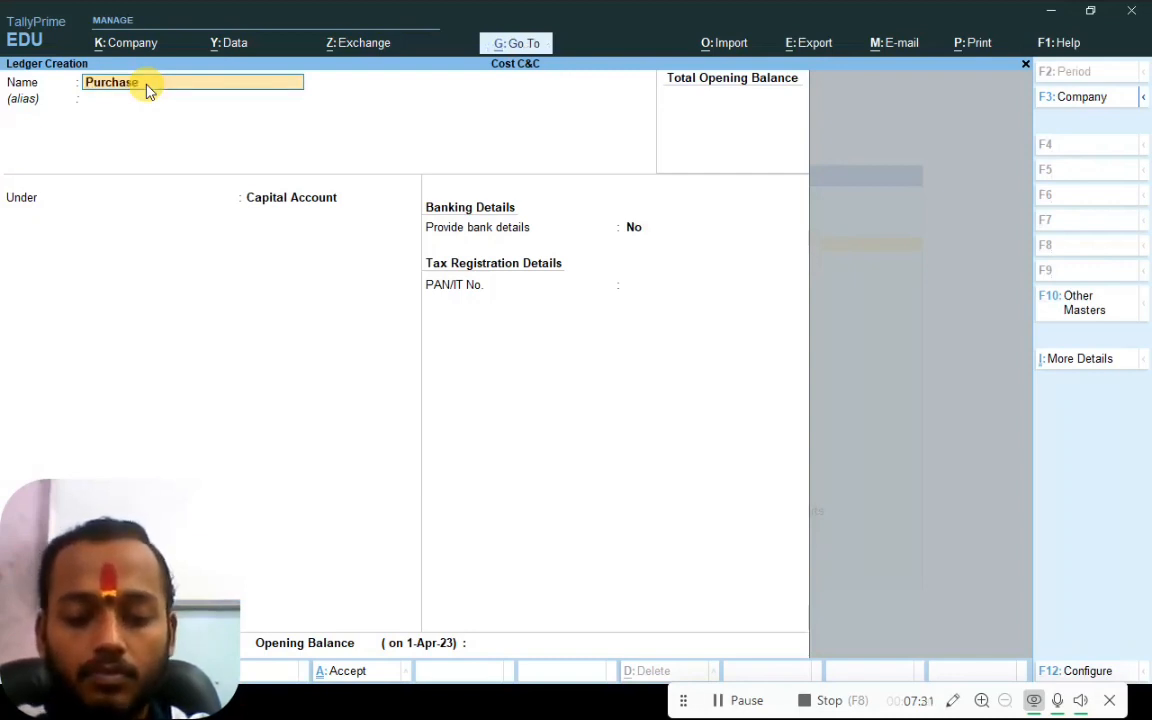
{"action": "key", "text": "Return"}
{"action": "key", "text": "Return"}
{"action": "type", "text": "Pu"}
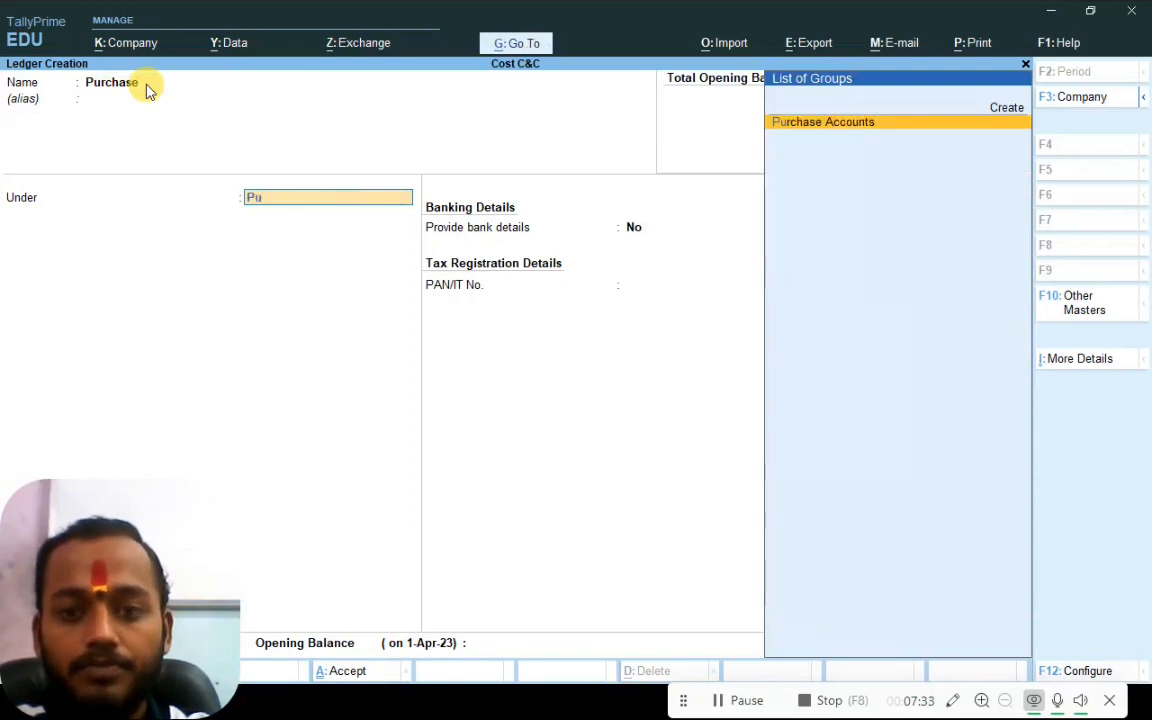
{"action": "key", "text": "Return"}
{"action": "key", "text": "ctrl+a"}
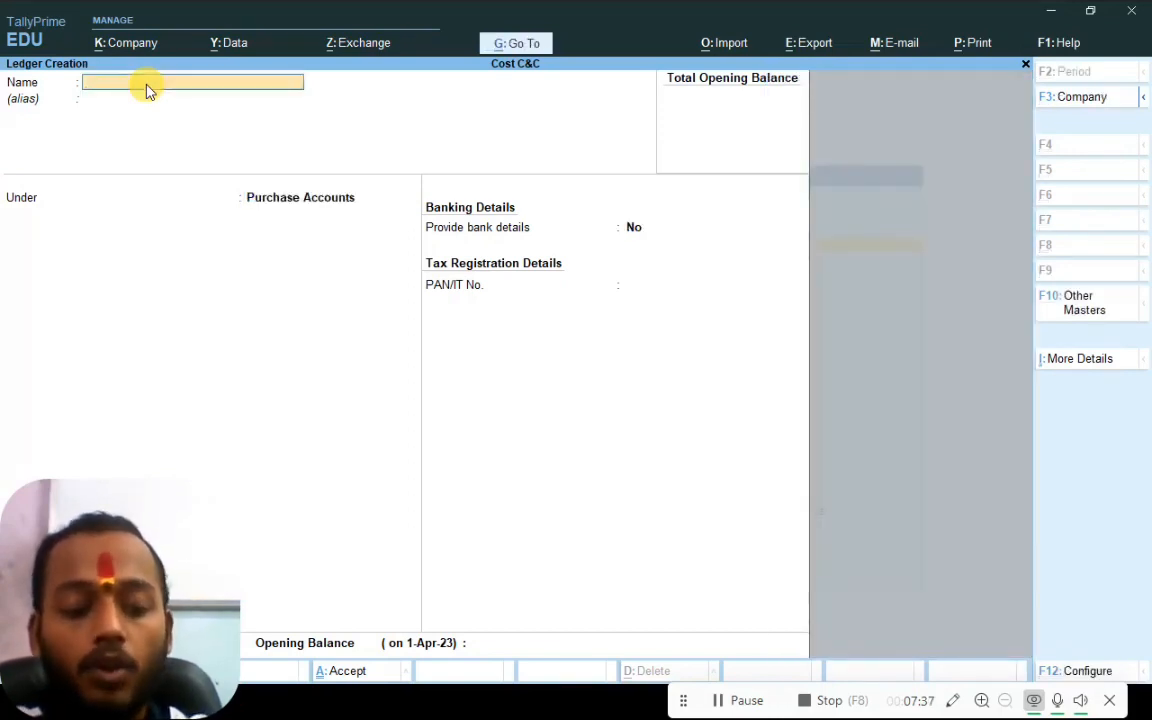
Create a supplier ledger named Hero Honda Supp under the Sundry Creditors group
{"action": "type", "text": "Hero H"}
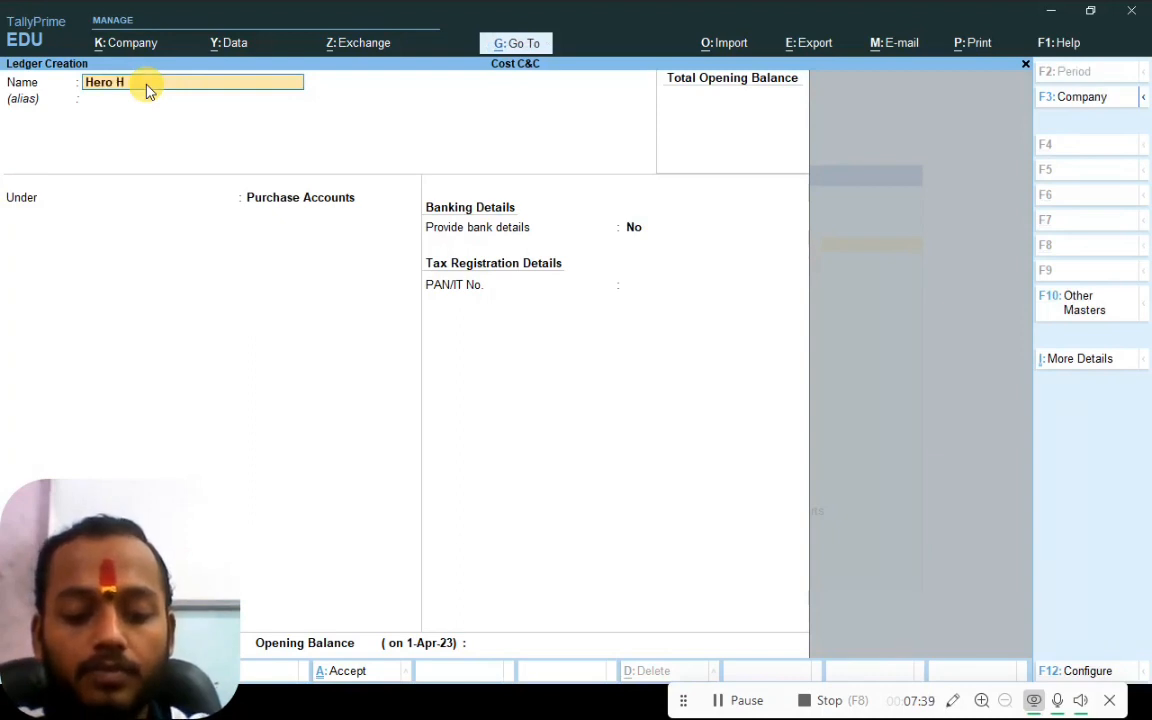
{"action": "type", "text": "onda Supp"}
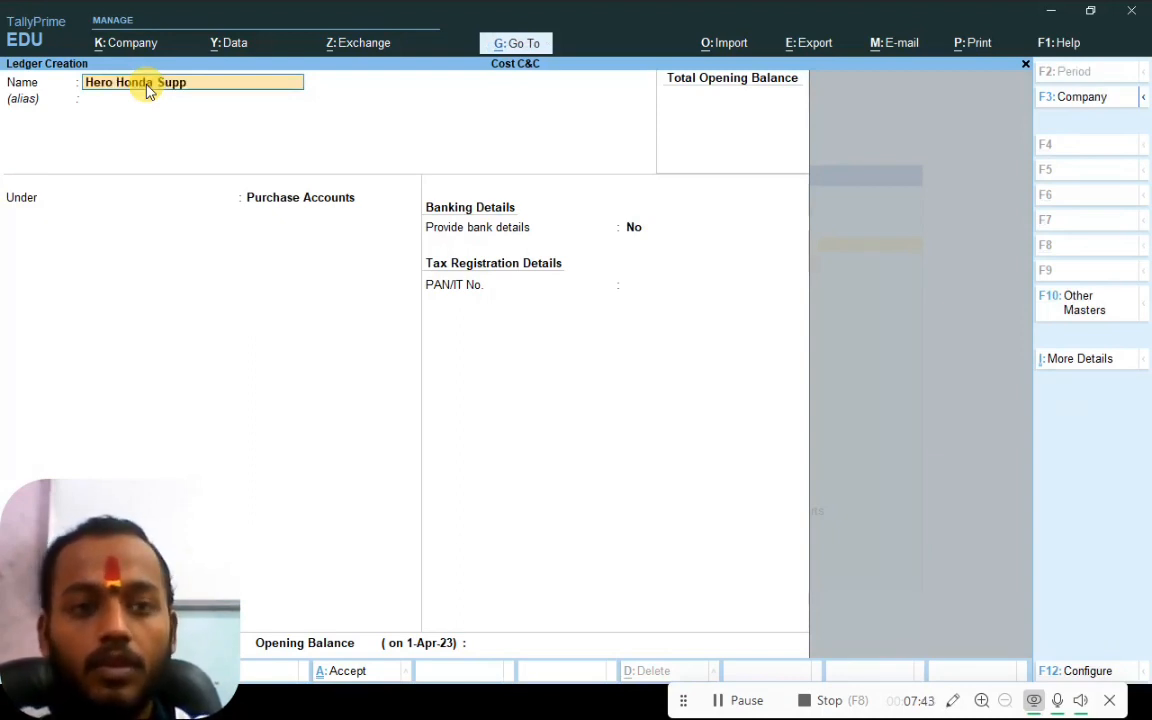
{"action": "key", "text": "Return"}
{"action": "key", "text": "Return"}
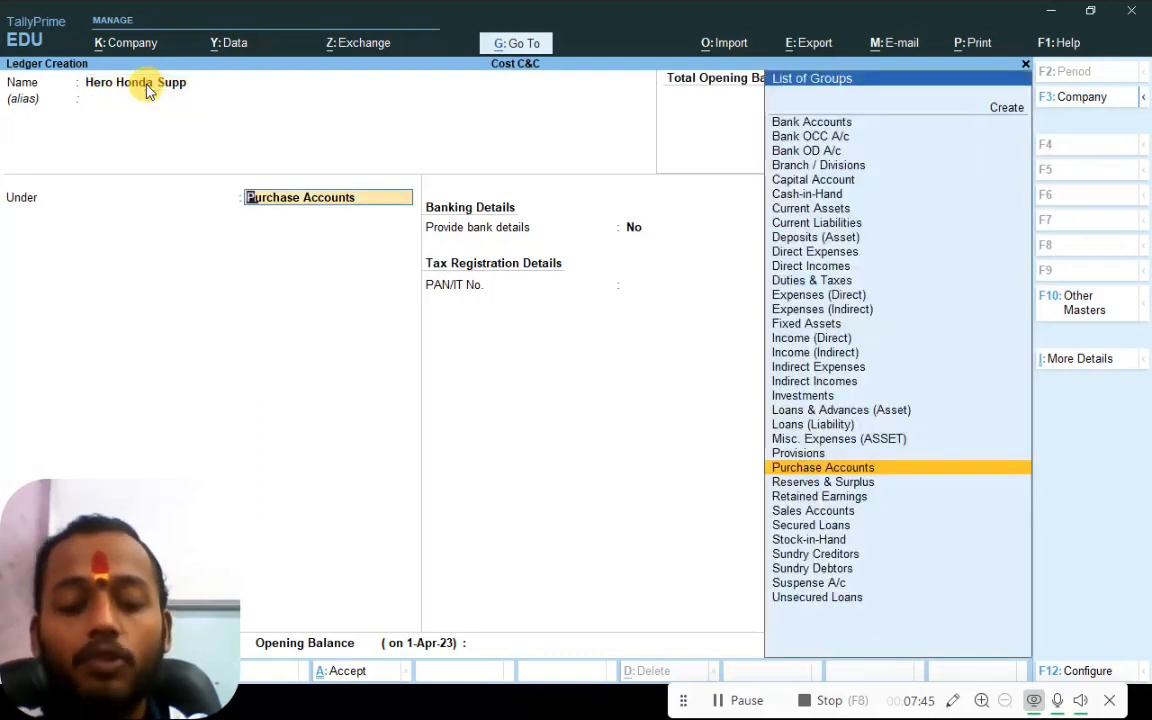
{"action": "type", "text": "Cre"}
{"action": "key", "text": "Return"}
{"action": "key", "text": "Down"}
{"action": "key", "text": "Down"}
{"action": "key", "text": "Return"}
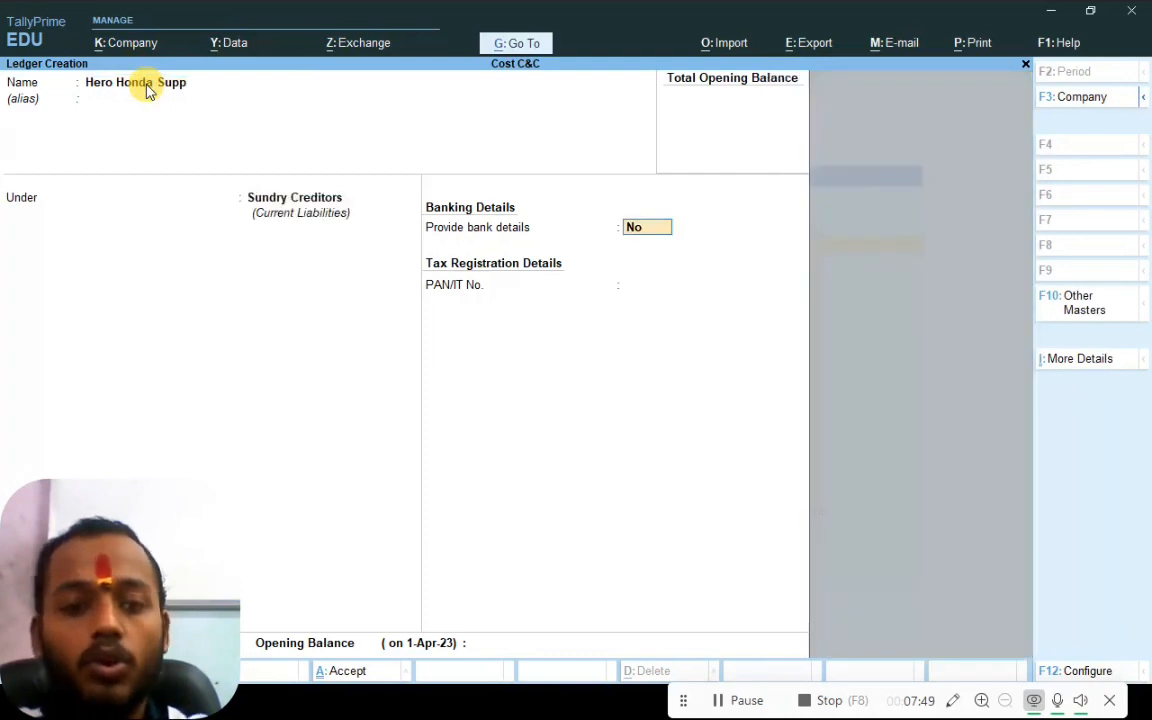
{"action": "key", "text": "ctrl+a"}
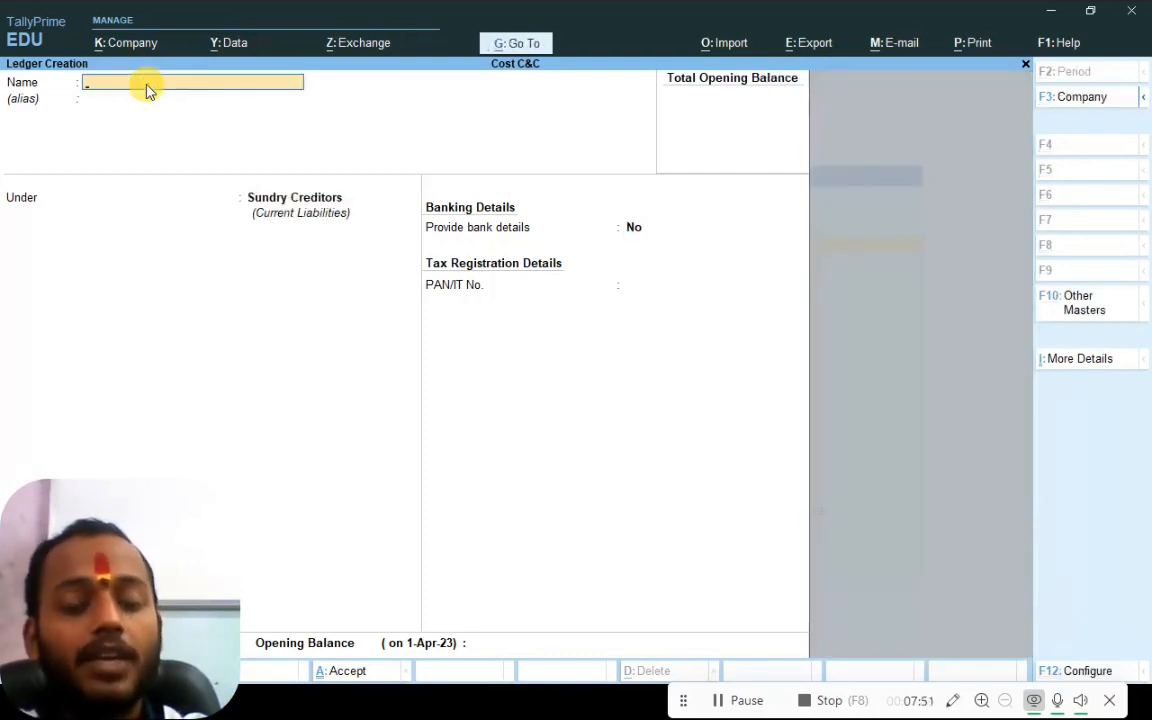
Check the remaining ledgers to create in the PowerPoint slide show, then switch back to TallyPrime
{"action": "key", "text": "alt+Tab"}
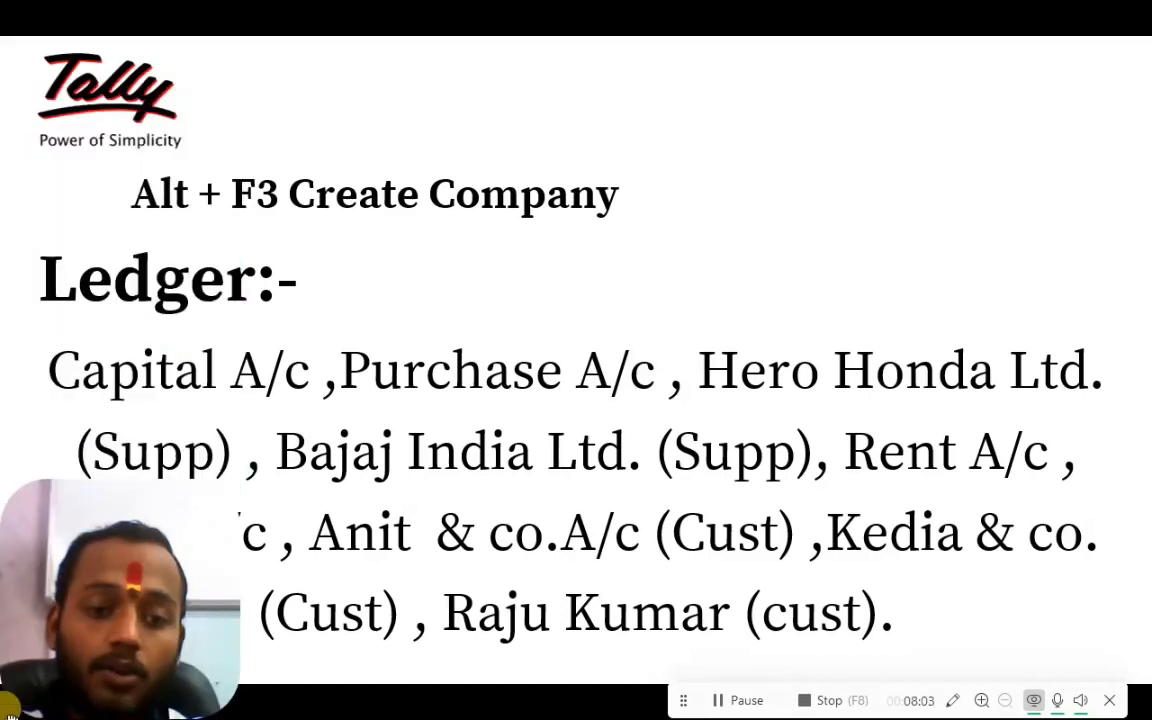
{"action": "key", "text": "alt+Tab"}
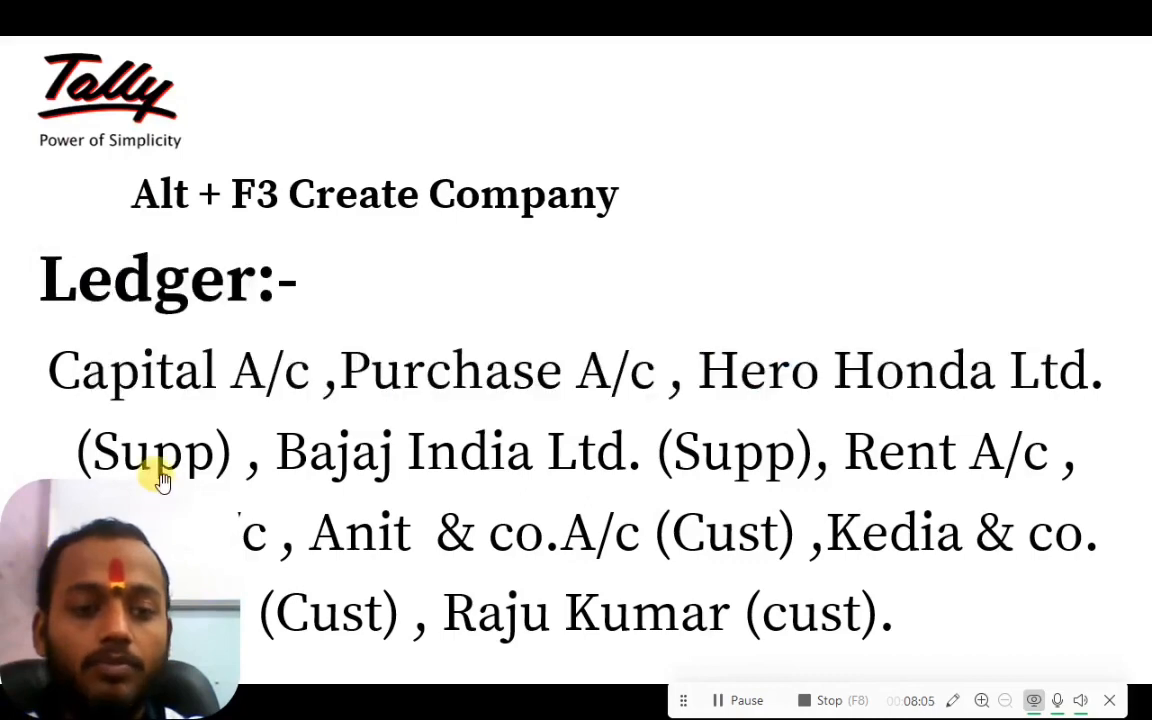
{"action": "key", "text": "alt+Tab"}
{"action": "key", "text": "alt+Tab"}
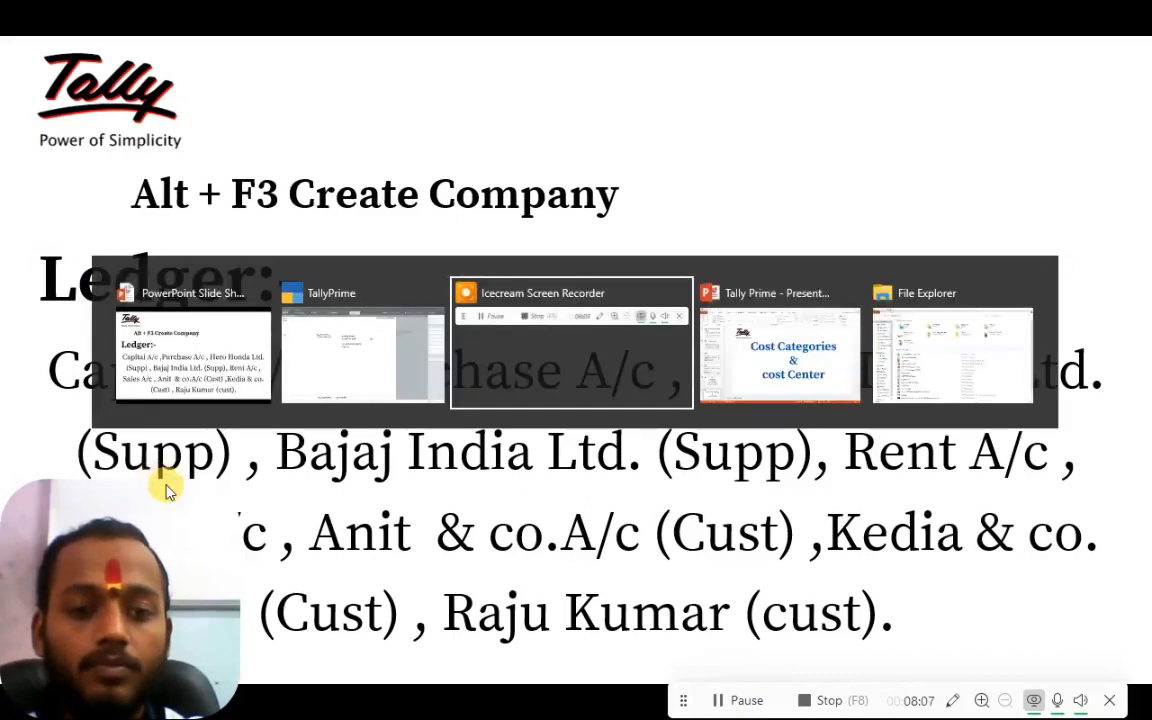
{"action": "left_click", "coordinate": [331, 338]}
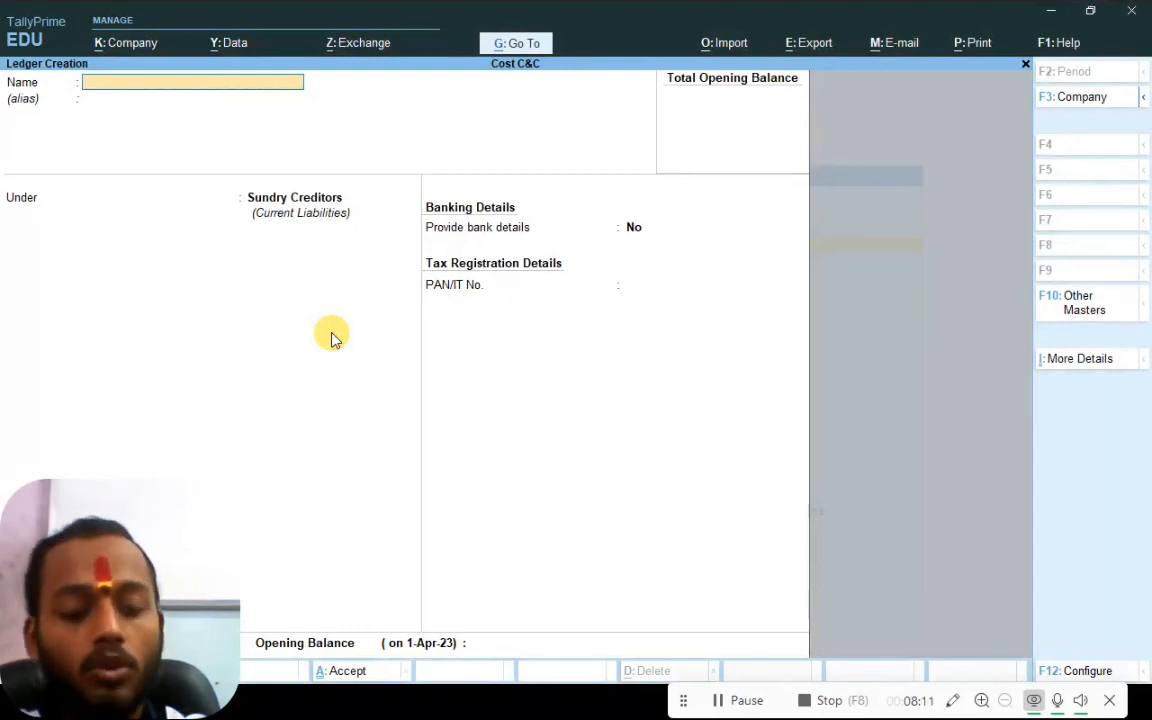
Create a supplier ledger named Bajaj under the Sundry Creditors group, without bank details
{"action": "type", "text": "Bajaj"}
{"action": "key", "text": "Return"}
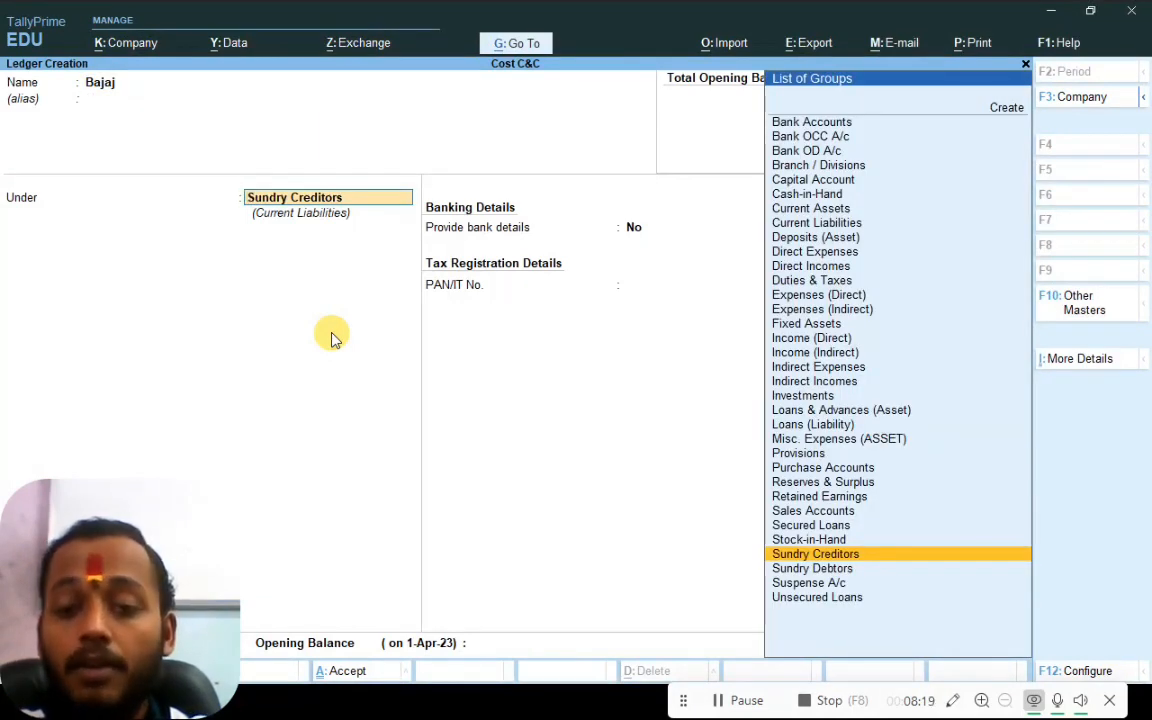
{"action": "key", "text": "Return"}
{"action": "key", "text": "ctrl"}
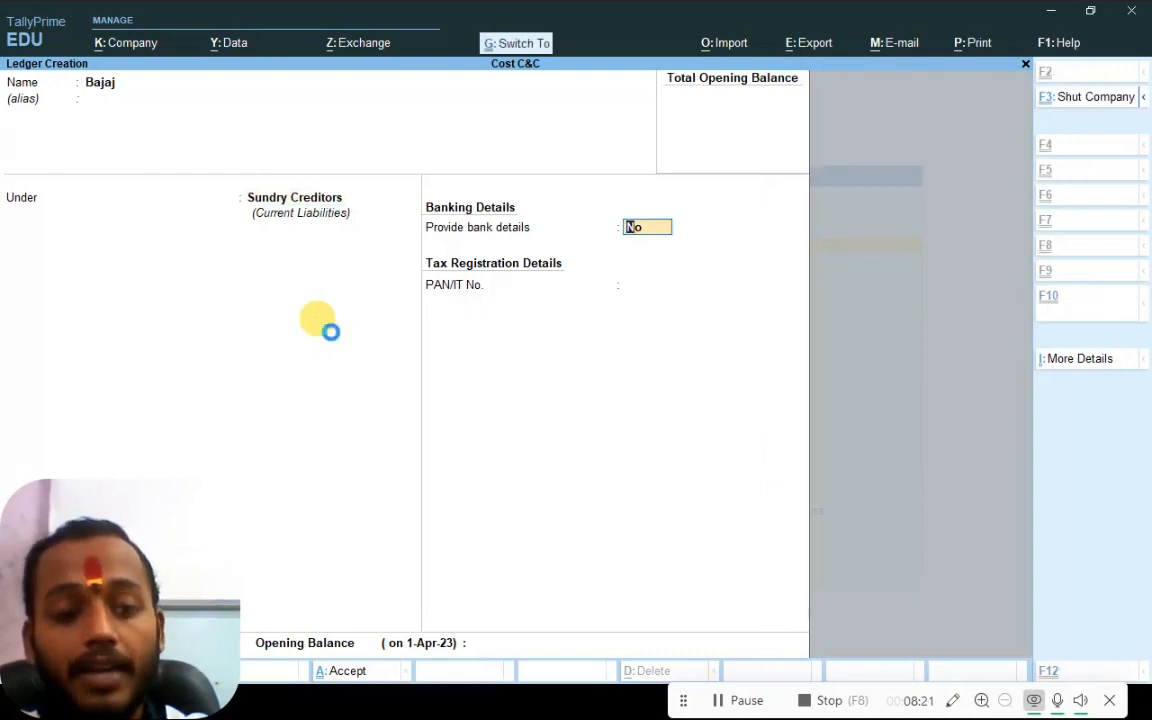
{"action": "key", "text": "ctrl+a"}
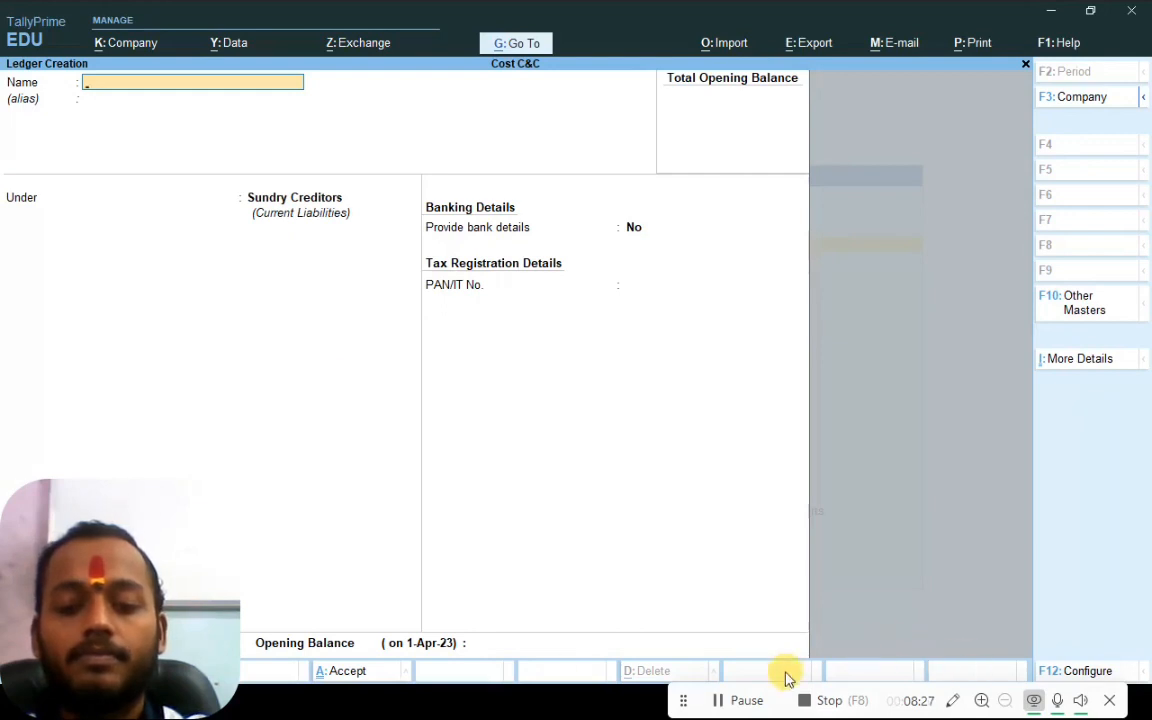
{"action": "left_click", "coordinate": [828, 700]}
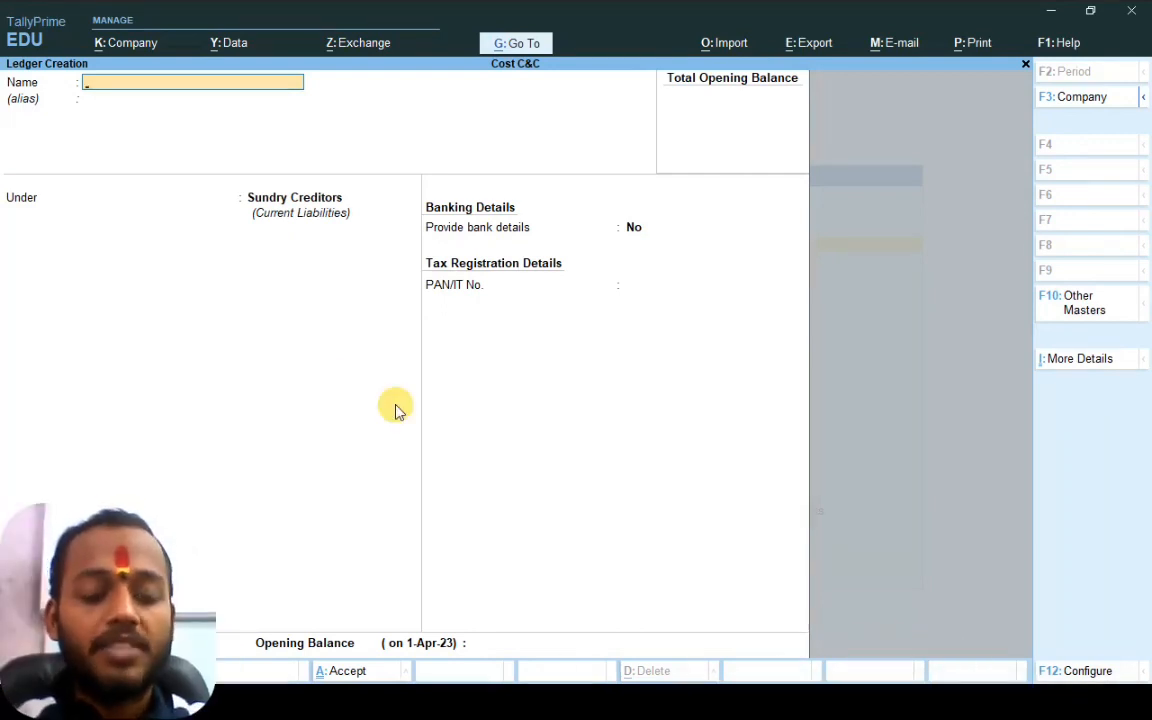
Create a ledger named Sales under the Sales Accounts group
{"action": "type", "text": "Sales"}
{"action": "key", "text": "Return"}
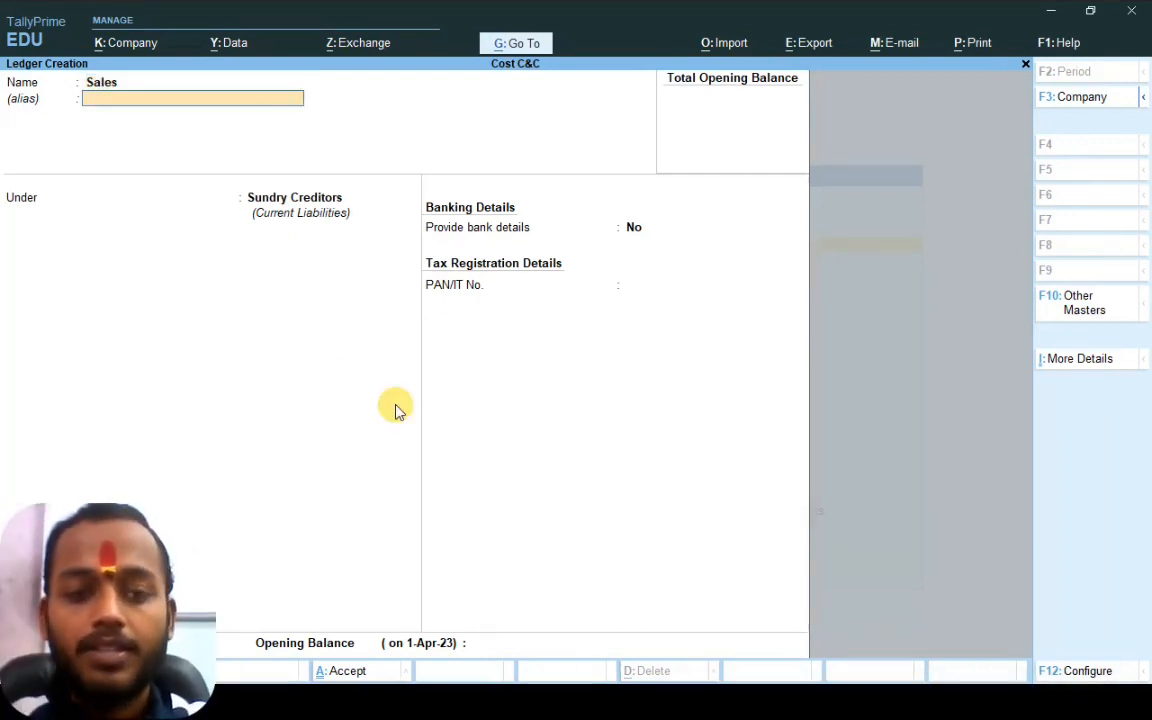
{"action": "key", "text": "Return"}
{"action": "type", "text": "Sal"}
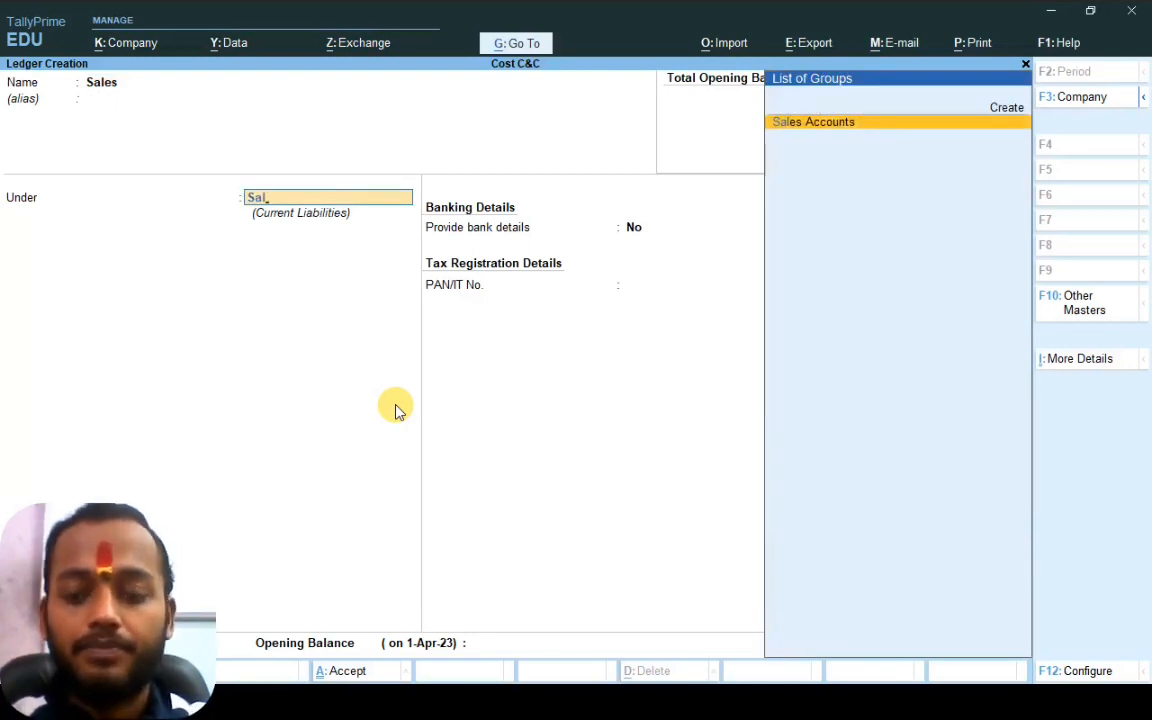
{"action": "key", "text": "Return"}
{"action": "key", "text": "ctrl+a"}
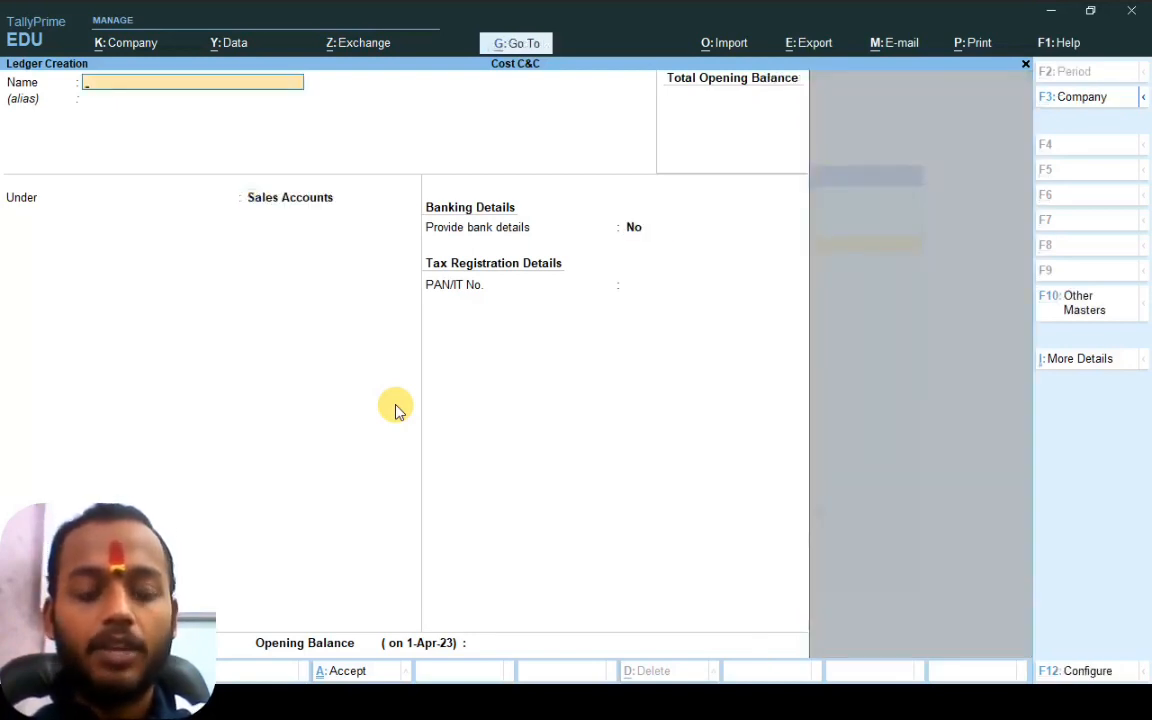
Create a ledger named Rent under the Indirect Expenses group
{"action": "type", "text": "Rent"}
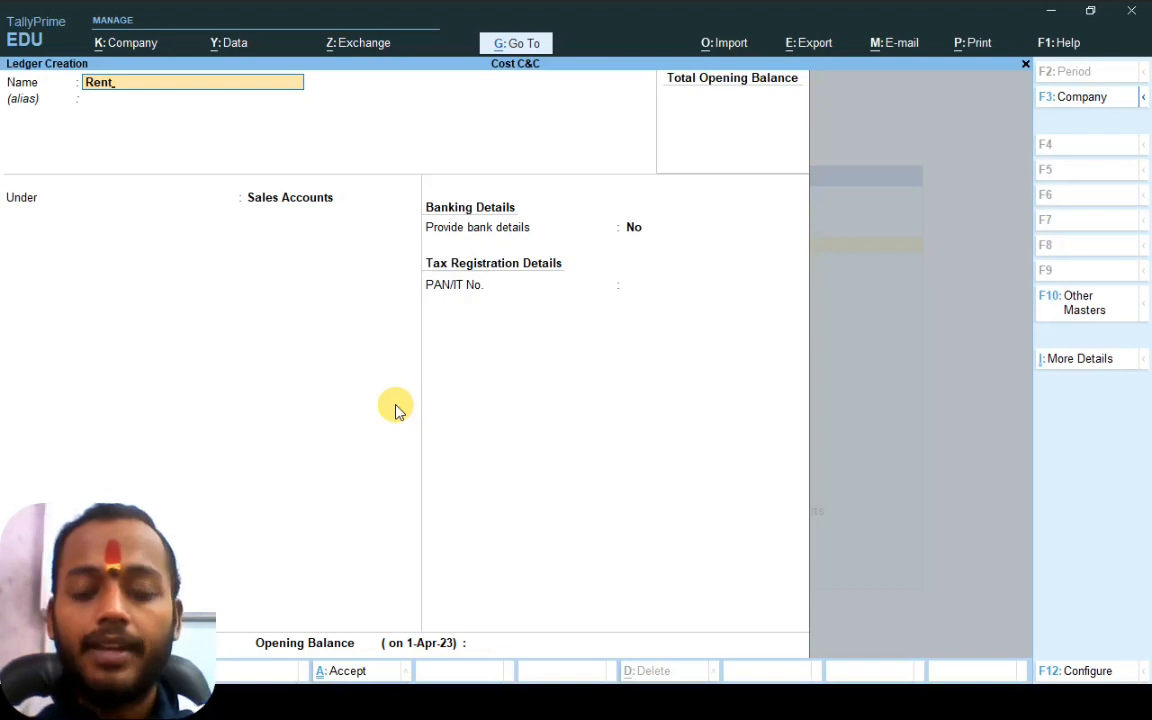
{"action": "key", "text": "Return"}
{"action": "key", "text": "Return"}
{"action": "type", "text": "In"}
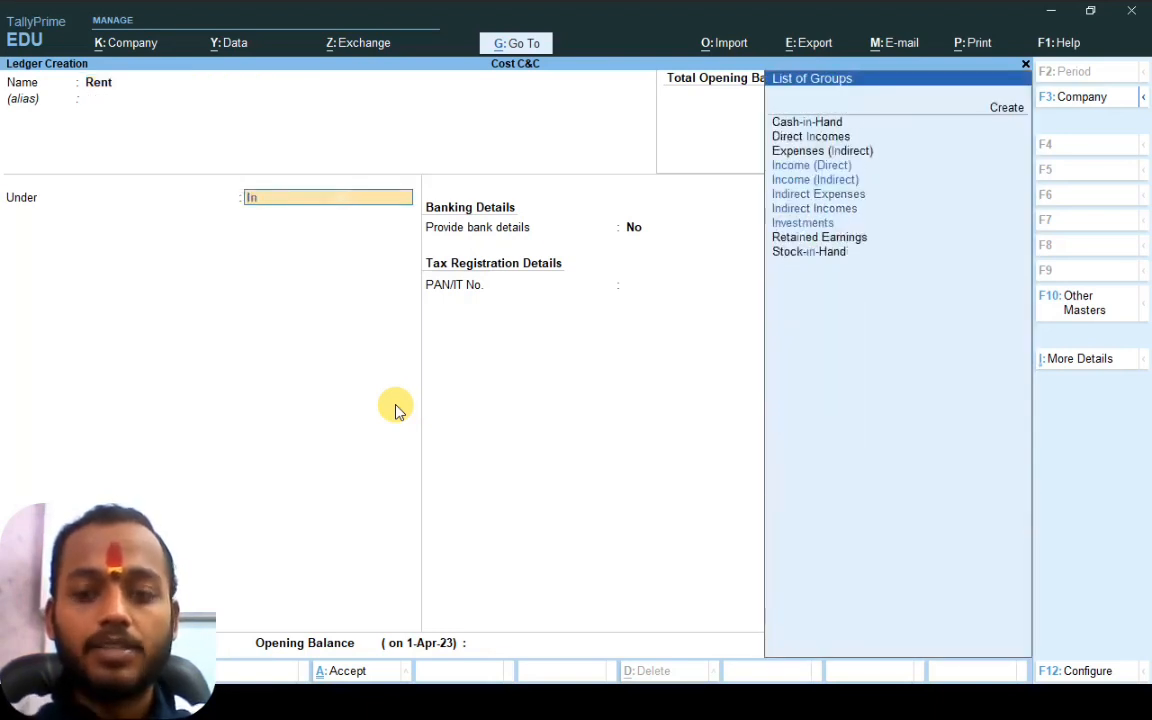
{"action": "key", "text": "Down"}
{"action": "key", "text": "Down"}
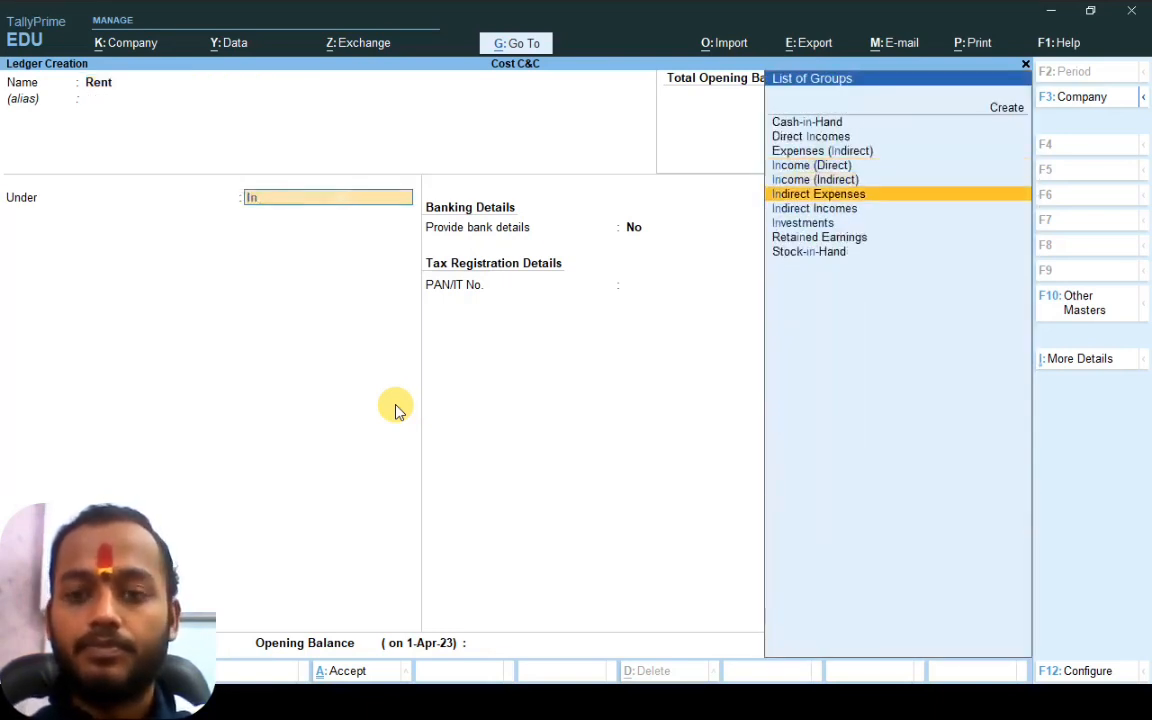
{"action": "key", "text": "Return"}
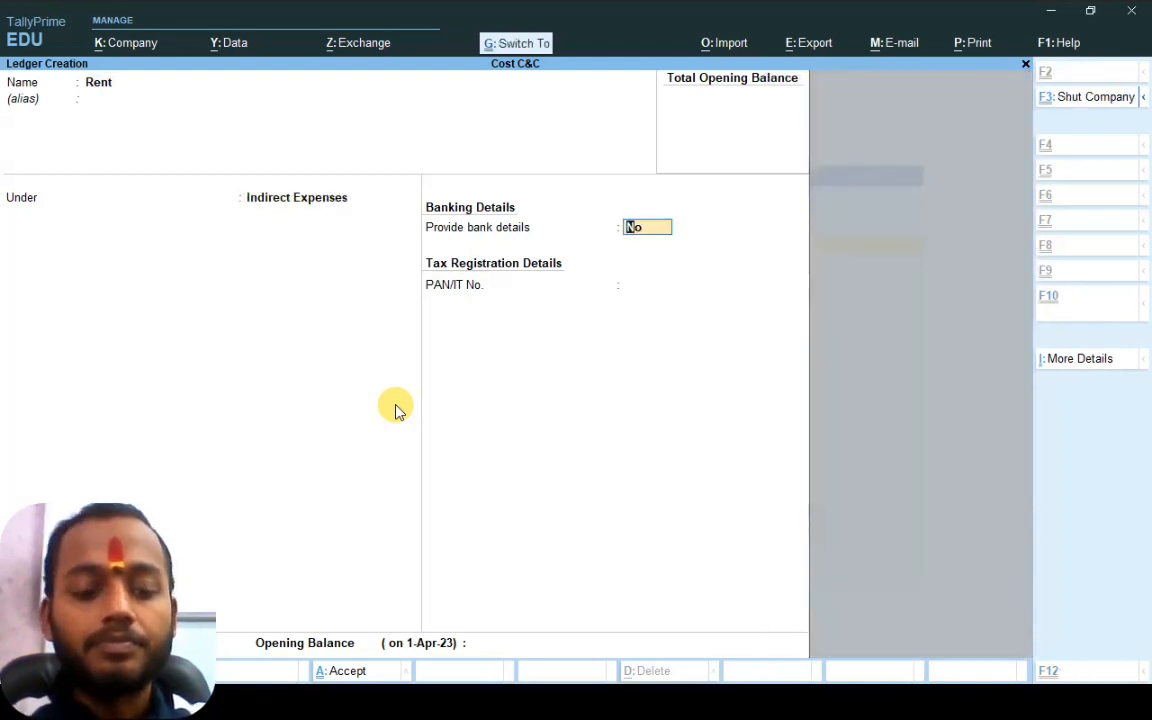
{"action": "key", "text": "ctrl+a"}
Look up the customer ledgers still to create in the PowerPoint slide show, and return to TallyPrime
{"action": "key", "text": "alt+Tab"}
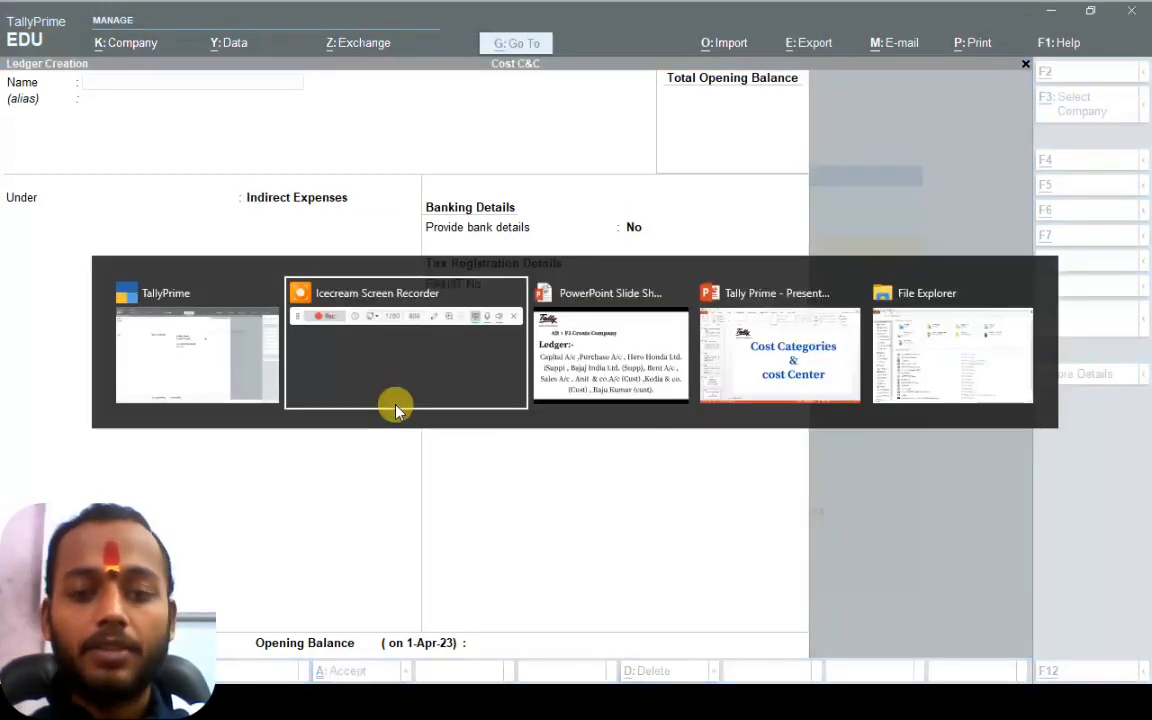
{"action": "key", "text": "alt+Tab"}
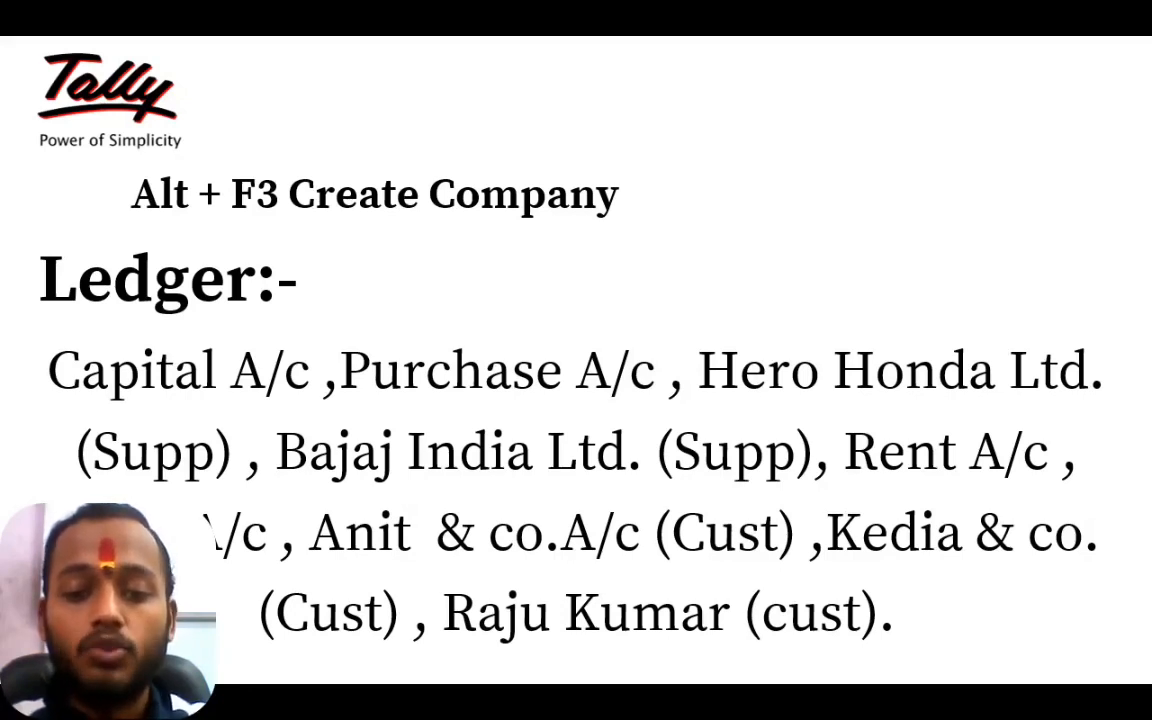
{"action": "key", "text": "alt+Tab"}
{"action": "key", "text": "Escape"}
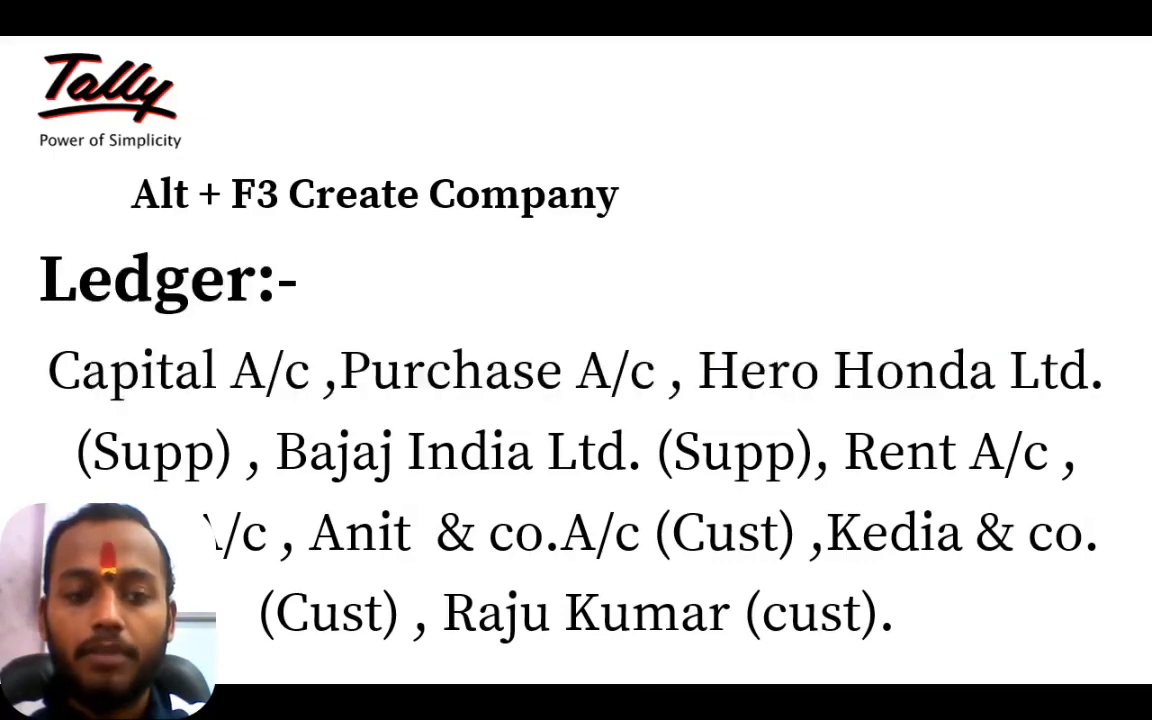
{"action": "key", "text": "alt+Tab"}
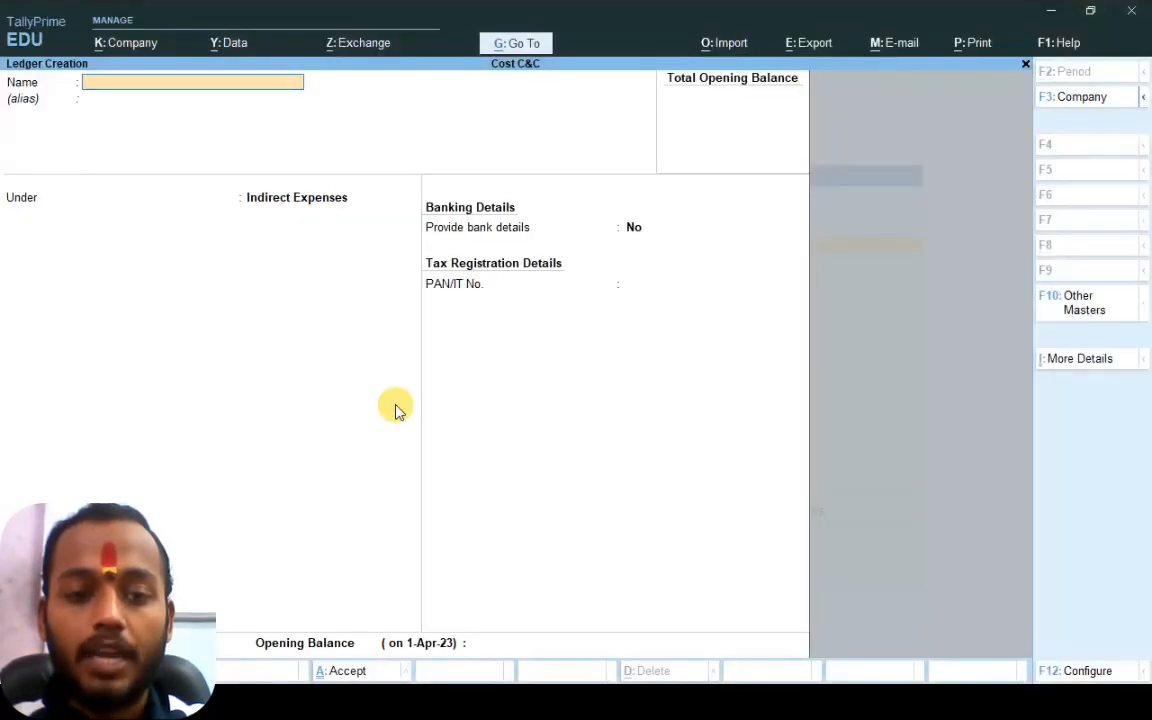
Create the first listed customer's ledger, with the suffix Cust after the customer's name, under the Sundry Debtors group
{"action": "type", "text": "Anita"}
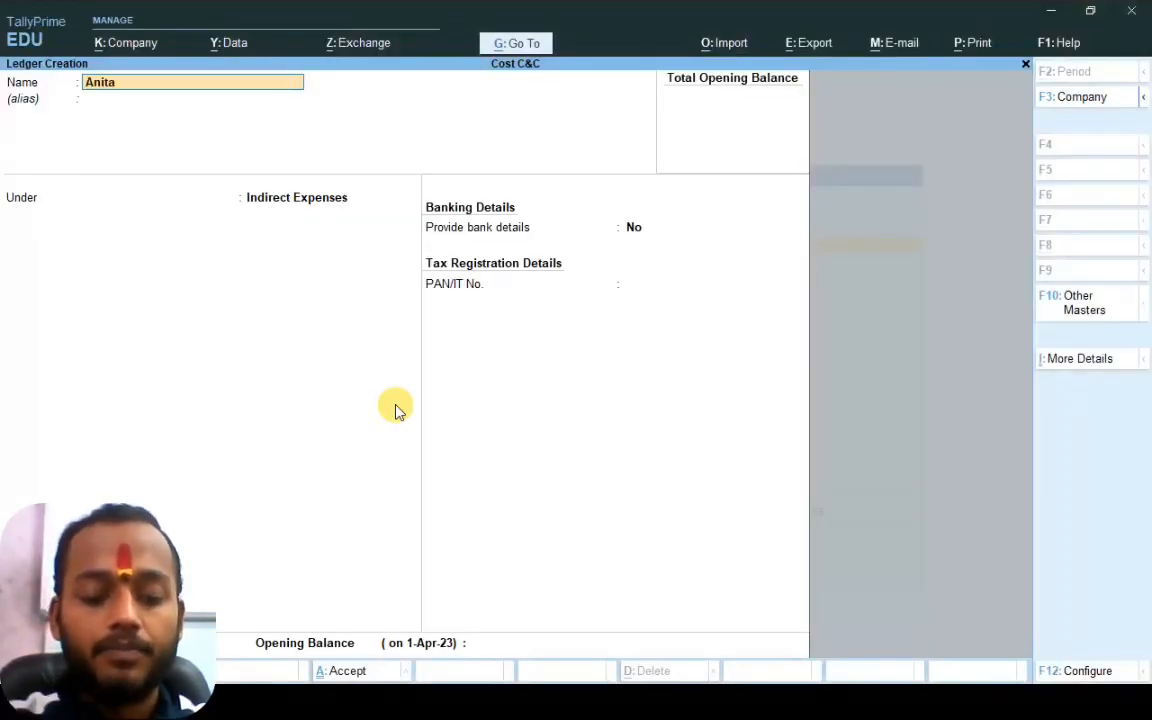
{"action": "type", "text": " Cust"}
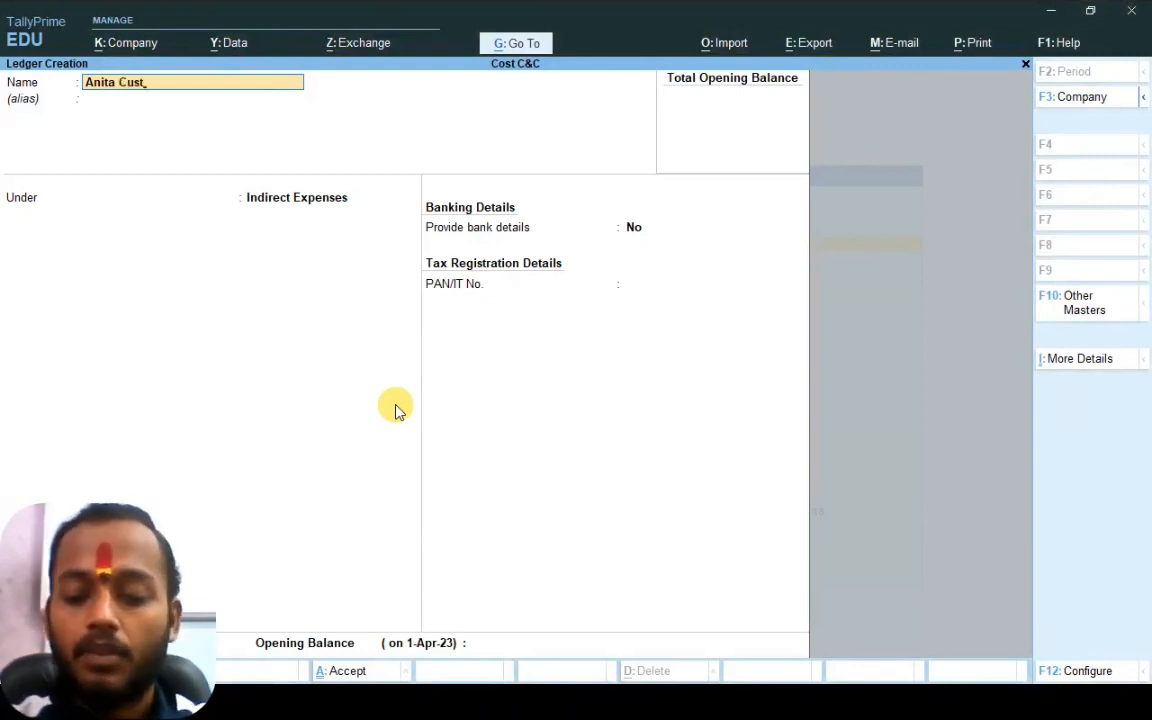
{"action": "key", "text": "Return"}
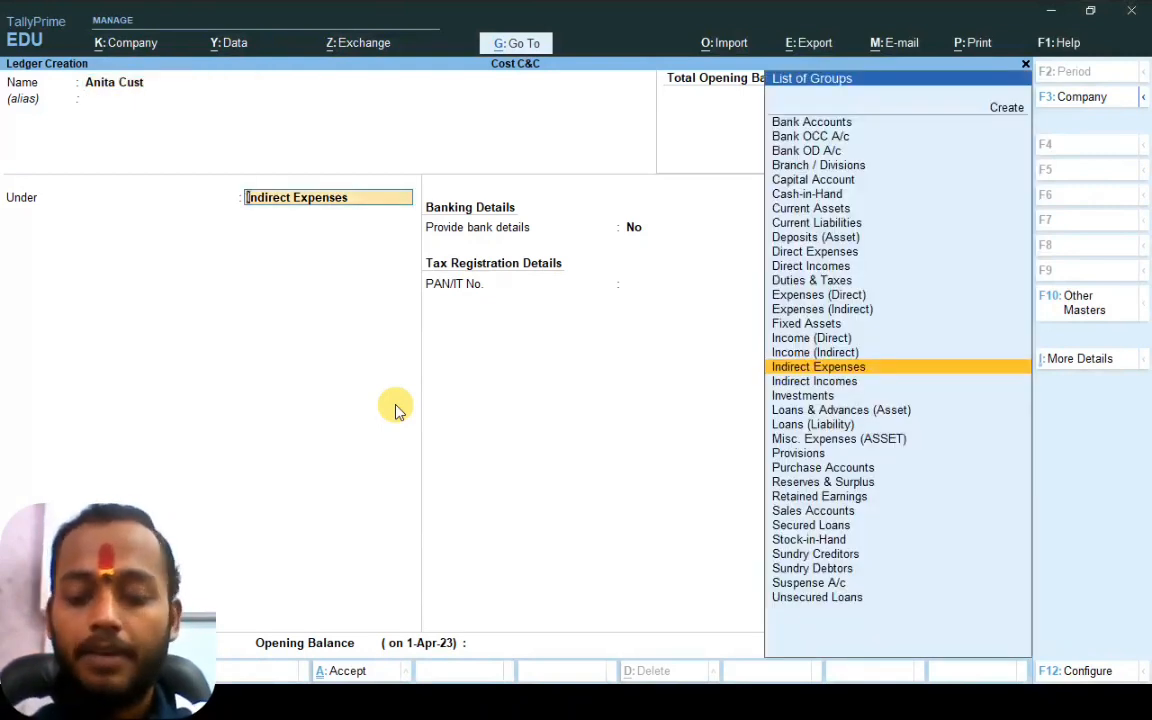
{"action": "type", "text": "De"}
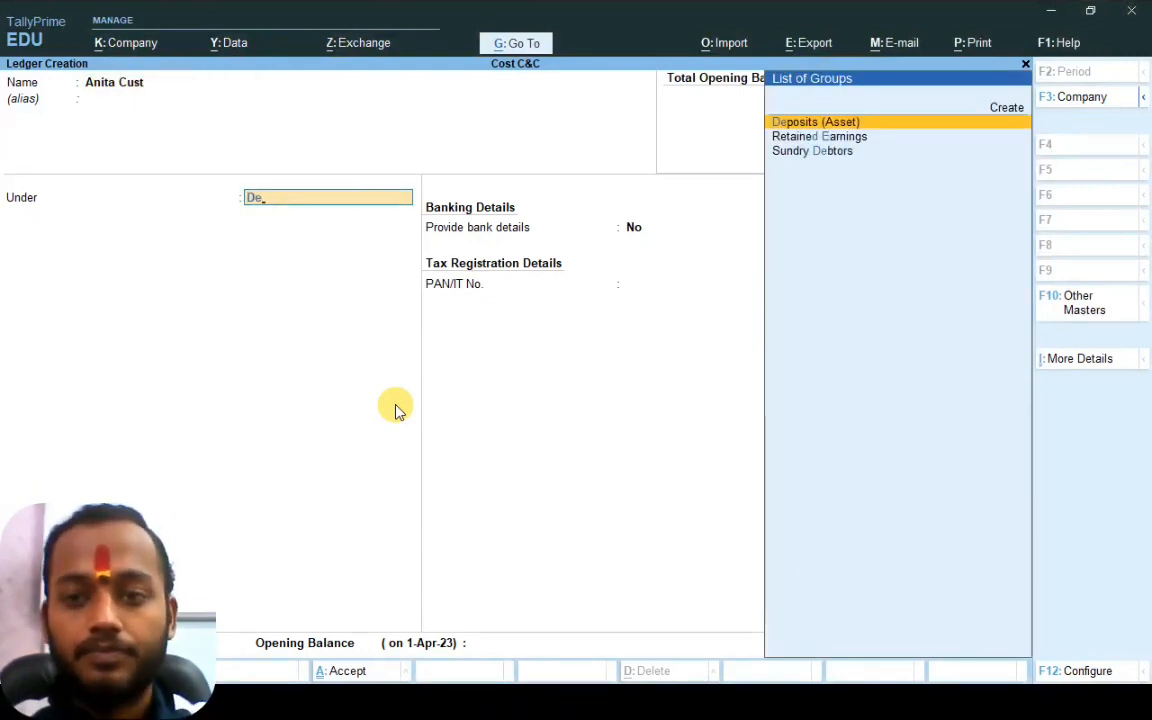
{"action": "key", "text": "Down"}
{"action": "key", "text": "Down"}
{"action": "key", "text": "Return"}
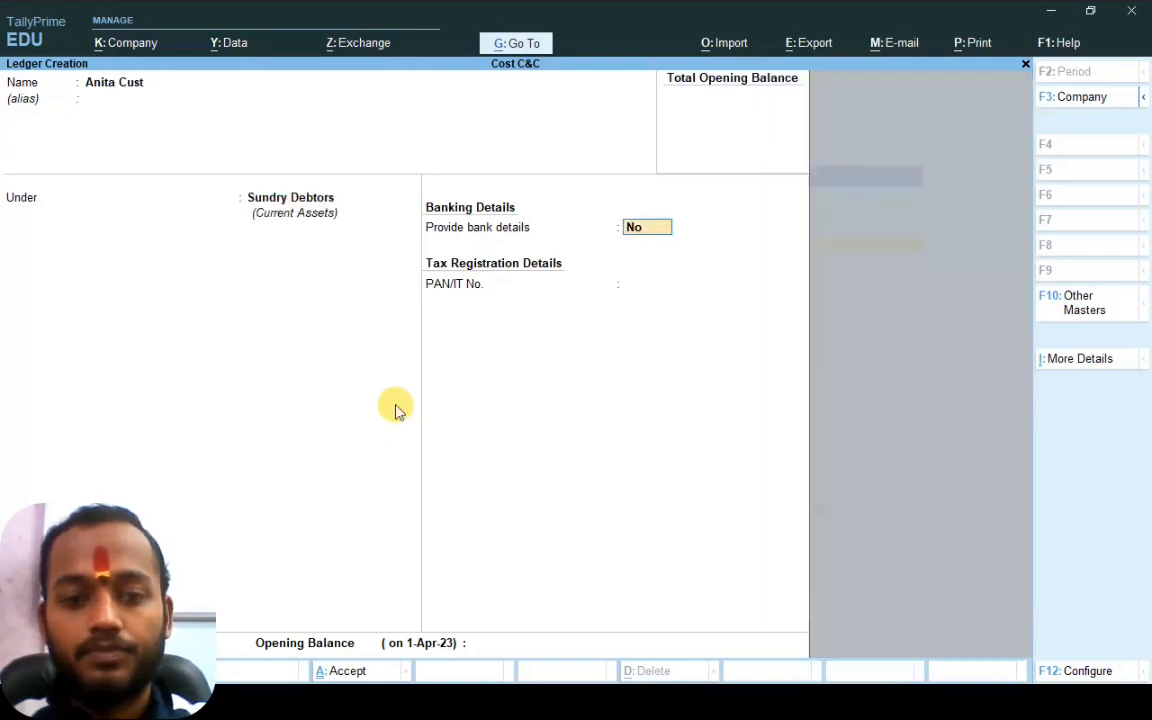
{"action": "key", "text": "ctrl+a"}
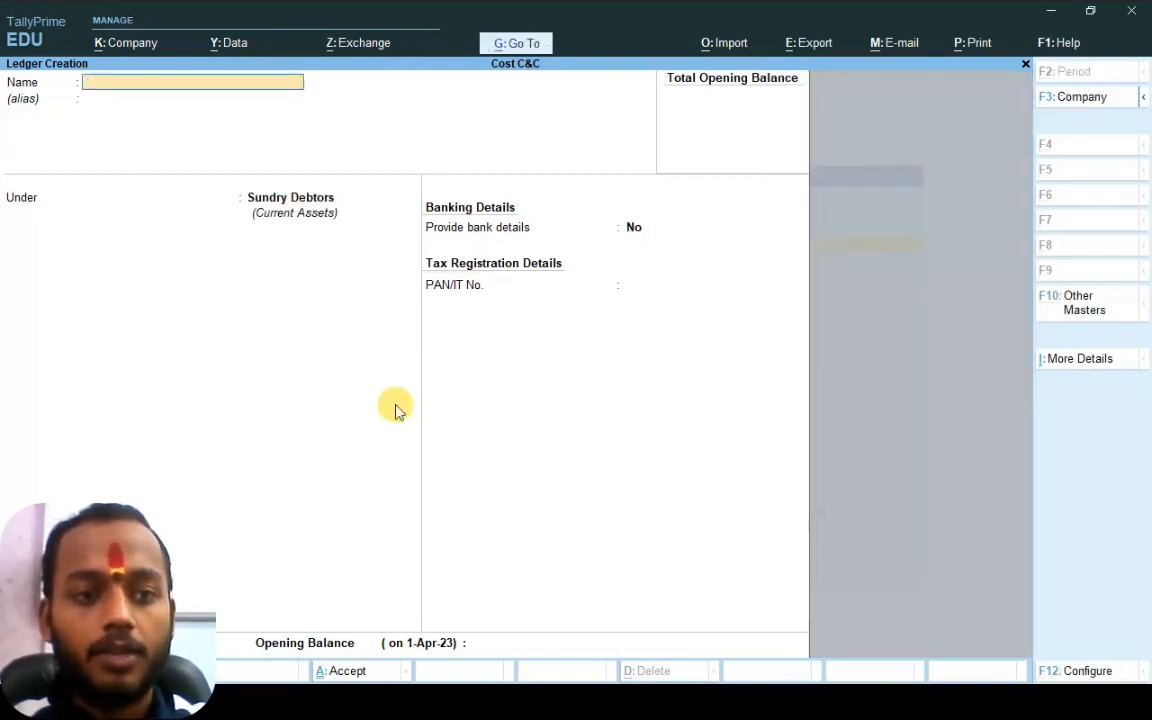
Create a customer ledger named Kedia Cust under the Sundry Debtors group
{"action": "type", "text": "Kedia cust"}
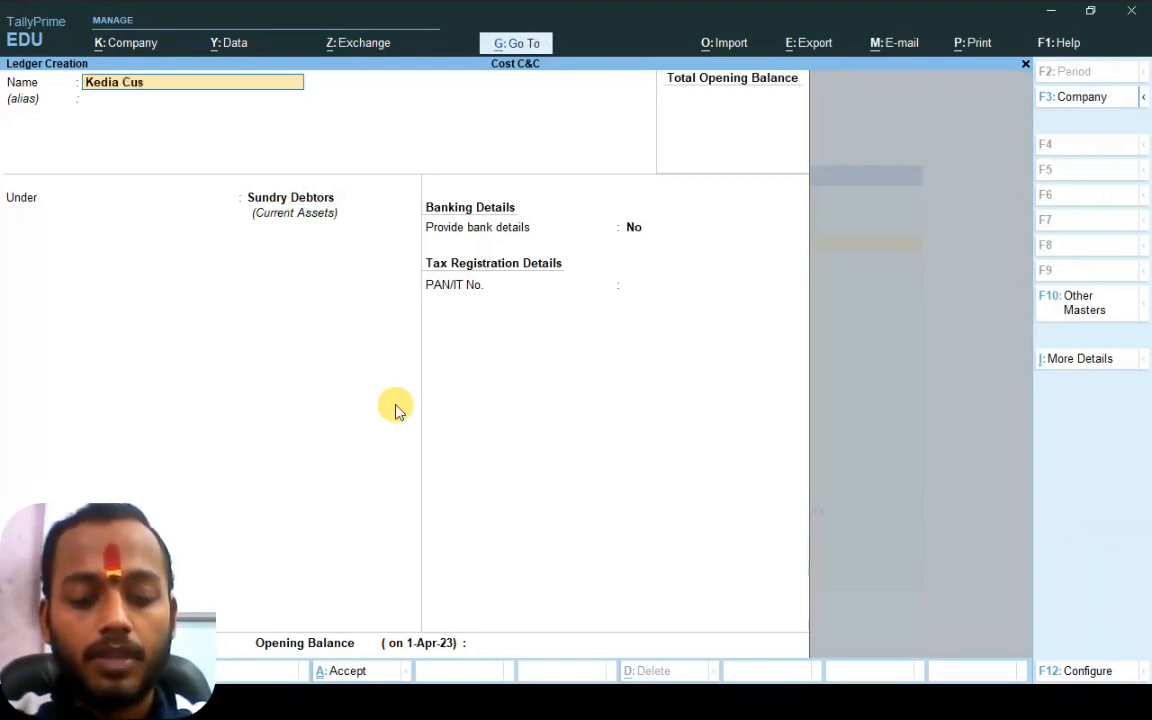
{"action": "key", "text": "Return"}
{"action": "key", "text": "Return"}
{"action": "key", "text": "Return"}
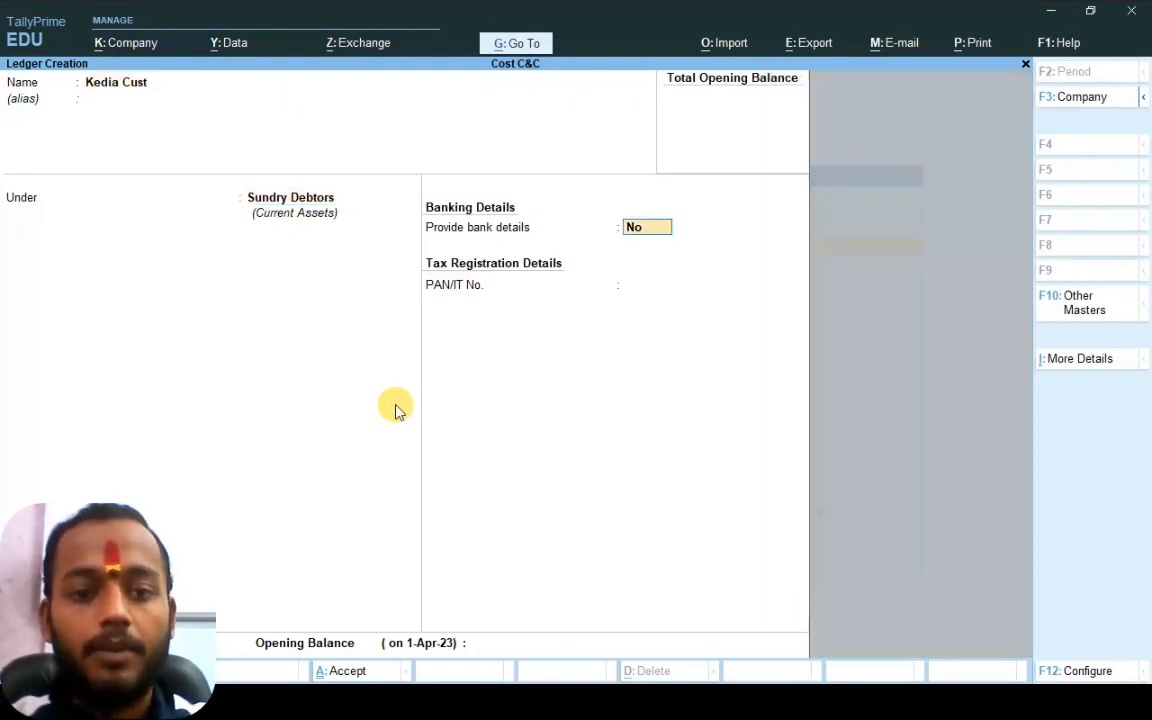
{"action": "key", "text": "ctrl+a"}
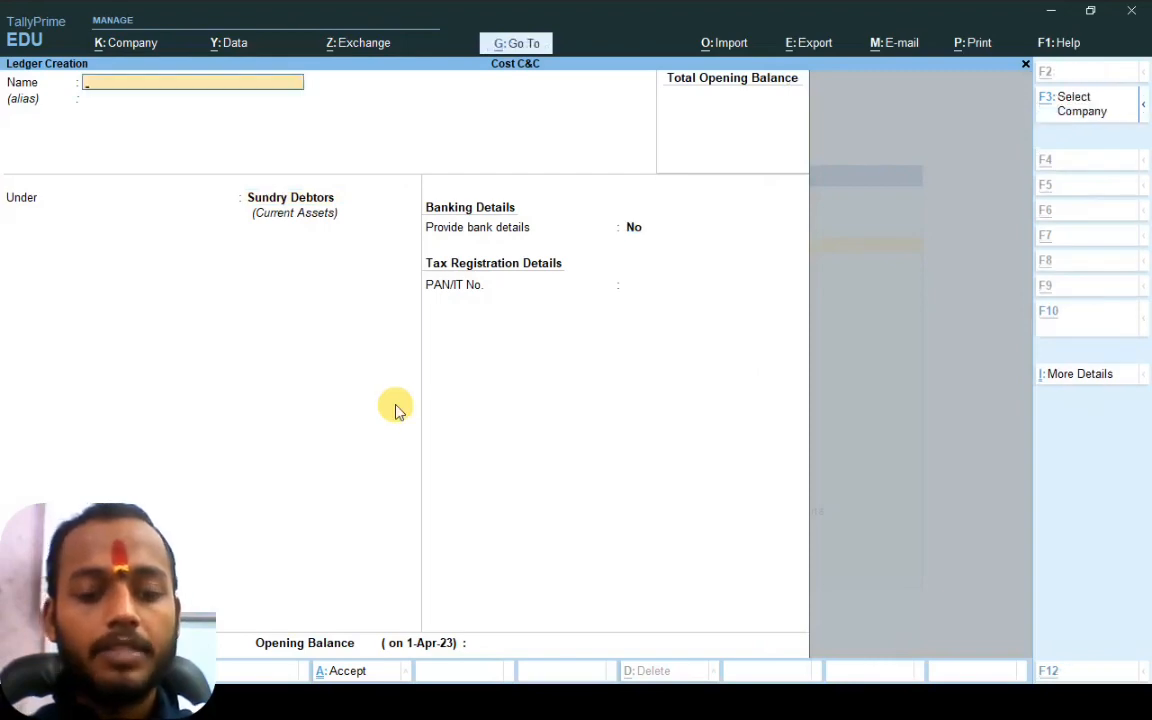
Check the last customer on the PowerPoint ledger slide, create a ledger with that customer's first name under Sundry Debtors, and leave ledger creation
{"action": "key", "text": "alt+Tab"}
{"action": "left_click", "coordinate": [397, 410]}
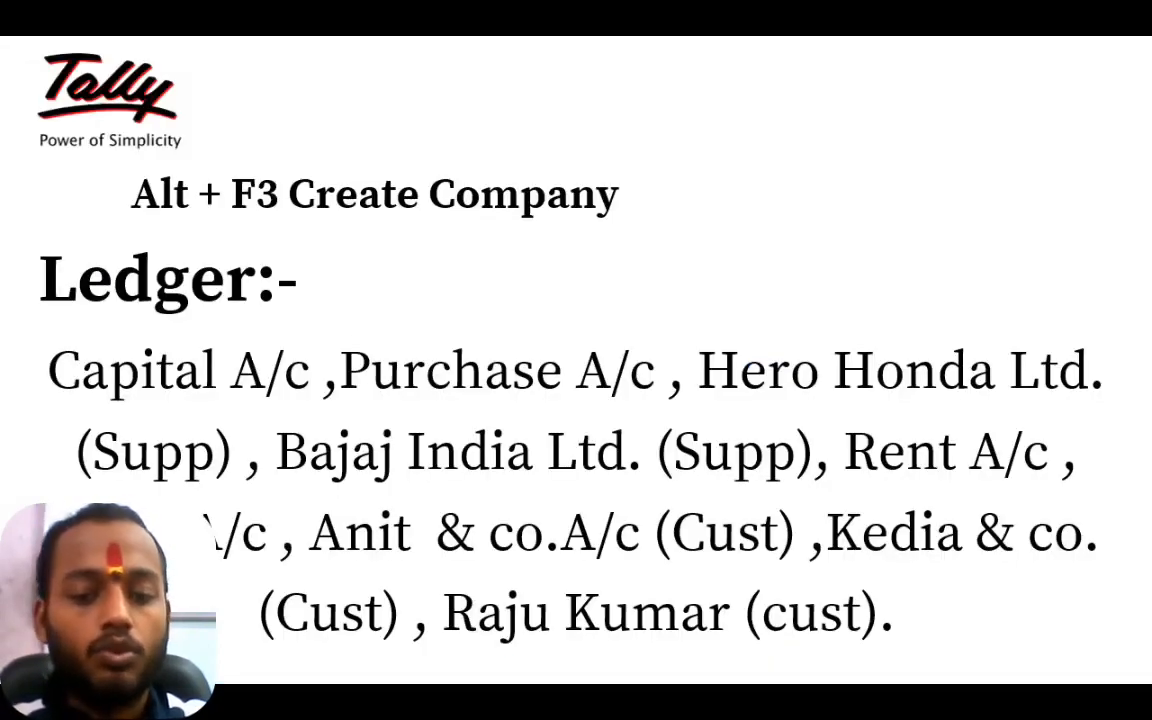
{"action": "key", "text": "alt+Tab"}
{"action": "left_click", "coordinate": [395, 406]}
{"action": "type", "text": "Raju"}
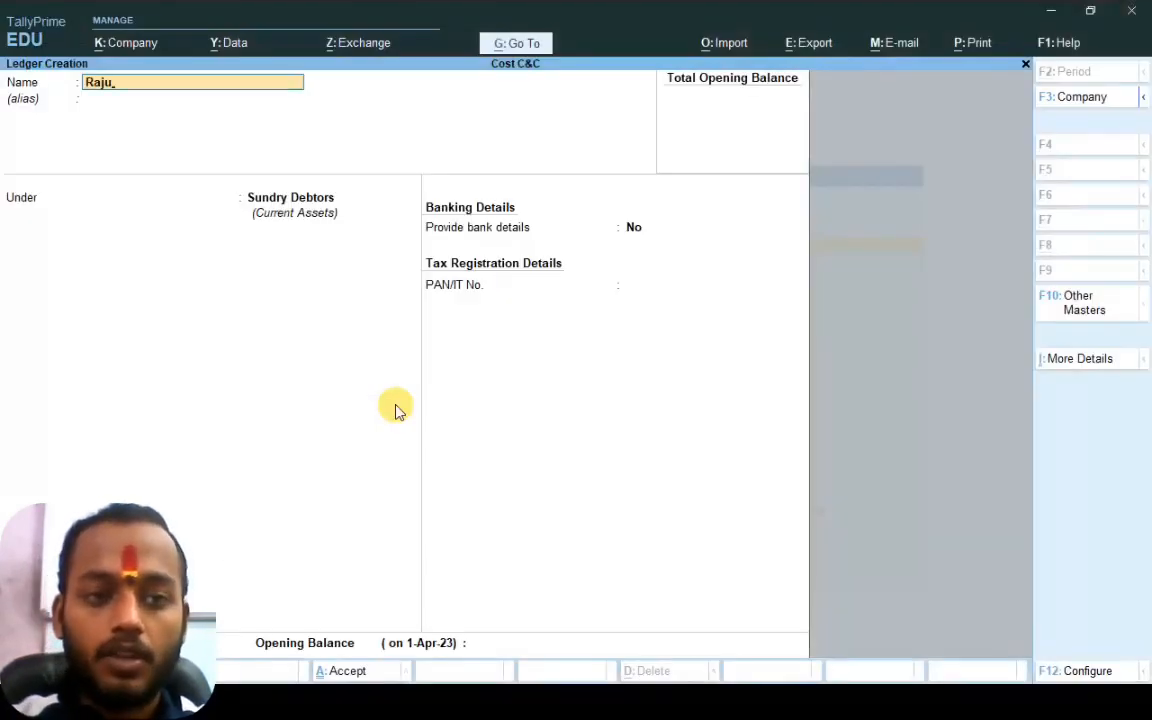
{"action": "key", "text": "Return"}
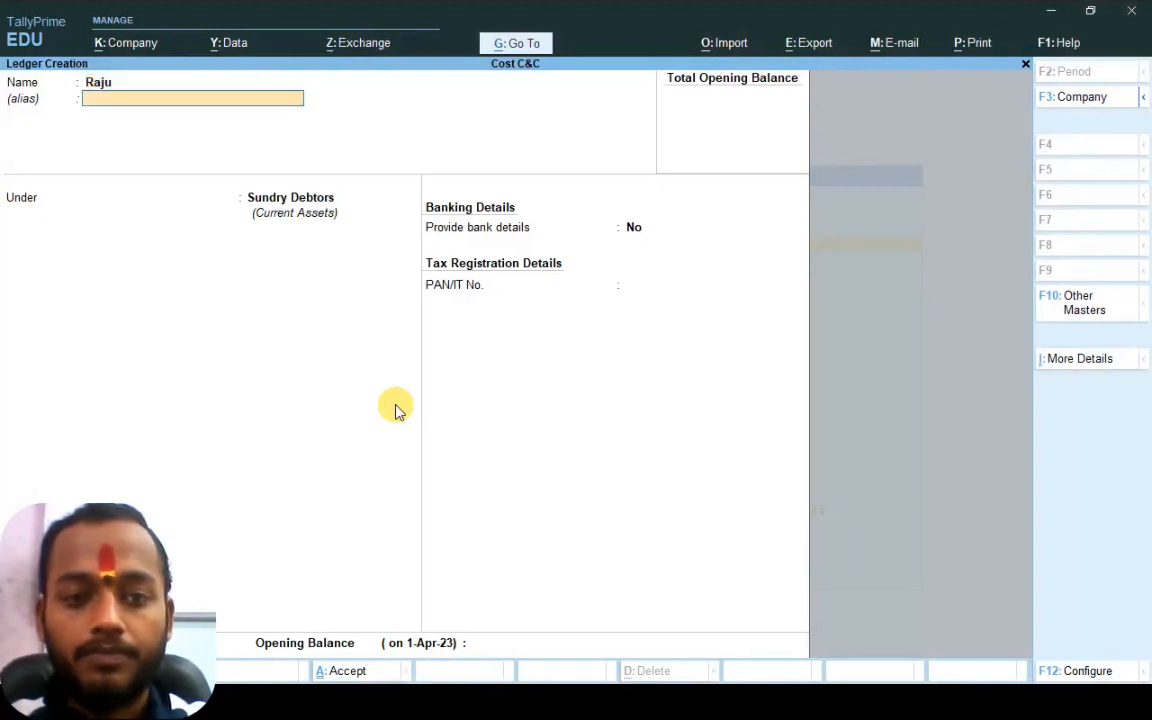
{"action": "key", "text": "Return"}
{"action": "key", "text": "ctrl+a"}
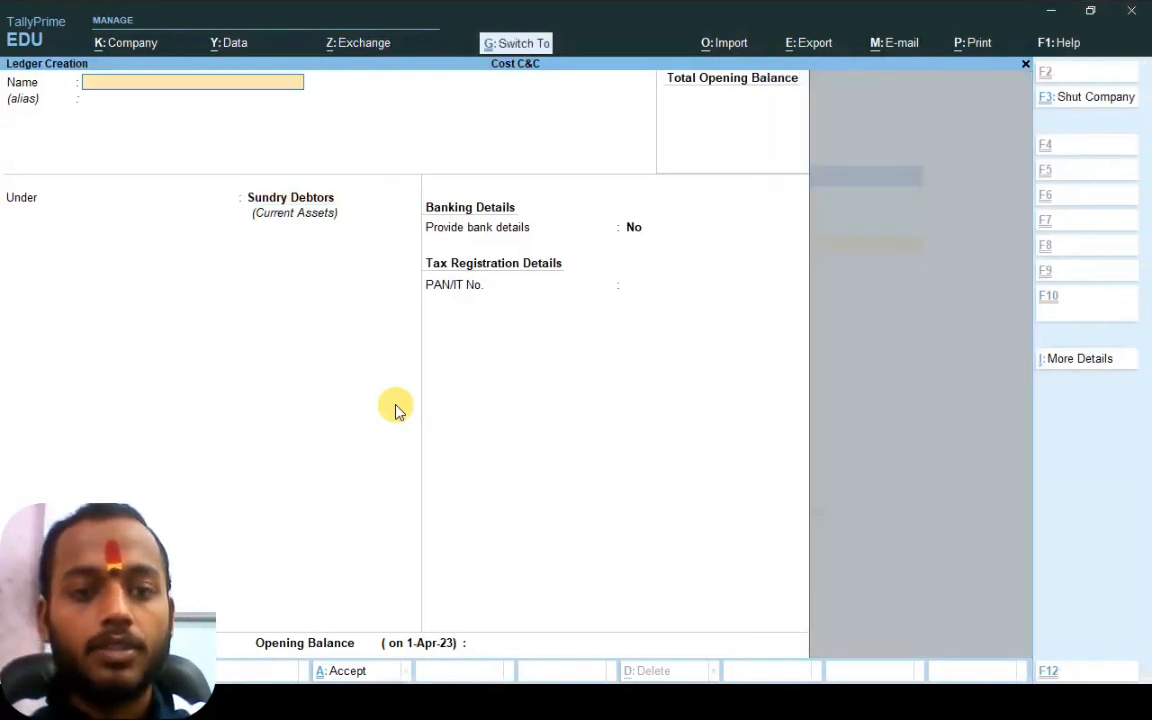
{"action": "key", "text": "Escape"}
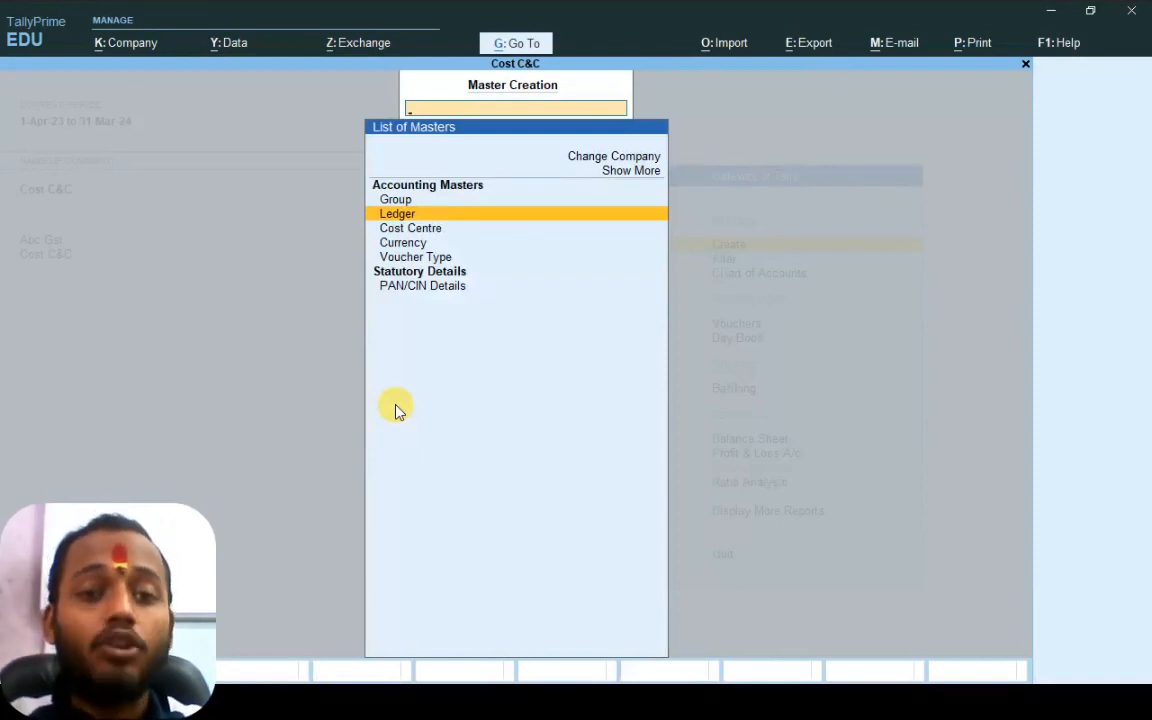
Reopen master creation for company Cost C&C and expand the list of masters to show more types
{"action": "key", "text": "Escape"}
{"action": "key", "text": "Return"}
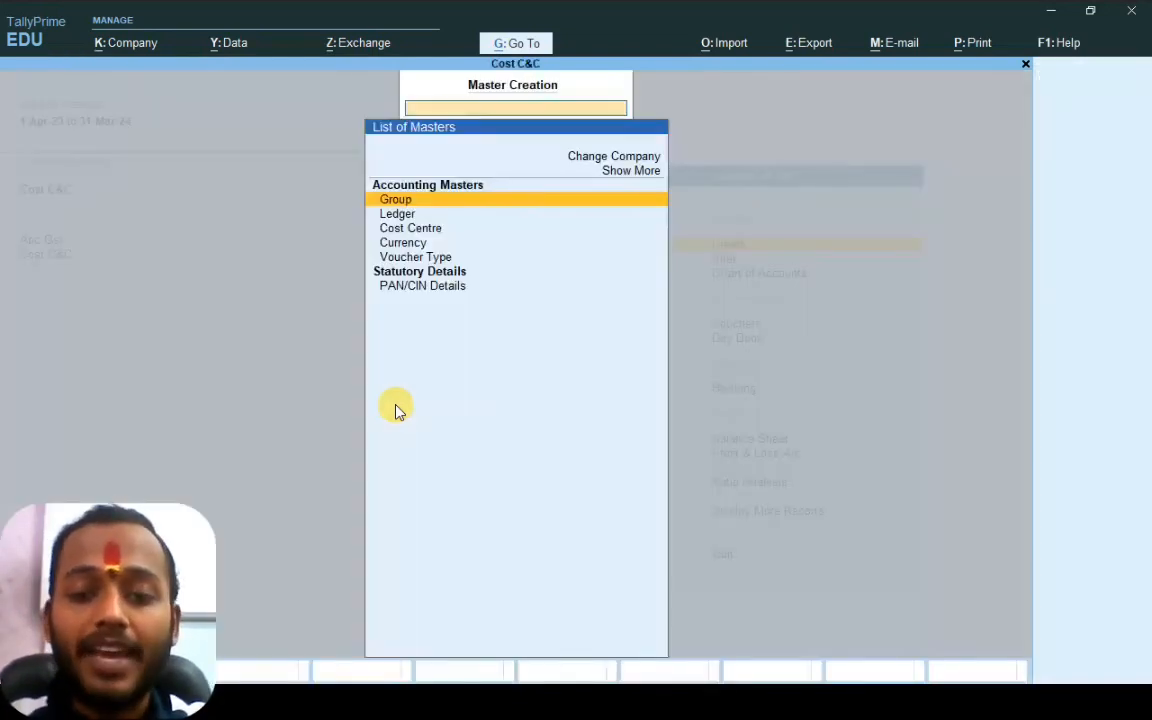
{"action": "key", "text": "Down"}
{"action": "key", "text": "Down"}
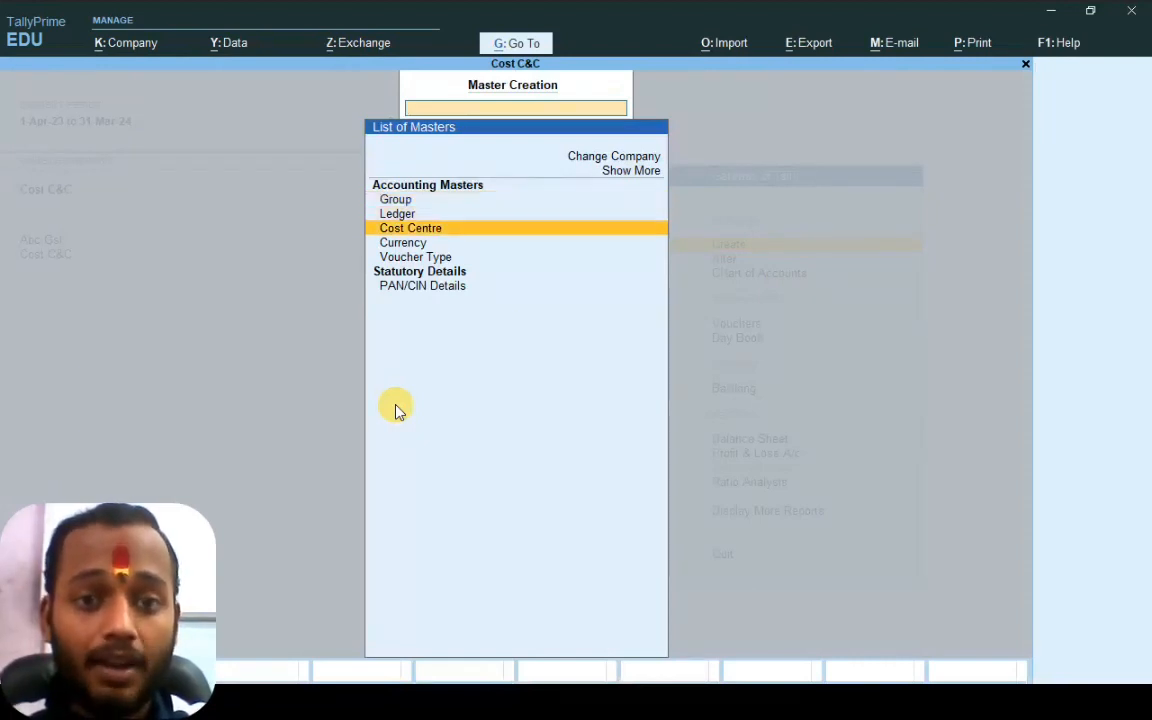
{"action": "key", "text": "Up"}
{"action": "key", "text": "Up"}
{"action": "key", "text": "Up"}
{"action": "key", "text": "Up"}
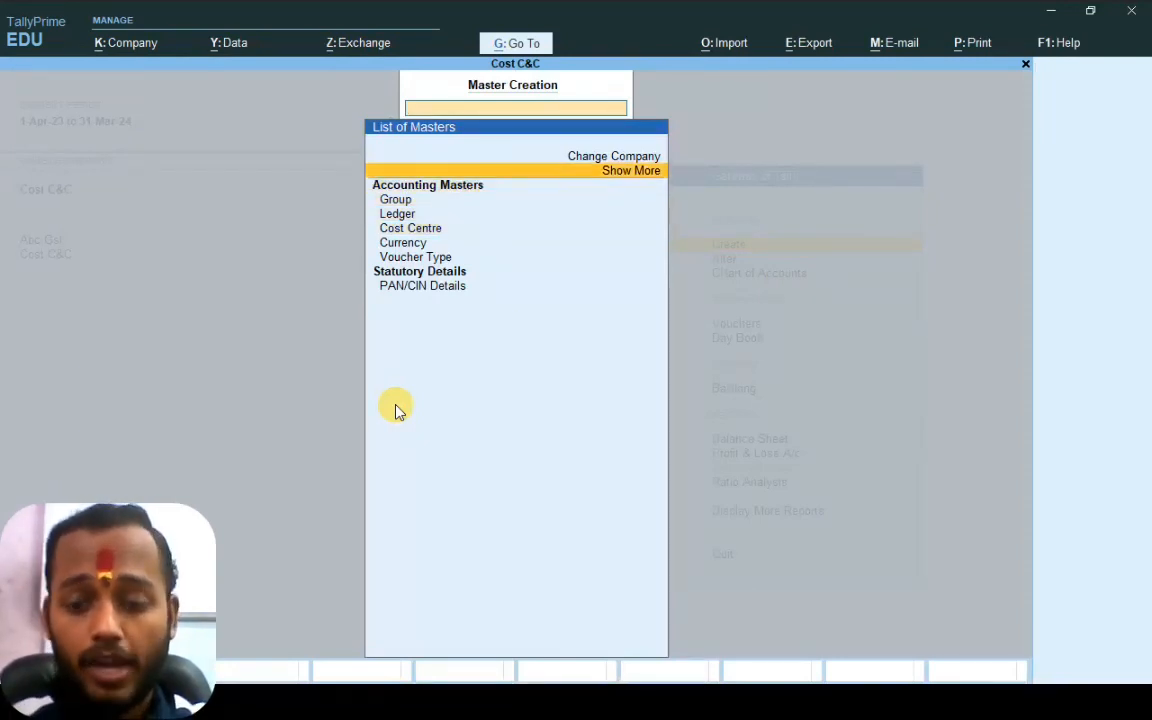
{"action": "key", "text": "Return"}
Create a new cost category named Hero Honda, keeping revenue item allocation at Yes and non-revenue item allocation at No
{"action": "key", "text": "Down"}
{"action": "key", "text": "Down"}
{"action": "key", "text": "Down"}
{"action": "key", "text": "Down"}
{"action": "key", "text": "Down"}
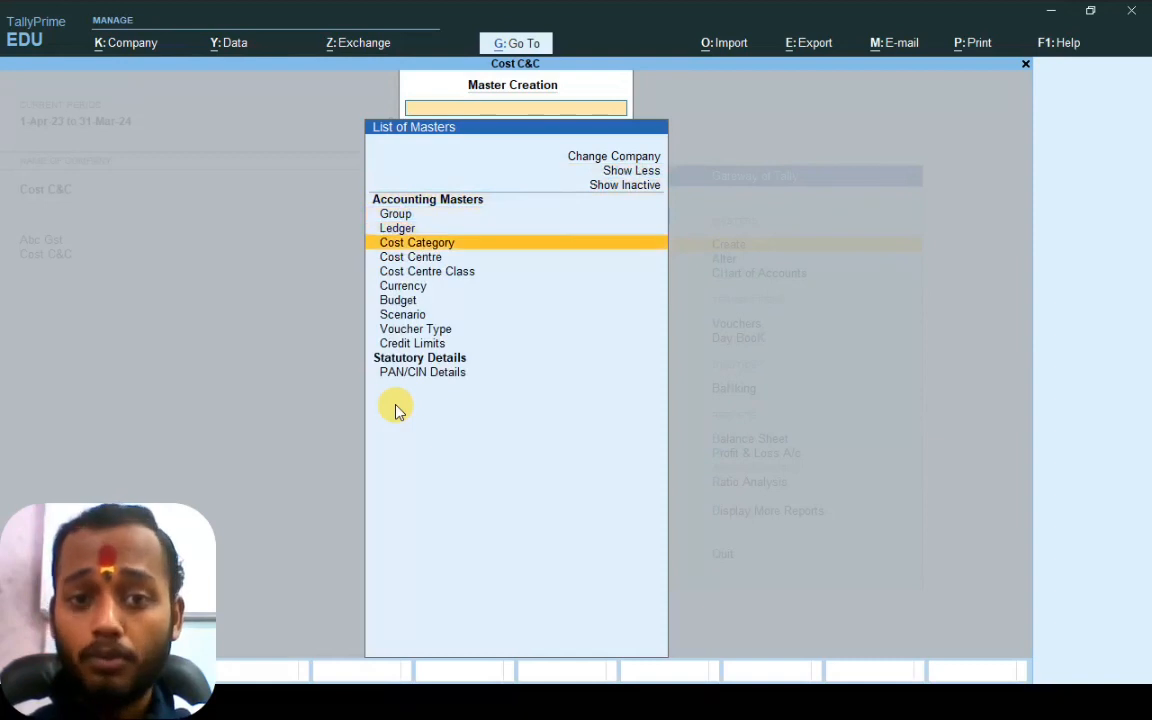
{"action": "key", "text": "Return"}
{"action": "left_click", "coordinate": [395, 410]}
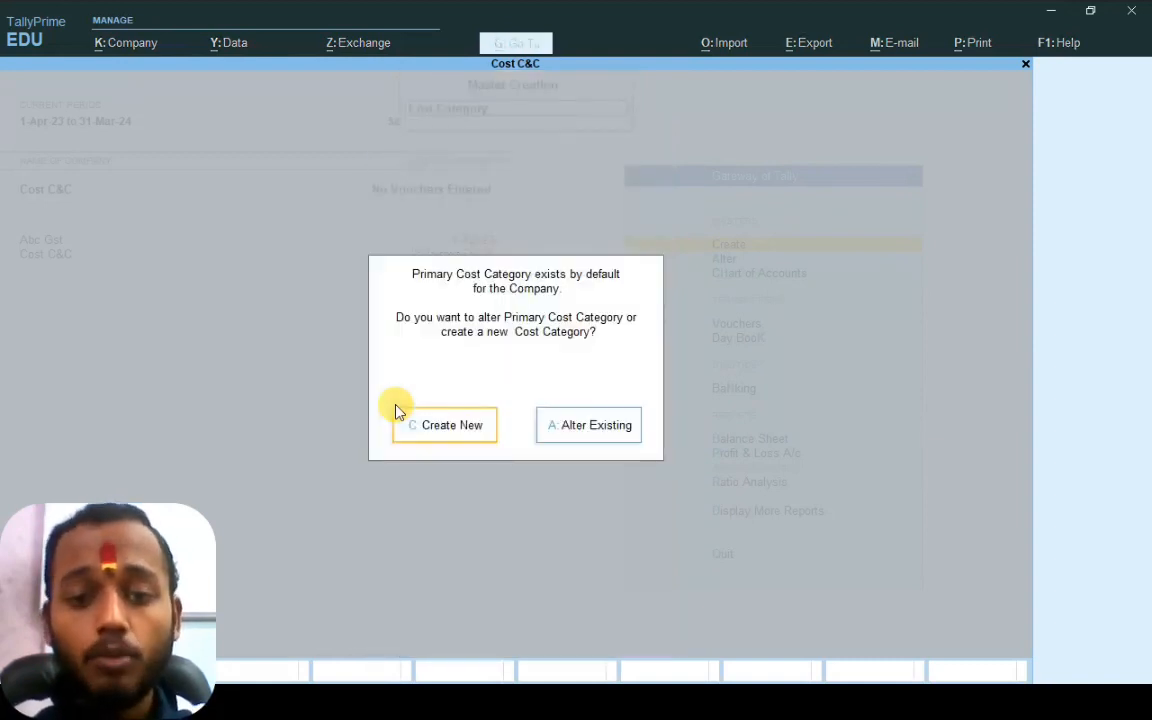
{"action": "type", "text": "Her"}
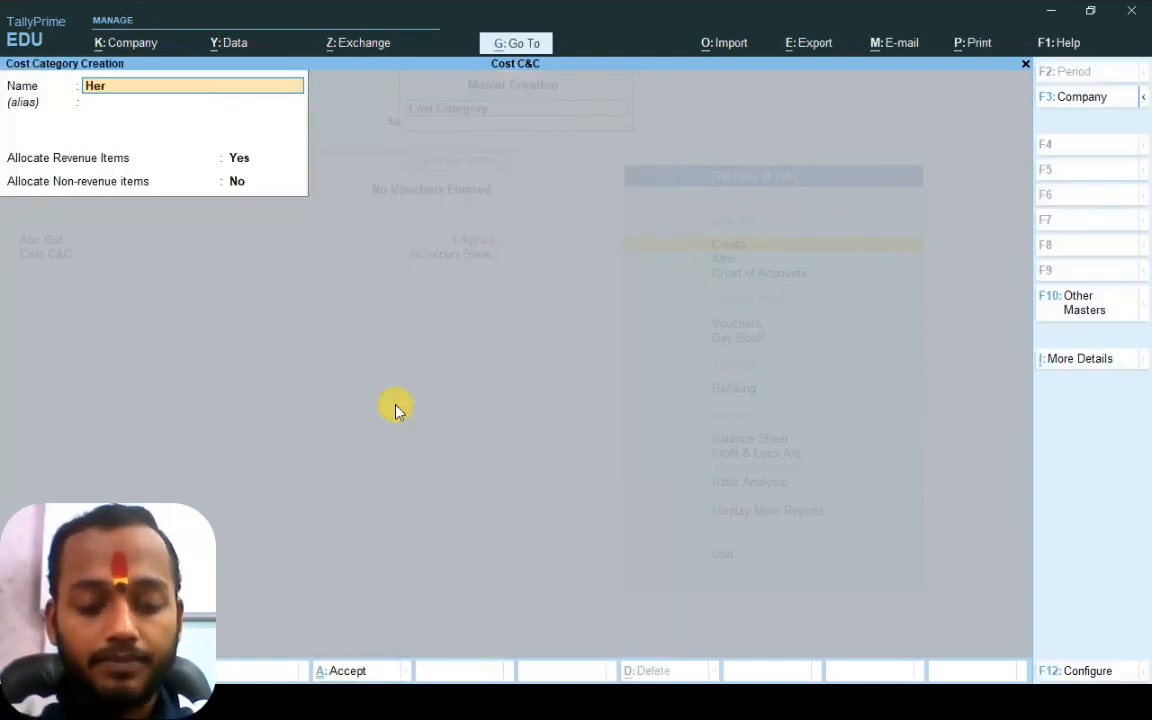
{"action": "type", "text": "o Honda"}
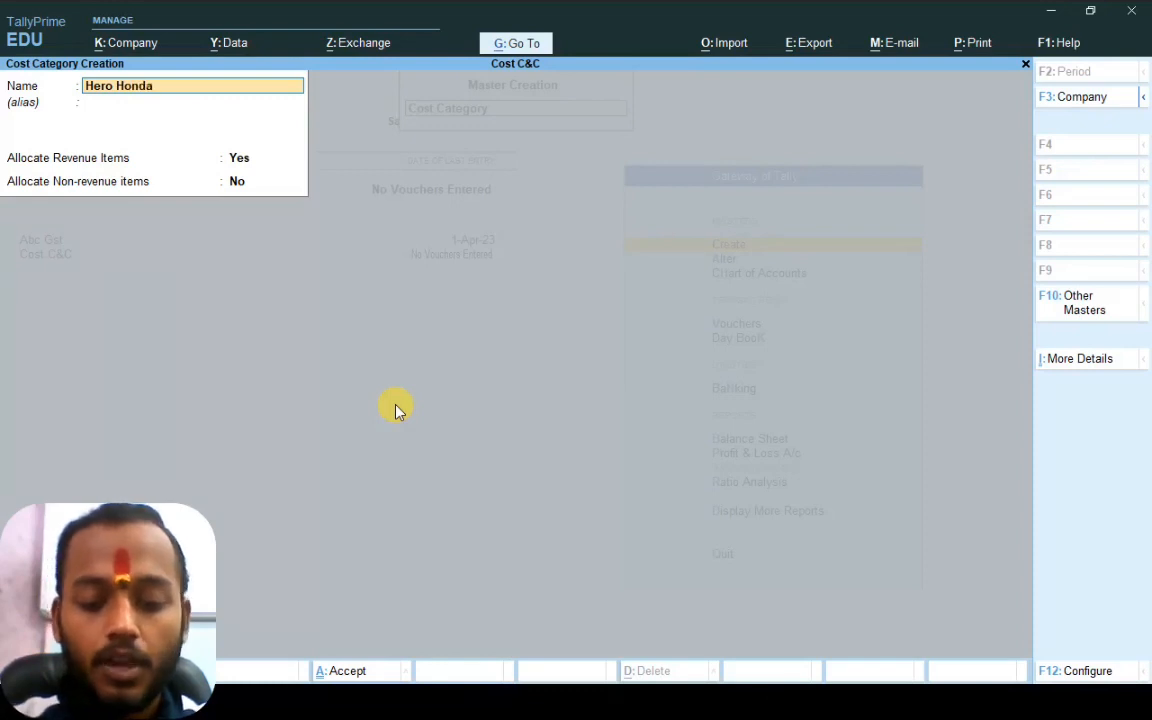
{"action": "key", "text": "Return"}
{"action": "key", "text": "Return"}
{"action": "key", "text": "Return"}
{"action": "key", "text": "Return"}
{"action": "key", "text": "Return"}
Create a second cost category named Bajaj with the default allocation settings and leave cost category creation
{"action": "type", "text": "Bajaj"}
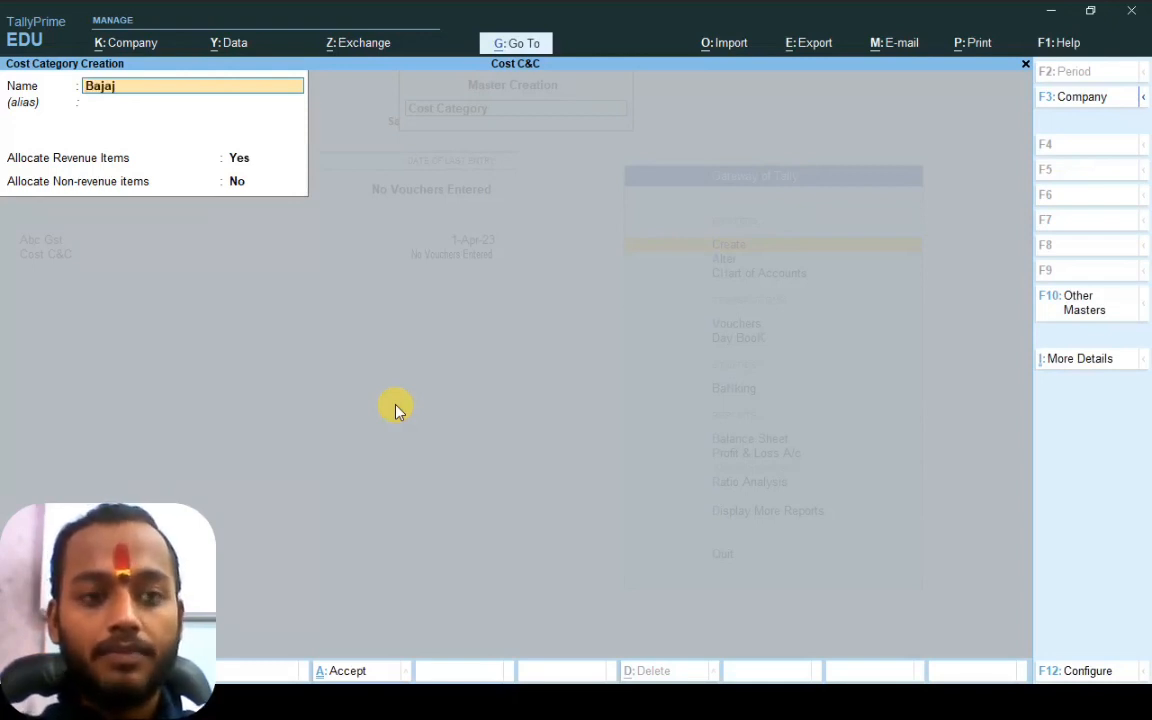
{"action": "key", "text": "Return"}
{"action": "key", "text": "Return"}
{"action": "key", "text": "Return"}
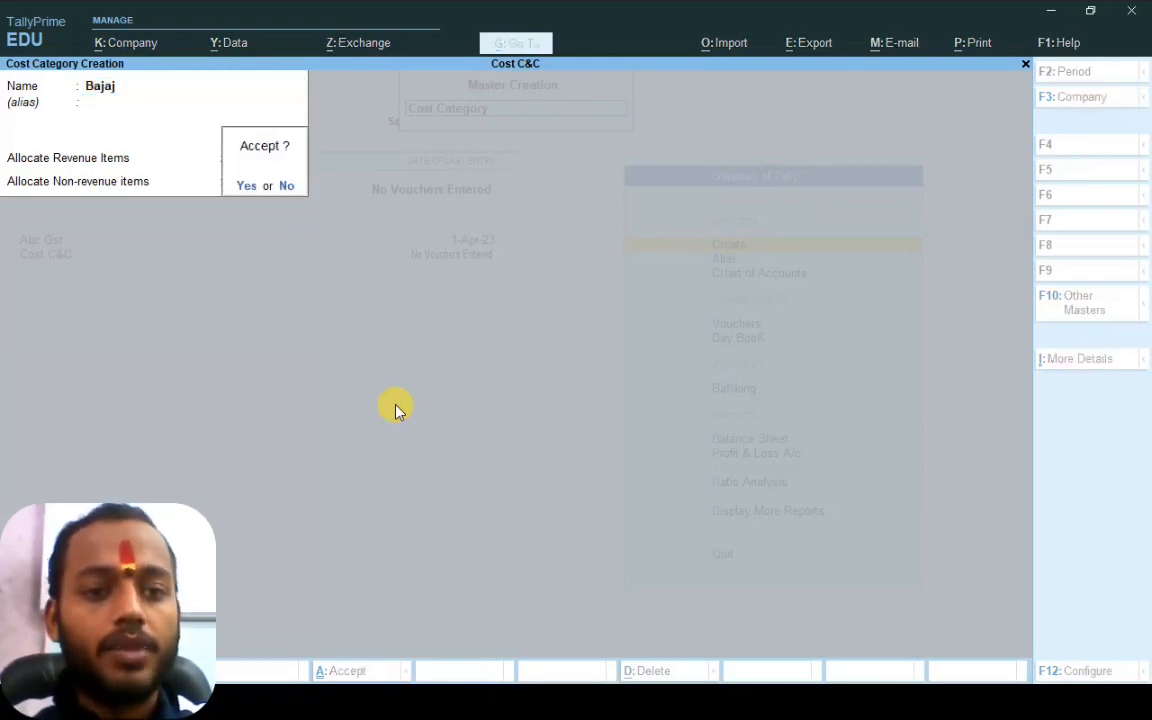
{"action": "key", "text": "Return"}
{"action": "key", "text": "Escape"}
{"action": "key", "text": "Return"}
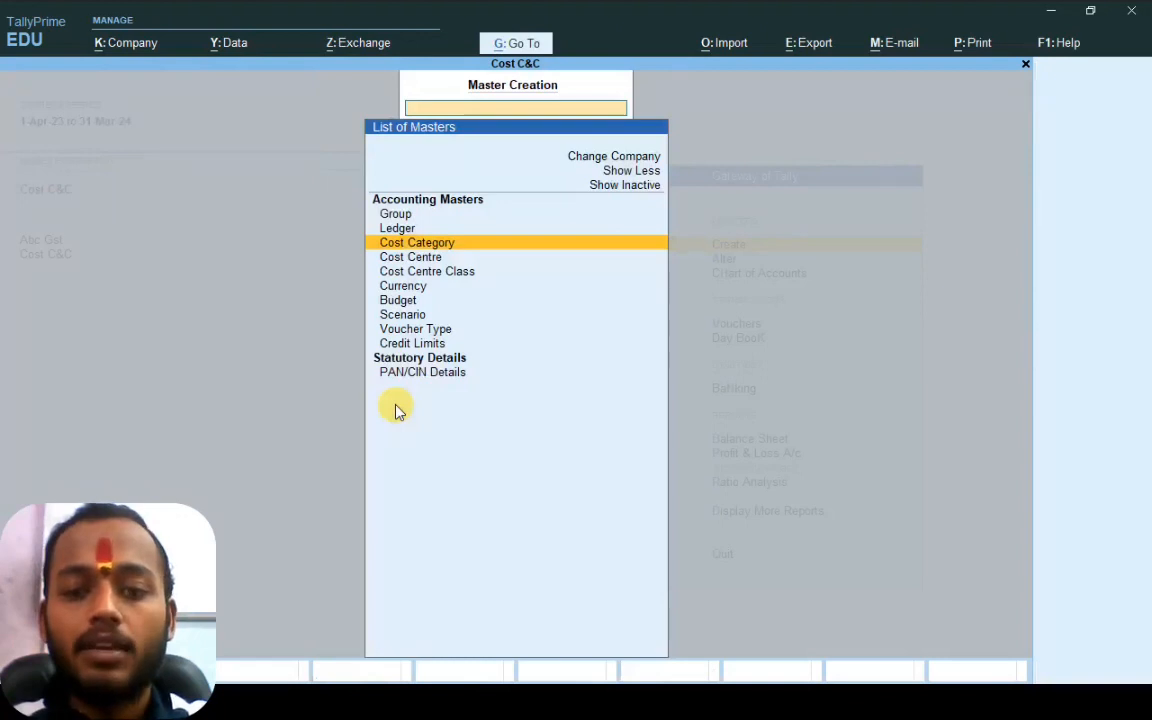
Start cost centre creation and check the list of cost centres on the presentation's next slide
{"action": "key", "text": "Down"}
{"action": "key", "text": "Return"}
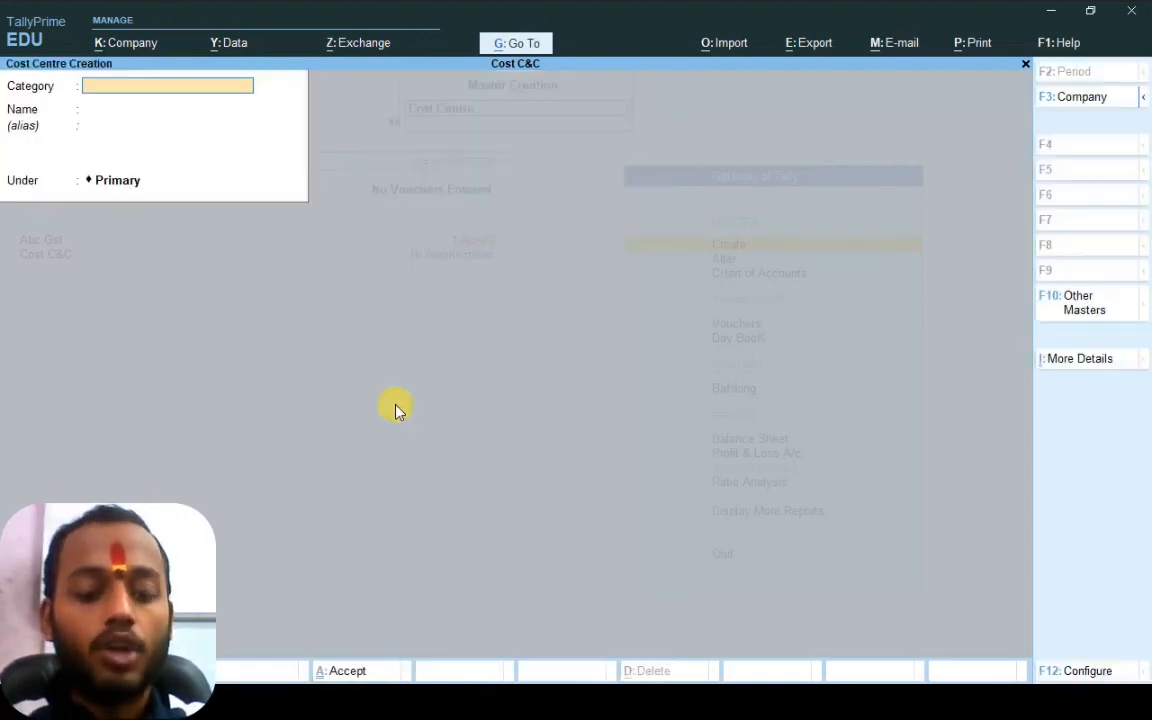
{"action": "key", "text": "alt+Tab"}
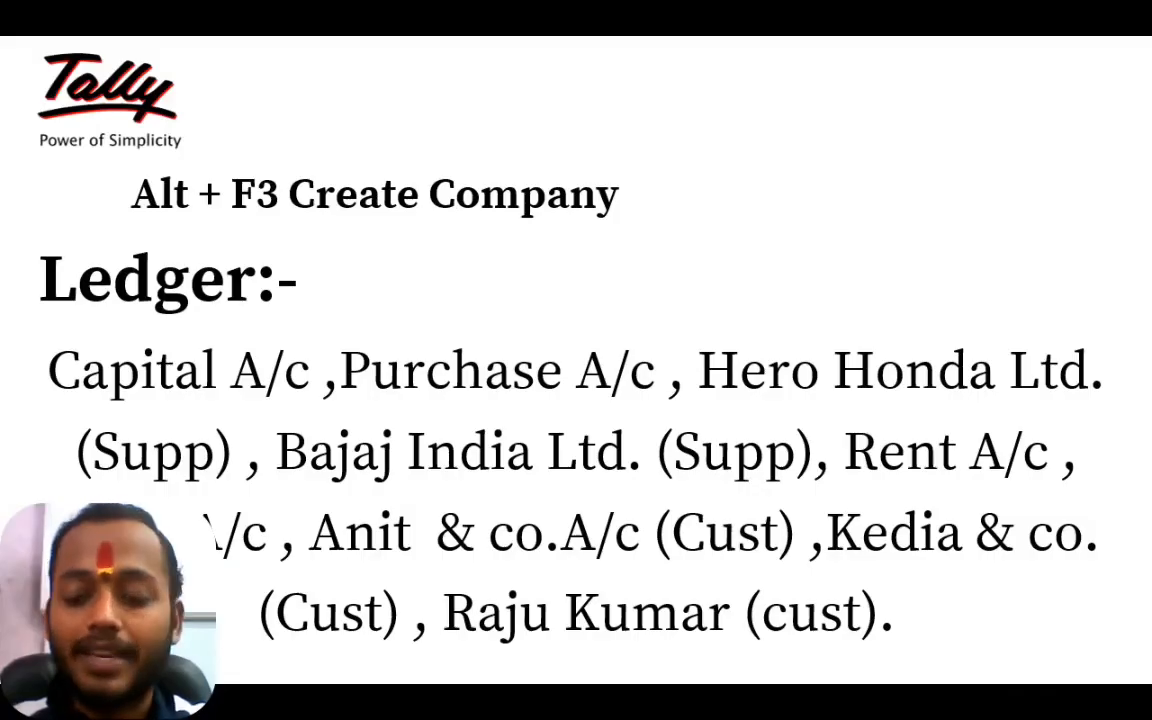
{"action": "key", "text": "Right"}
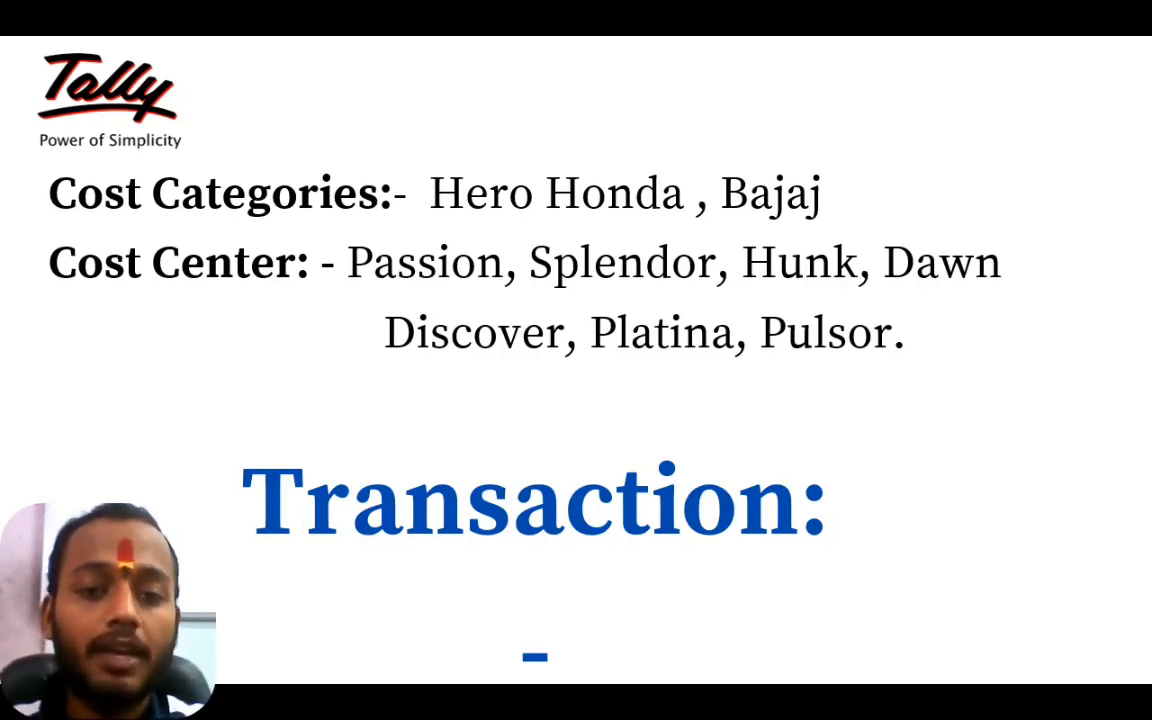
{"action": "key", "text": "alt+Tab"}
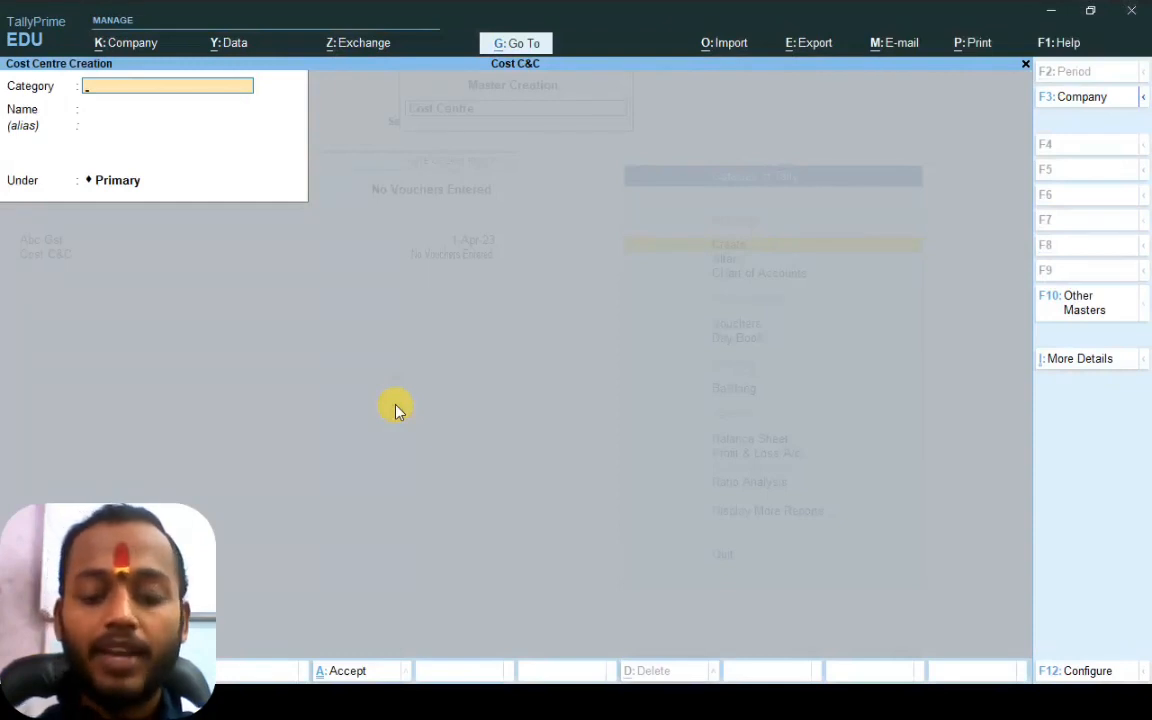
Create a cost centre named Passion in the Hero Honda category, under Primary
{"action": "key", "text": "Down"}
{"action": "key", "text": "Down"}
{"action": "key", "text": "Return"}
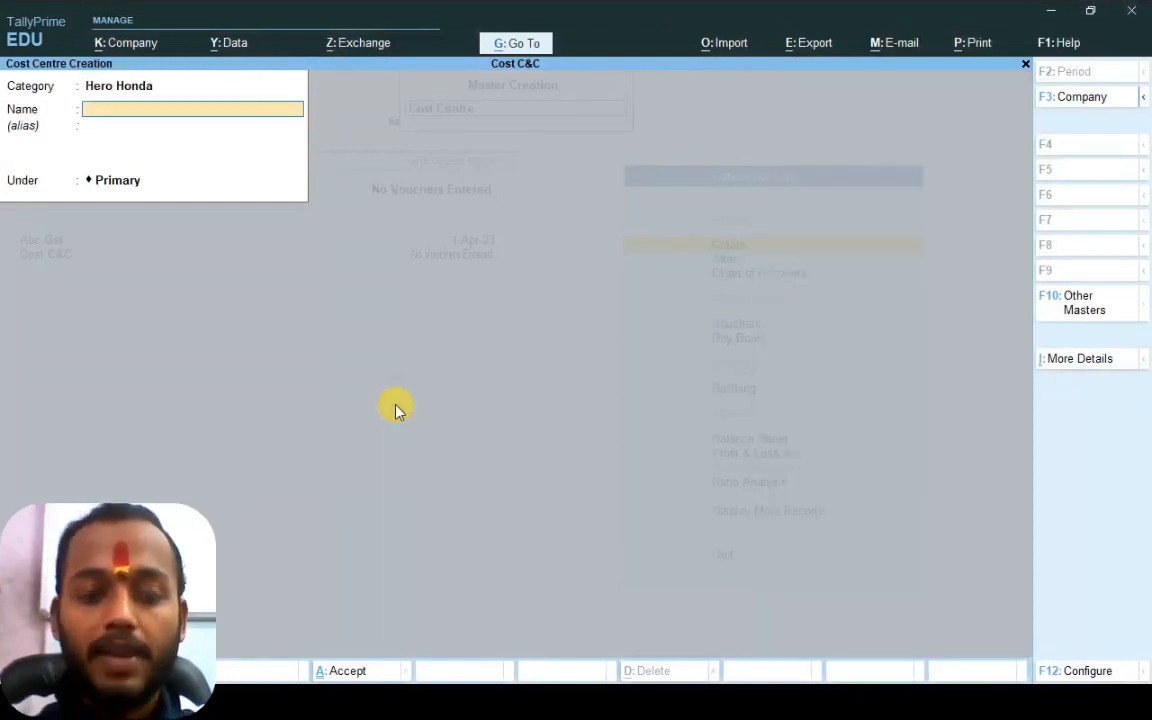
{"action": "type", "text": "Passion"}
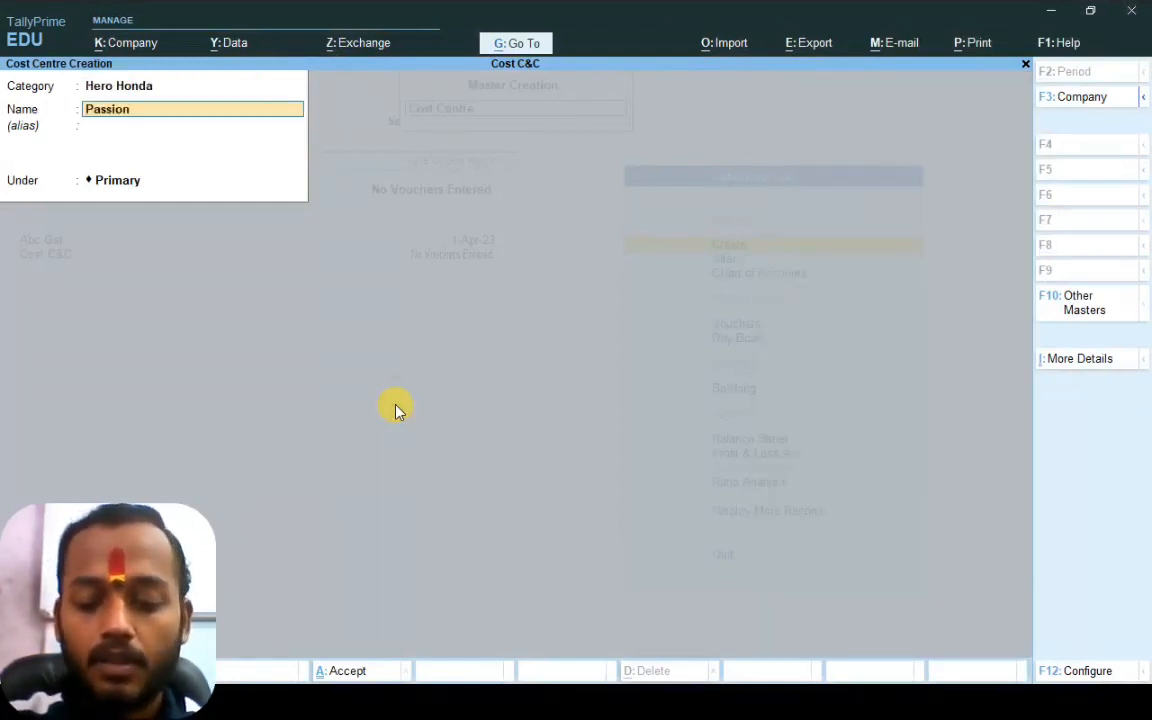
{"action": "key", "text": "Return"}
{"action": "key", "text": "Return"}
{"action": "key", "text": "Return"}
{"action": "key", "text": "Return"}
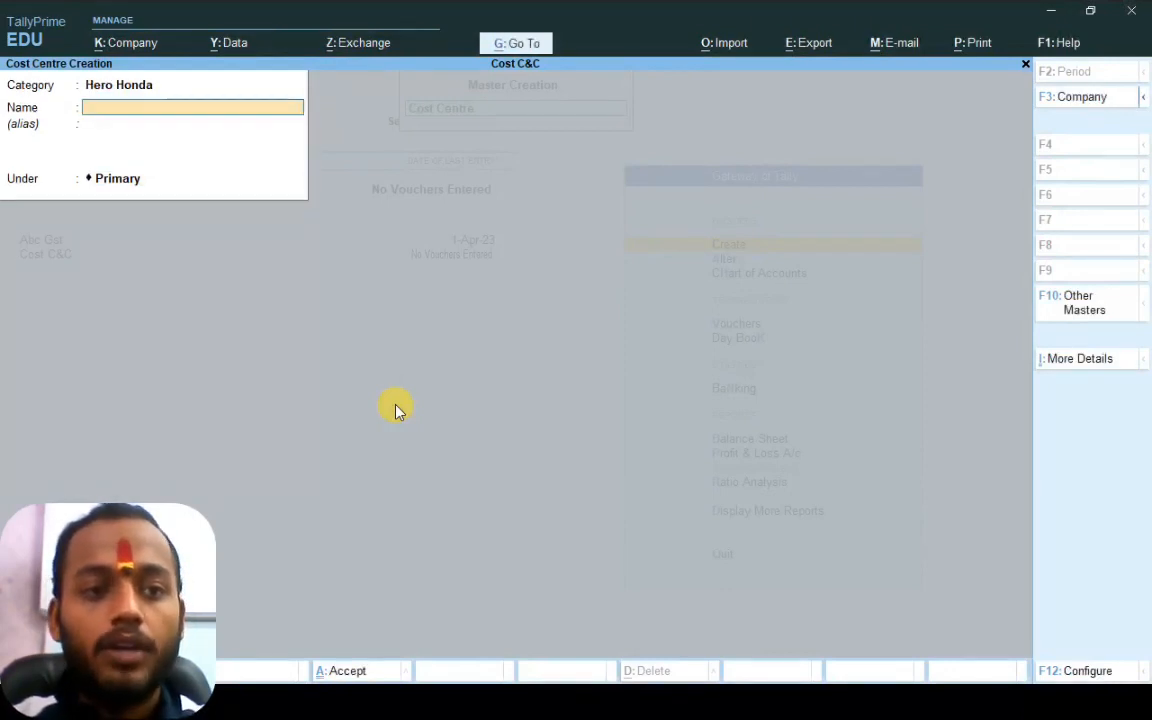
Create a cost centre named Splender in the Hero Honda category, under Primary
{"action": "type", "text": "S"}
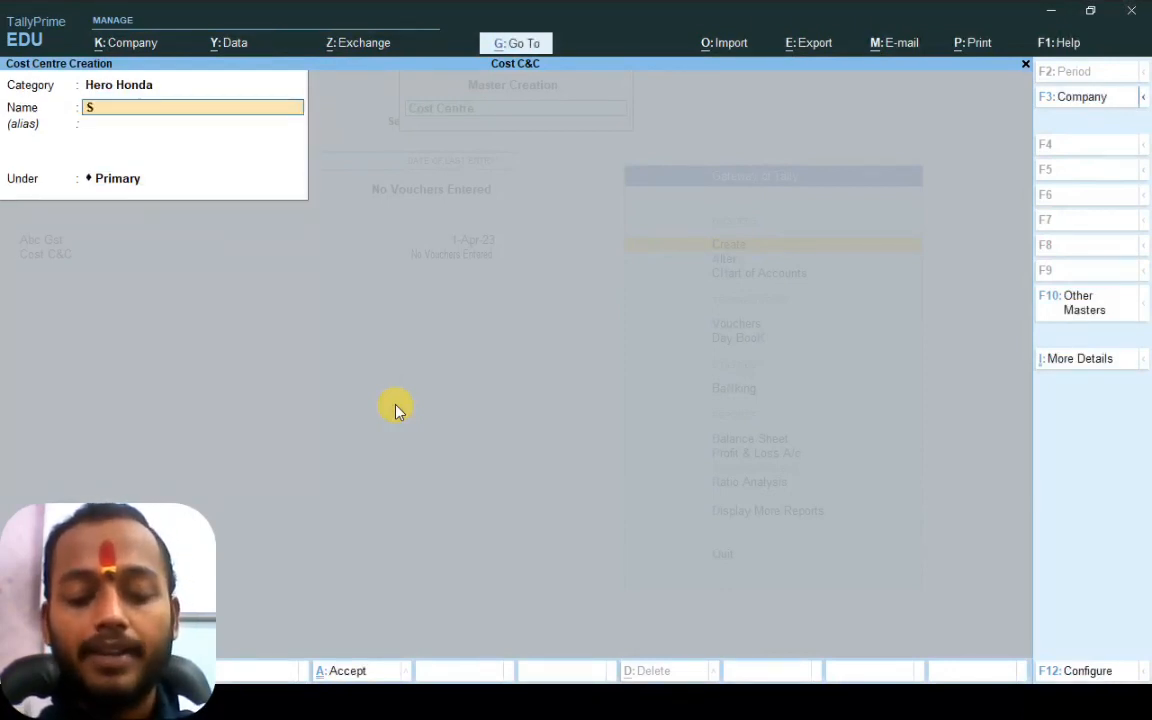
{"action": "type", "text": "plender"}
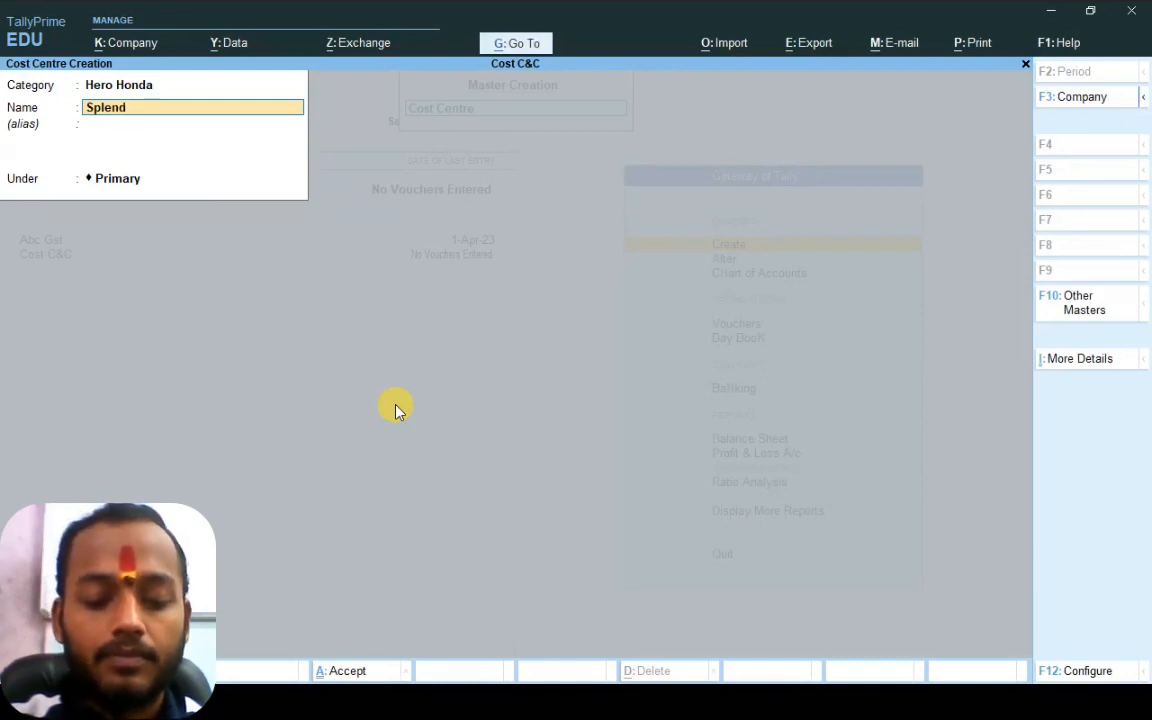
{"action": "key", "text": "Return"}
{"action": "key", "text": "Return"}
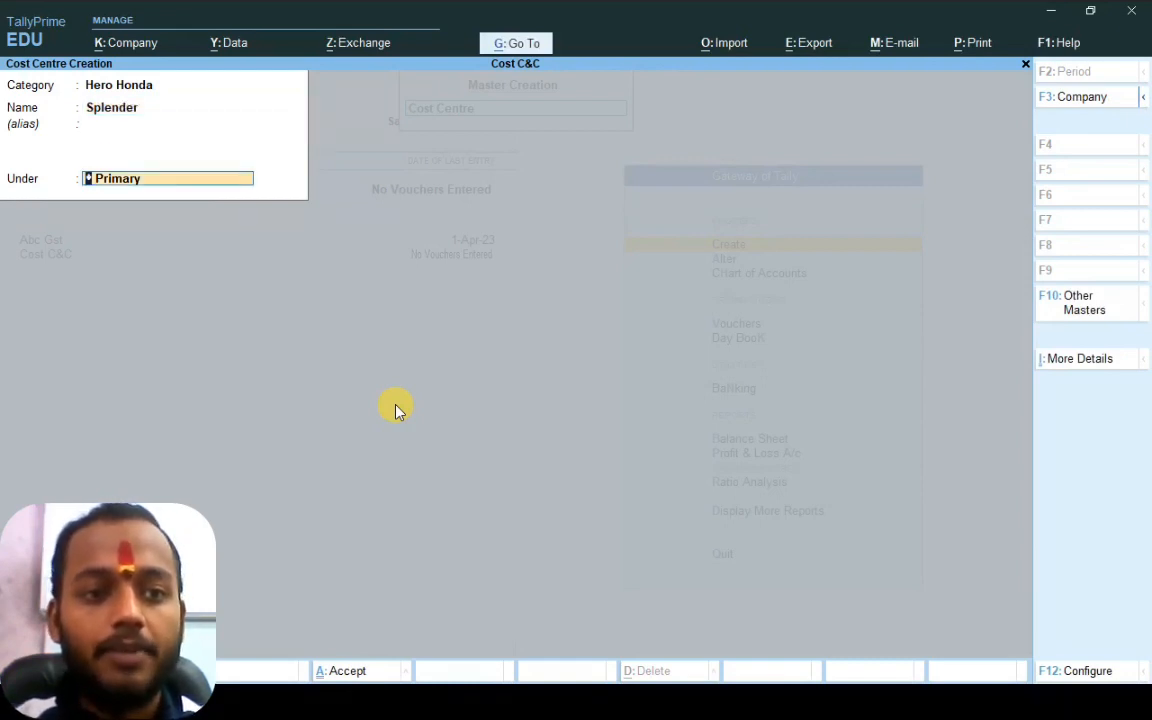
{"action": "key", "text": "Return"}
{"action": "key", "text": "Return"}
Create a cost centre named Hunk in the Hero Honda category, under Primary
{"action": "type", "text": "Hunk"}
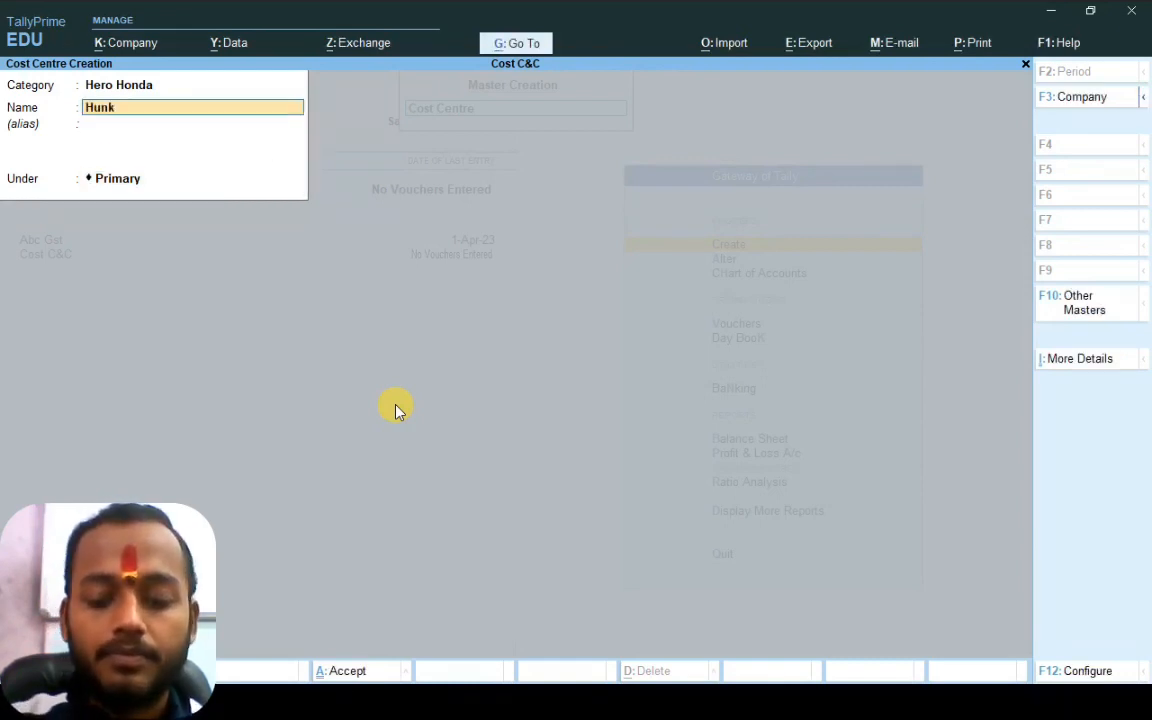
{"action": "key", "text": "Return"}
{"action": "key", "text": "Return"}
{"action": "key", "text": "Return"}
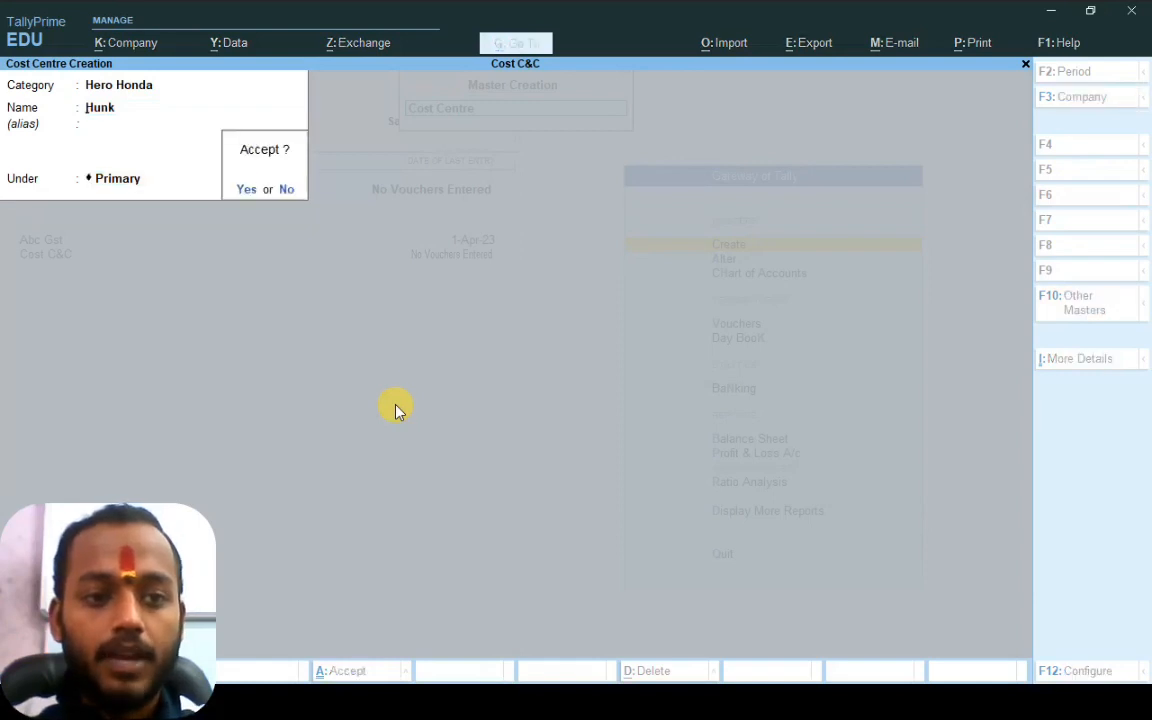
{"action": "key", "text": "Return"}
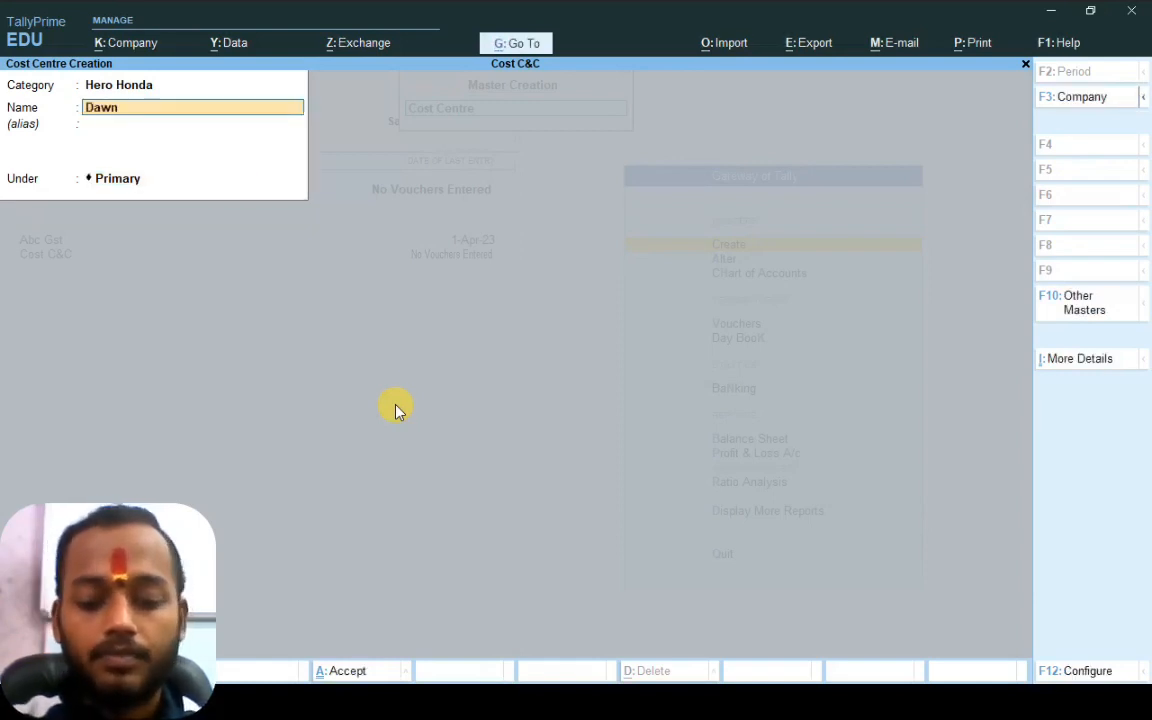
Create a cost centre named Dawn in the Hero Honda category, under Primary
{"action": "key", "text": "Return"}
{"action": "key", "text": "Return"}
{"action": "key", "text": "Return"}
{"action": "key", "text": "Return"}
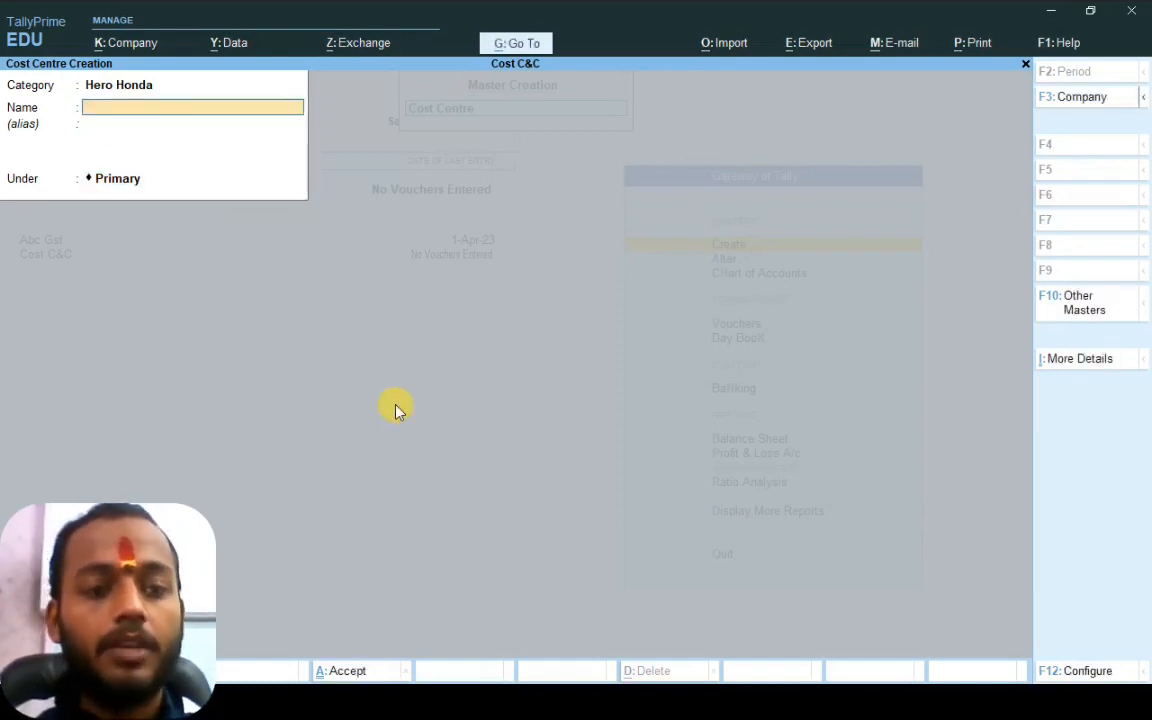
Switch the category to Bajaj and create a cost centre named Discover under Primary
{"action": "key", "text": "BackSpace"}
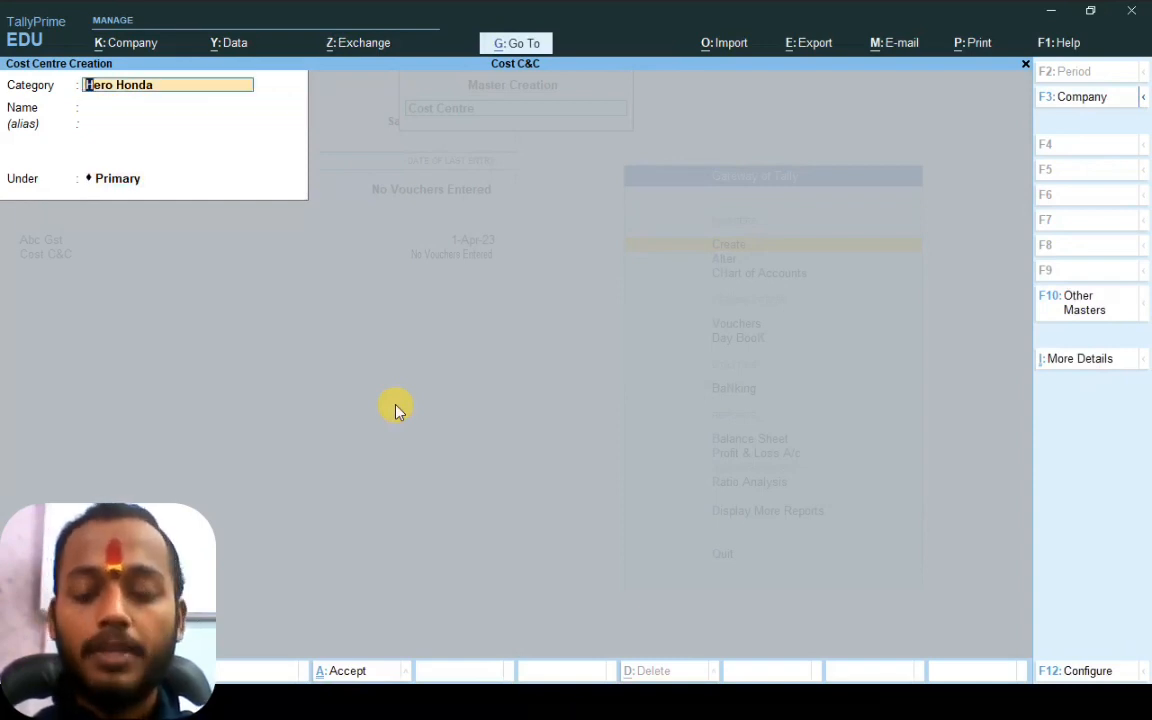
{"action": "key", "text": "BackSpace"}
{"action": "key", "text": "Down"}
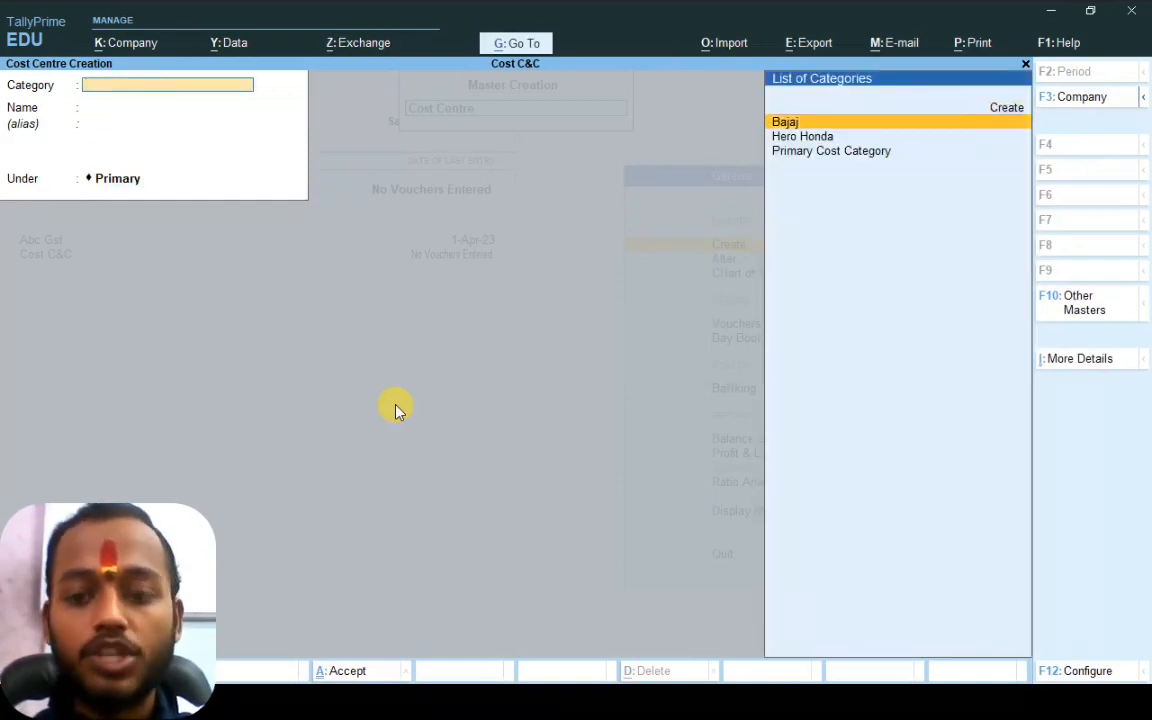
{"action": "key", "text": "Return"}
{"action": "type", "text": "D"}
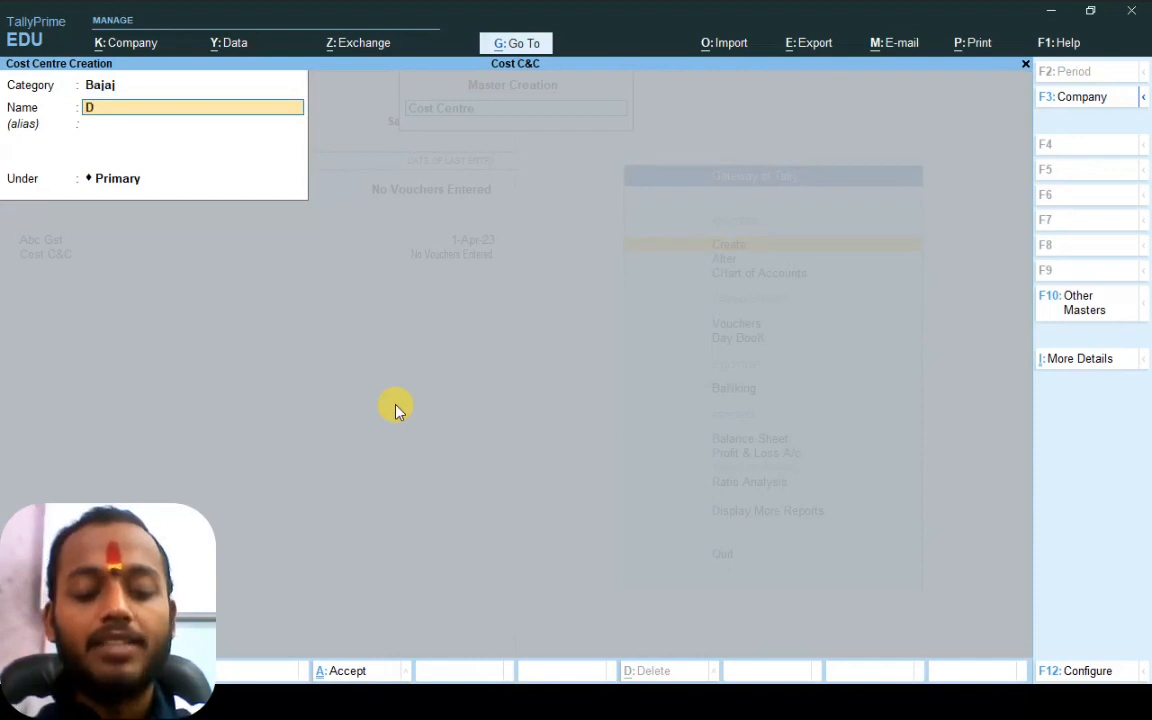
{"action": "type", "text": "iscover"}
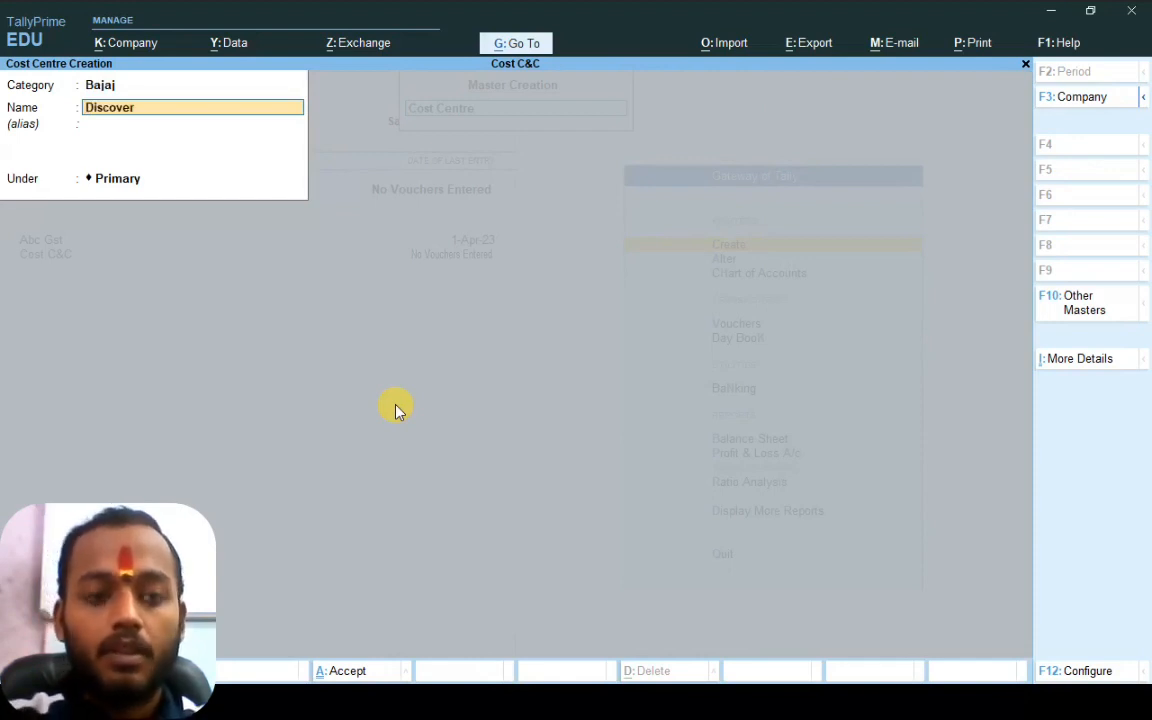
{"action": "key", "text": "Return"}
{"action": "key", "text": "Return"}
{"action": "key", "text": "Return"}
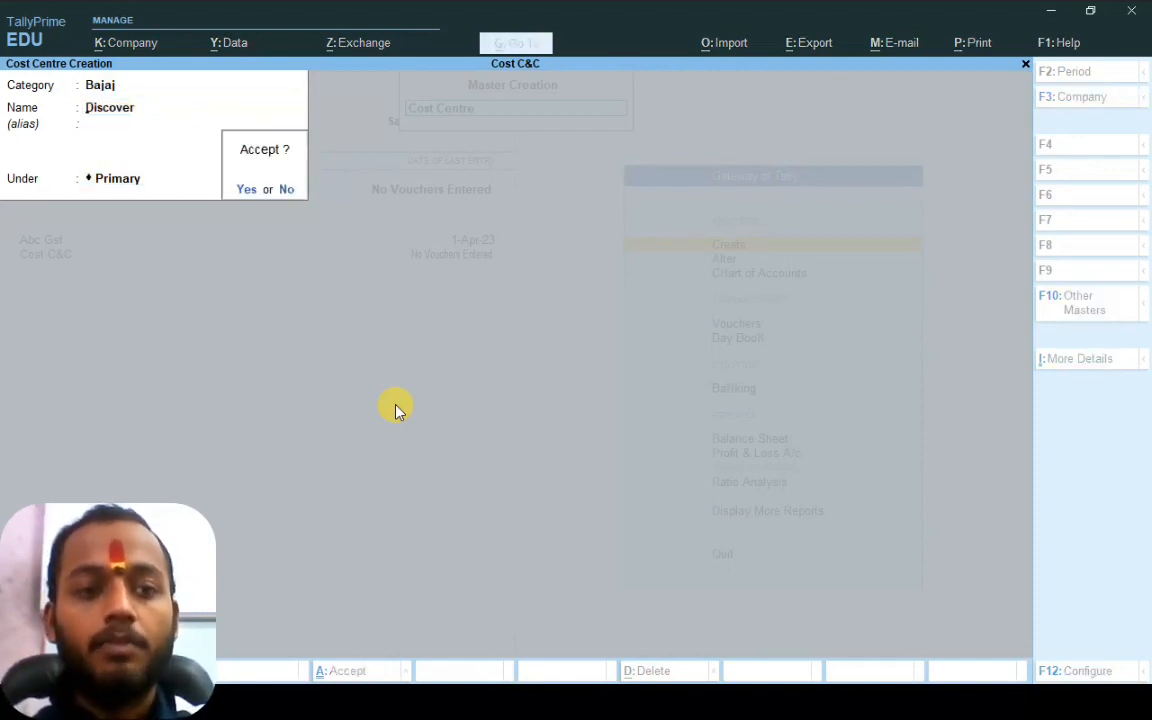
Create a cost centre named Pulsor in the Bajaj category, under Primary
{"action": "type", "text": "Pulsor"}
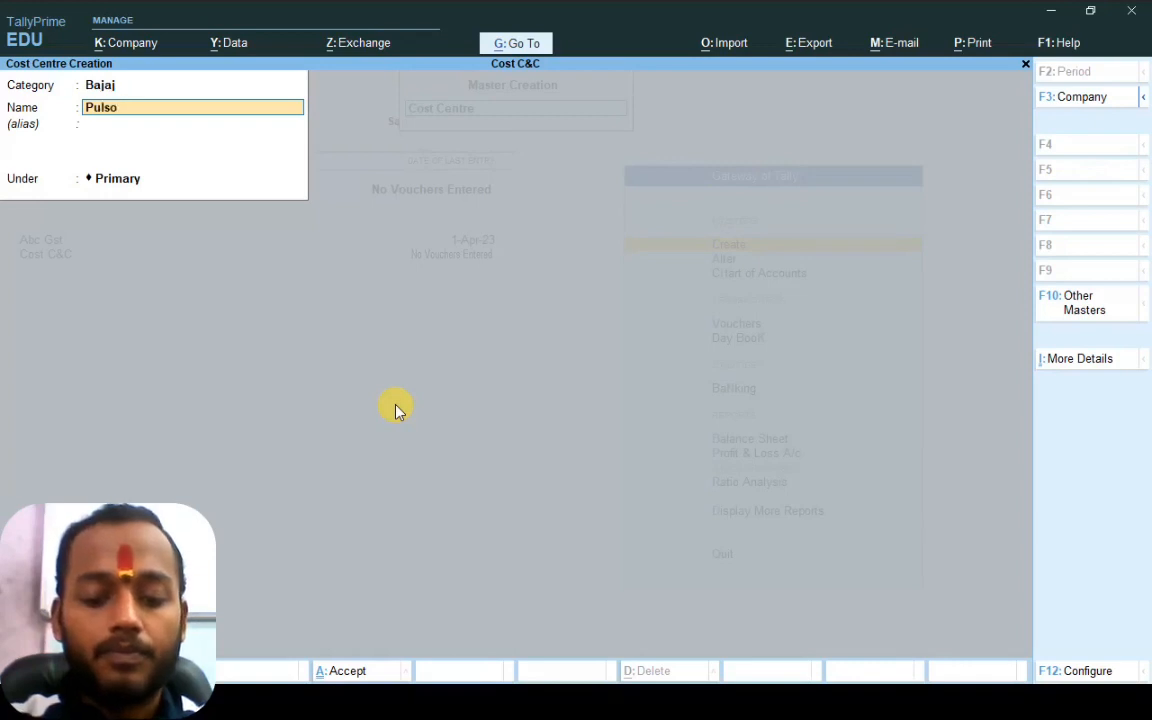
{"action": "key", "text": "Return"}
{"action": "key", "text": "Return"}
{"action": "key", "text": "Return"}
{"action": "key", "text": "Return"}
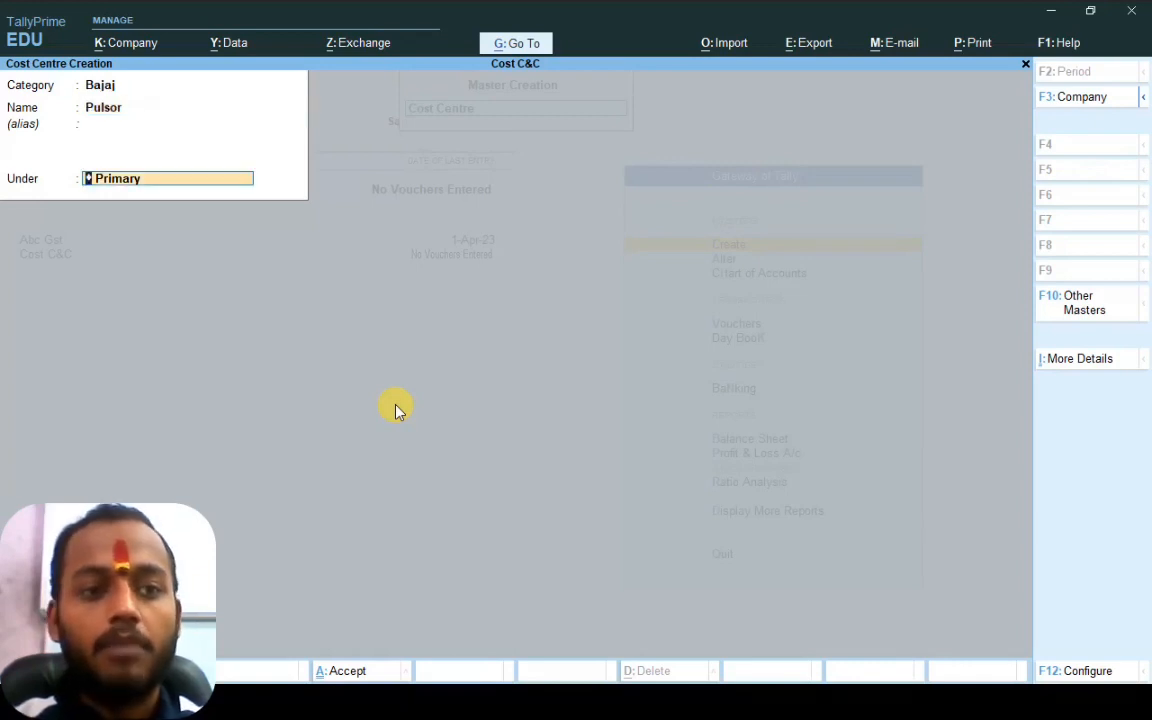
Check the slide for the remaining Bajaj cost centre, create Platina under Primary, and leave cost centre creation
{"action": "key", "text": "alt+Tab"}
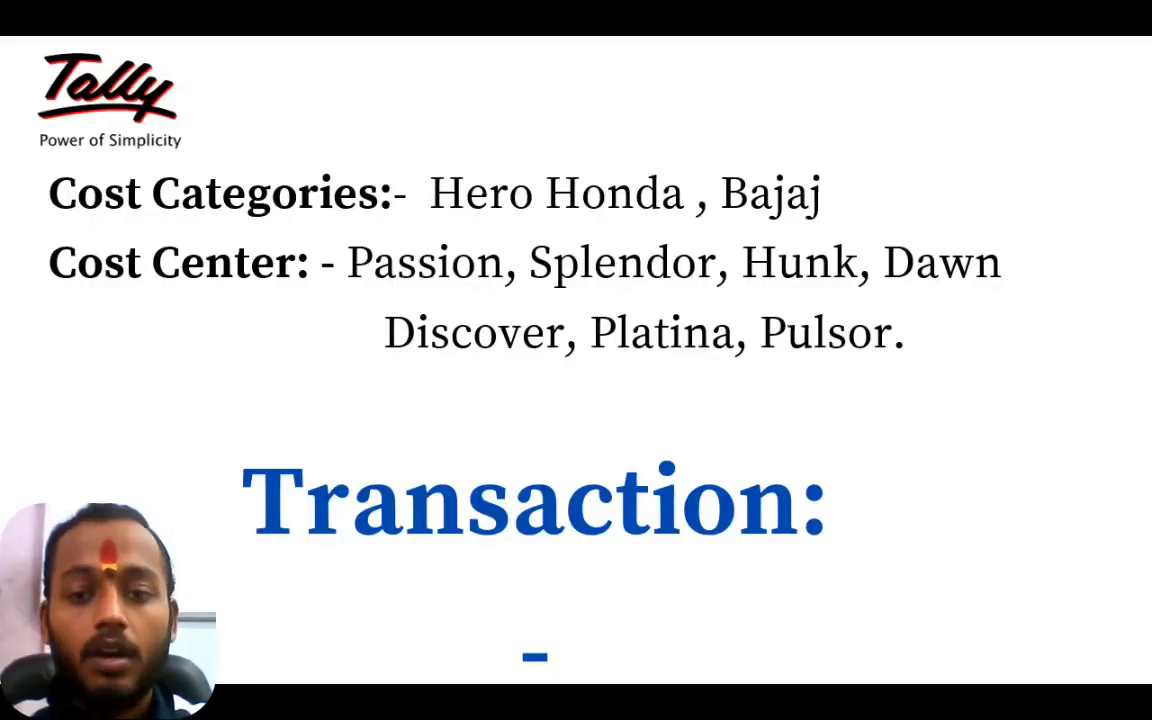
{"action": "key", "text": "alt+Tab"}
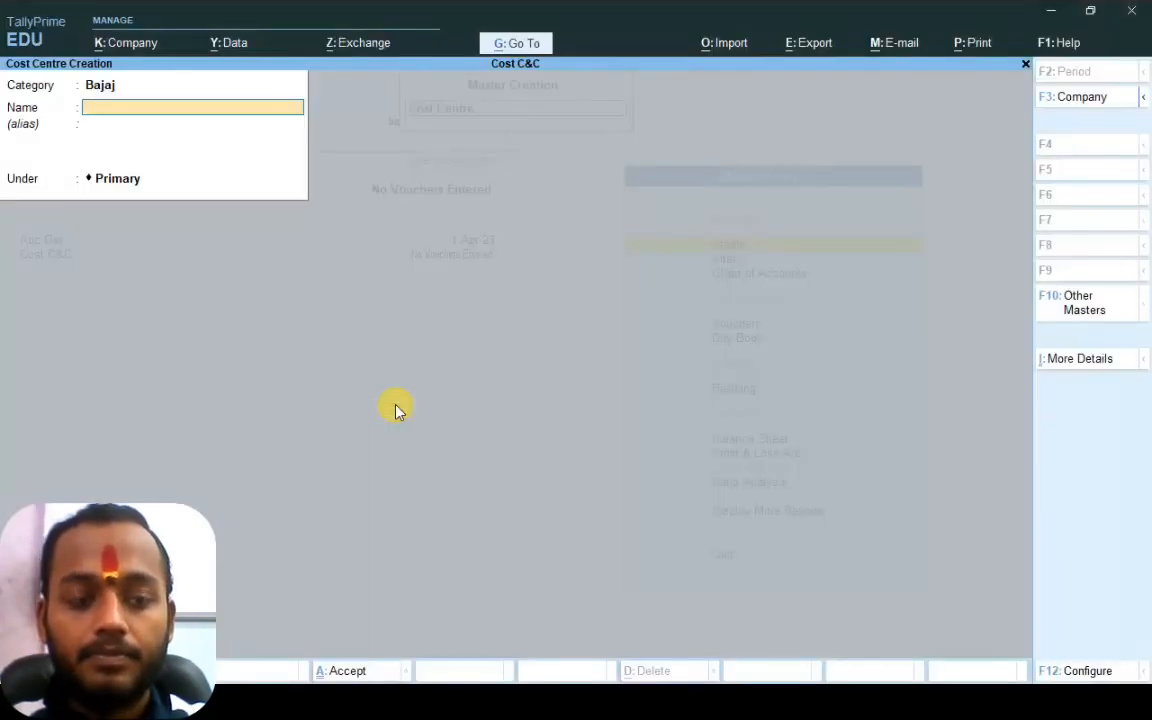
{"action": "type", "text": "P"}
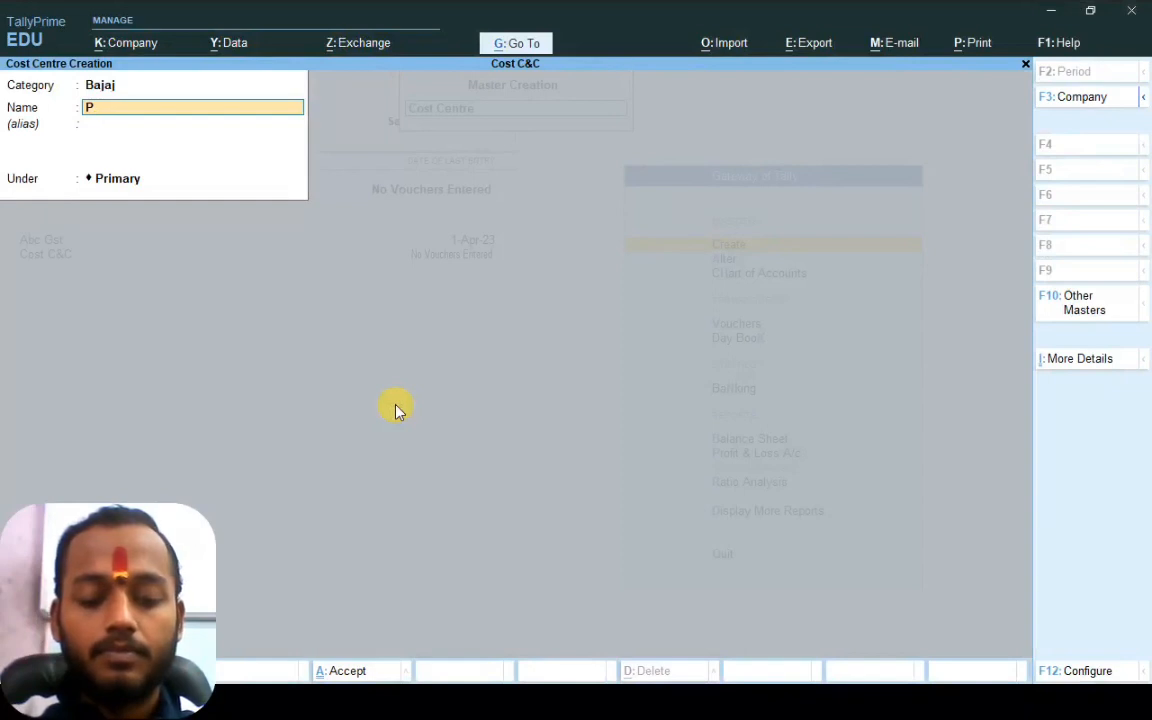
{"action": "type", "text": "latina"}
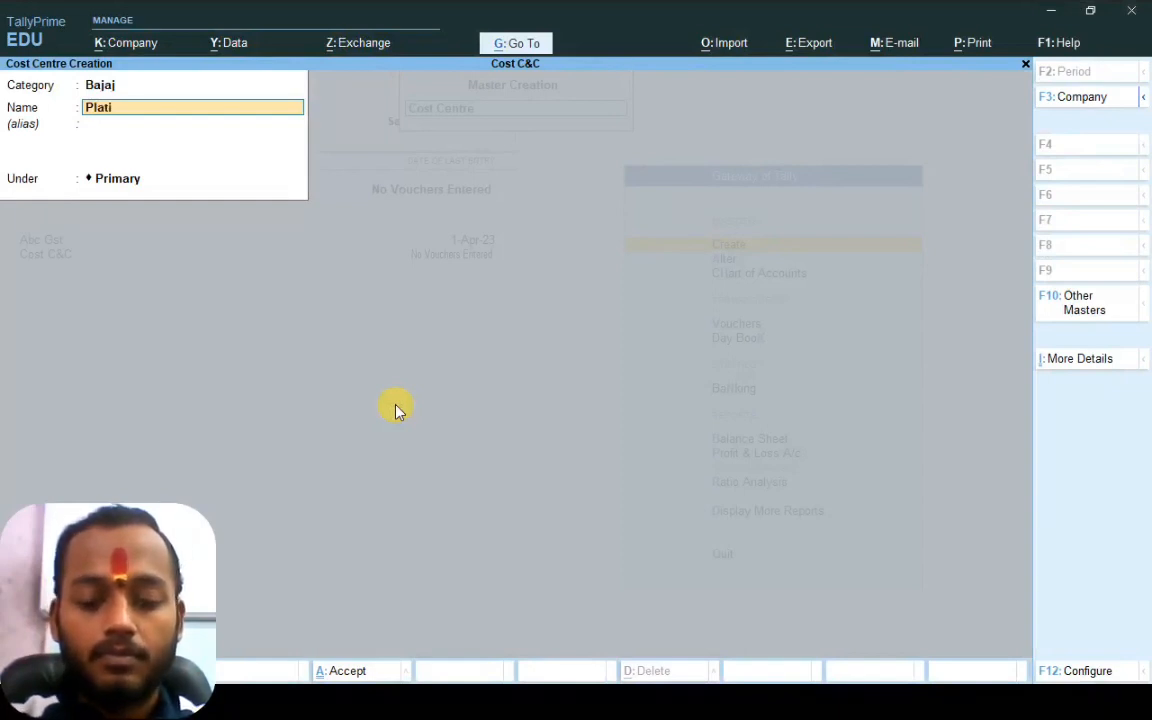
{"action": "key", "text": "Return"}
{"action": "key", "text": "Return"}
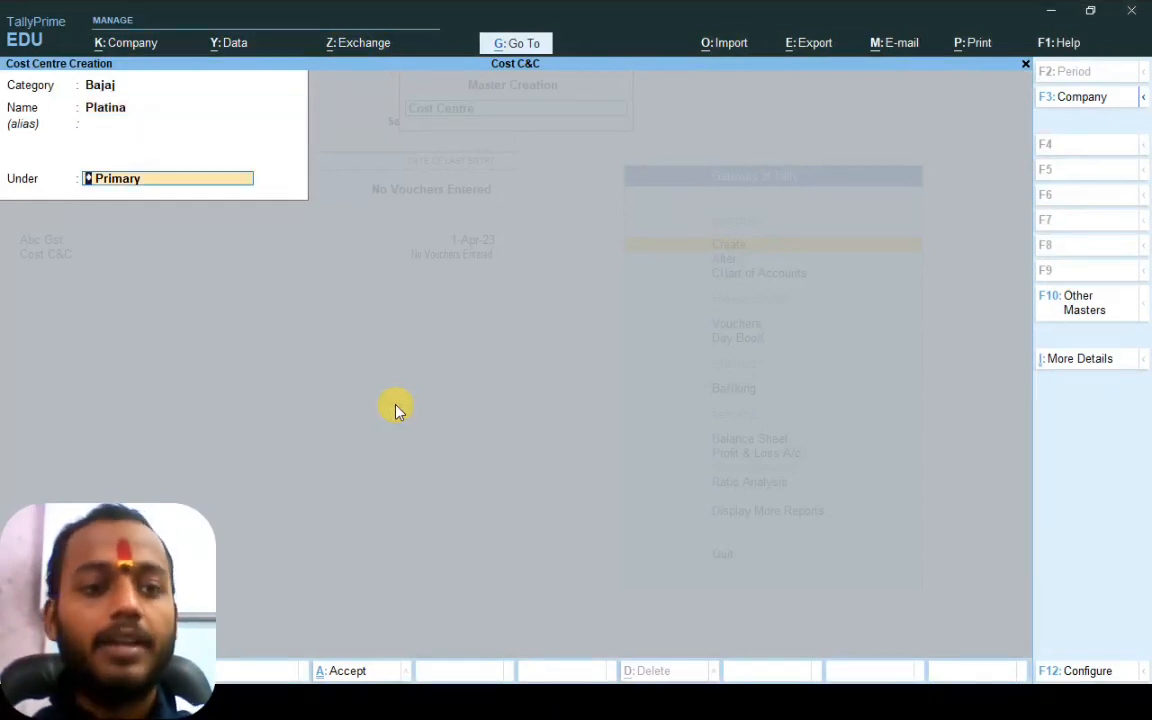
{"action": "key", "text": "Return"}
{"action": "key", "text": "Return"}
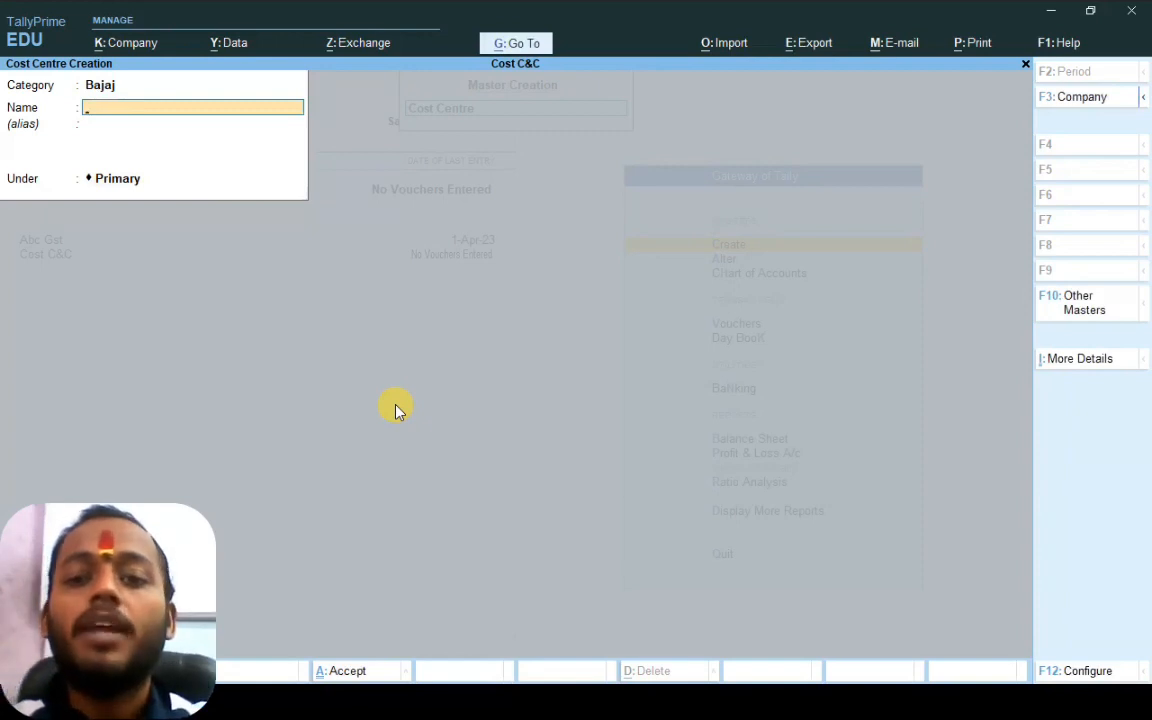
{"action": "key", "text": "Escape"}
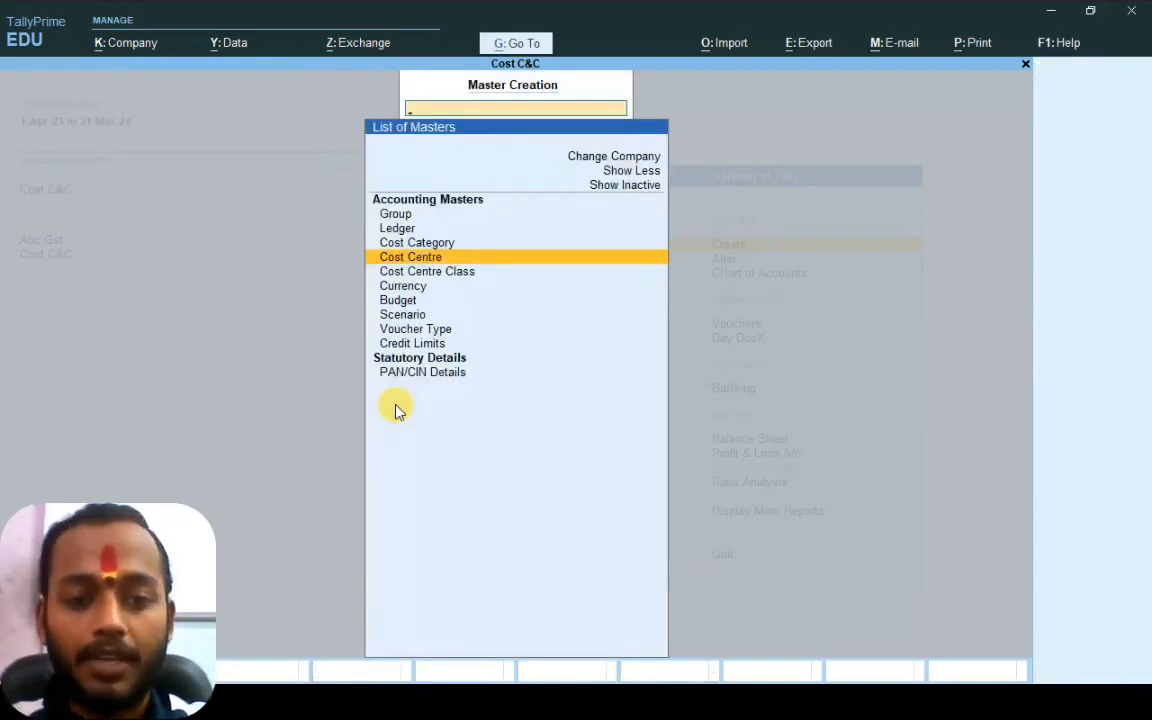
Open the cost categories available for alteration and review the categories created for the company
{"action": "key", "text": "Escape"}
{"action": "key", "text": "Down"}
{"action": "key", "text": "Return"}
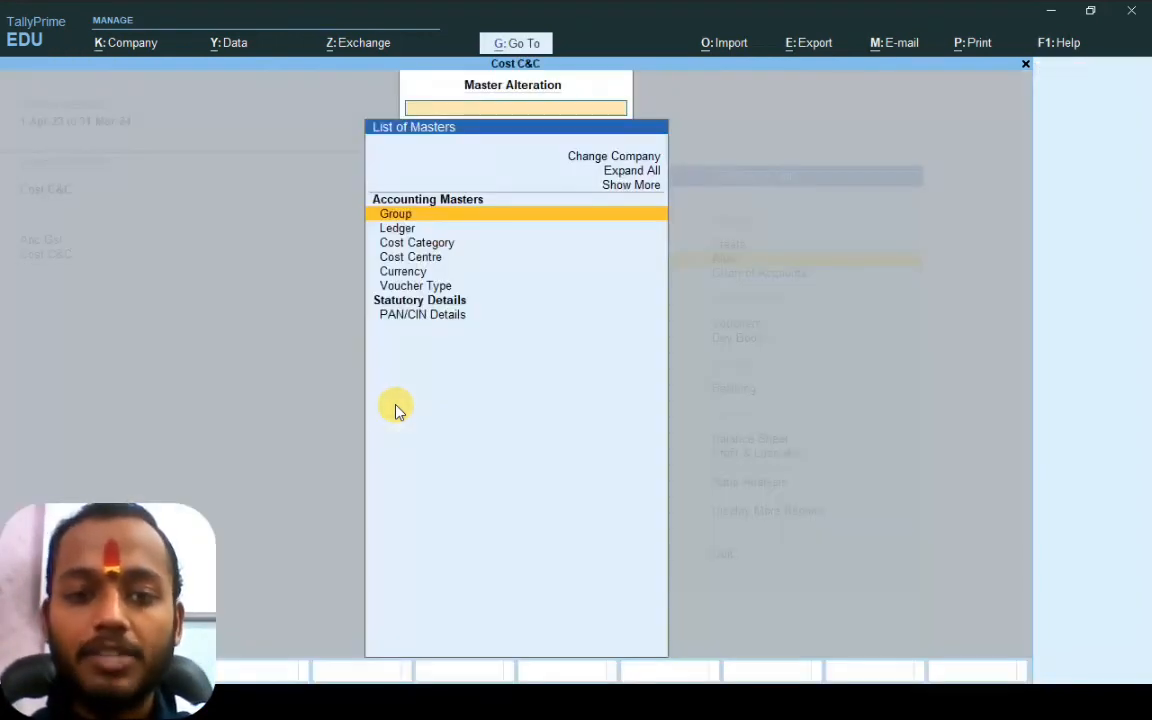
{"action": "key", "text": "Down"}
{"action": "key", "text": "Down"}
{"action": "key", "text": "Return"}
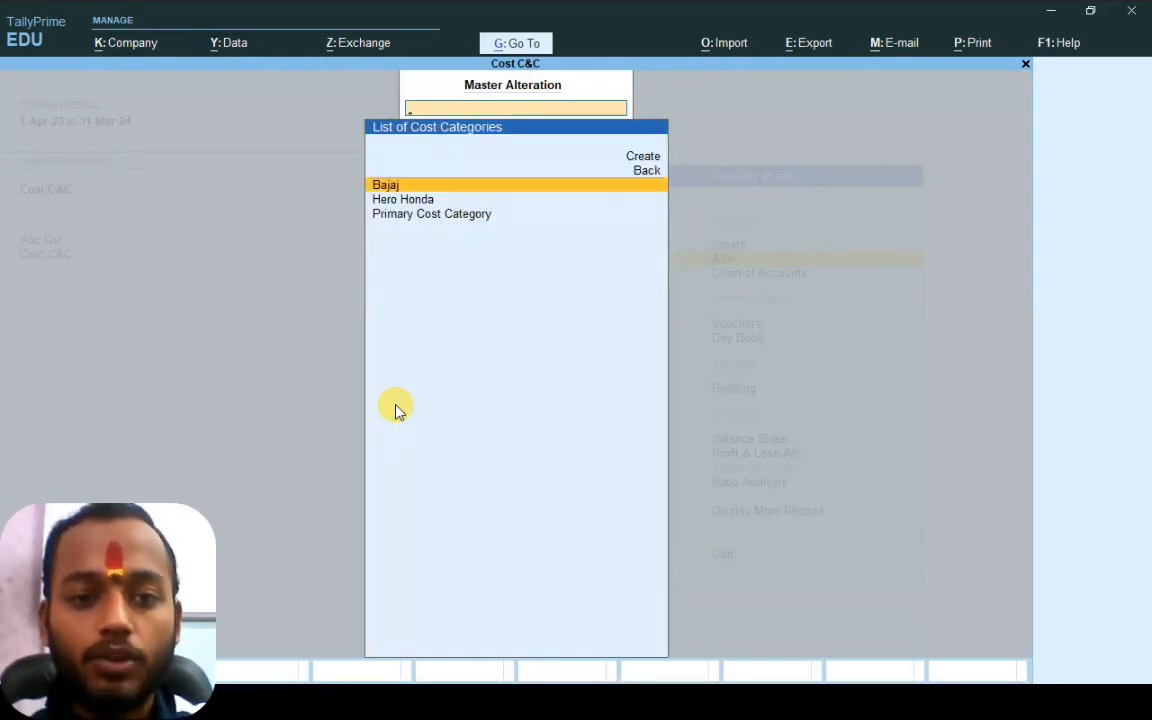
{"action": "key", "text": "Down"}
{"action": "key", "text": "Down"}
{"action": "key", "text": "Up"}
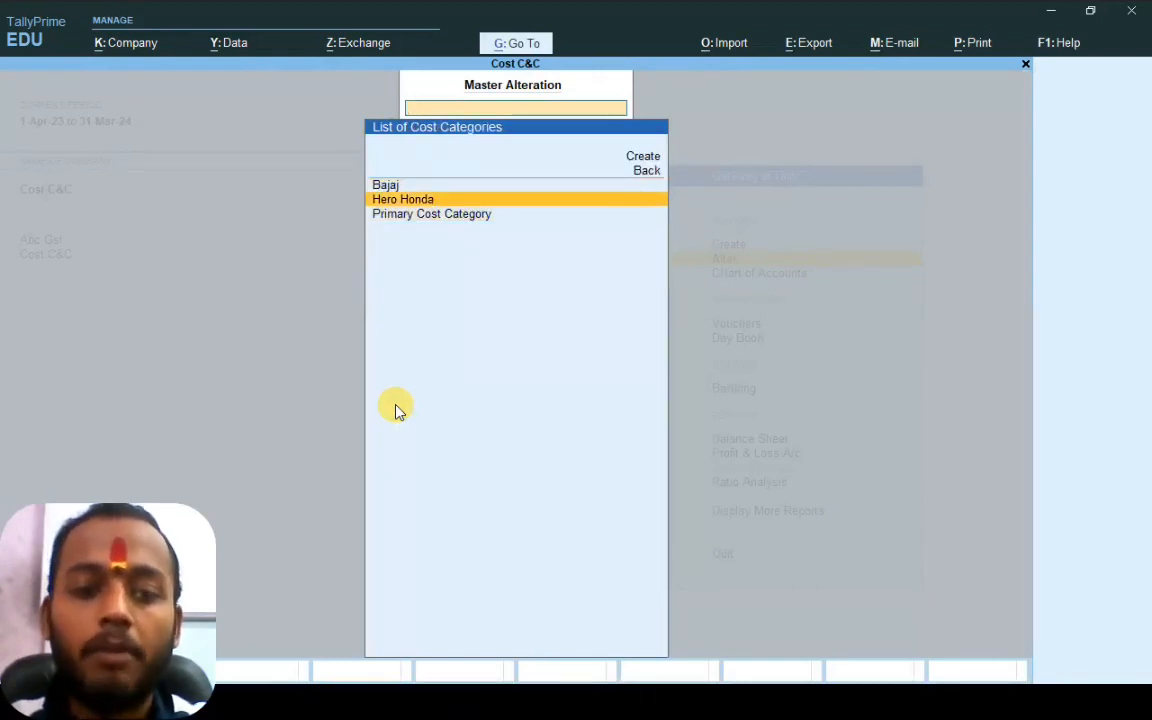
Review the existing cost centres and the category each belongs to, and return to Gateway of Tally
{"action": "key", "text": "Escape"}
{"action": "key", "text": "Down"}
{"action": "key", "text": "Return"}
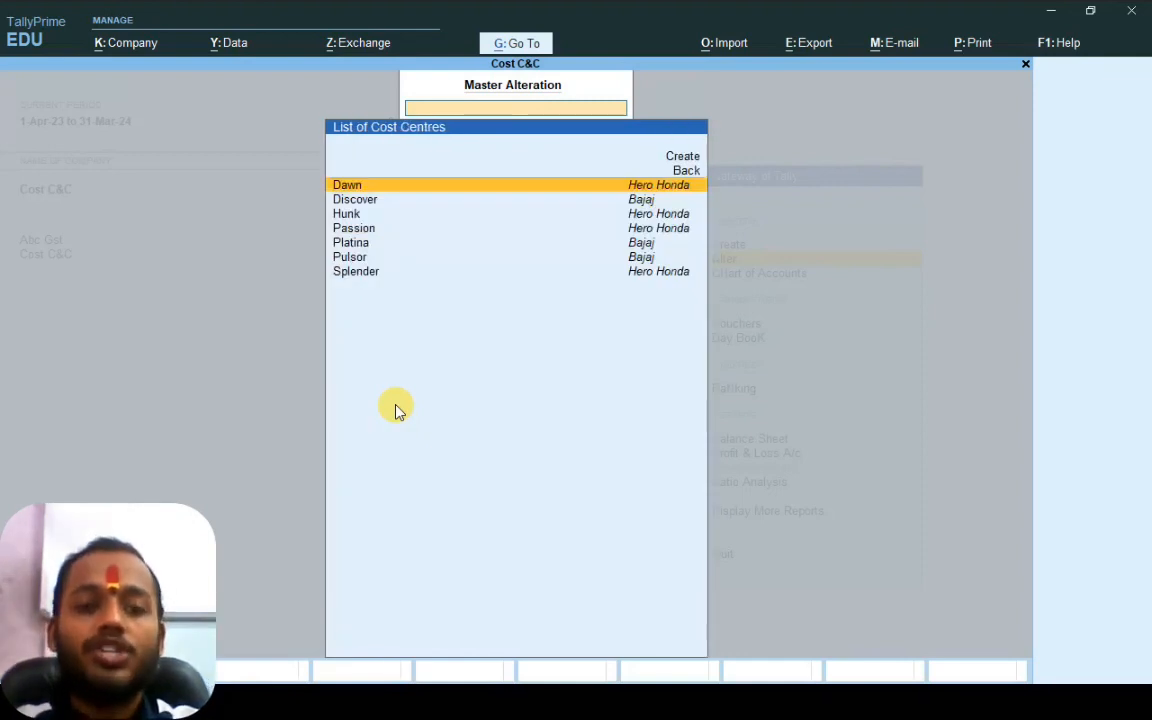
{"action": "key", "text": "Down"}
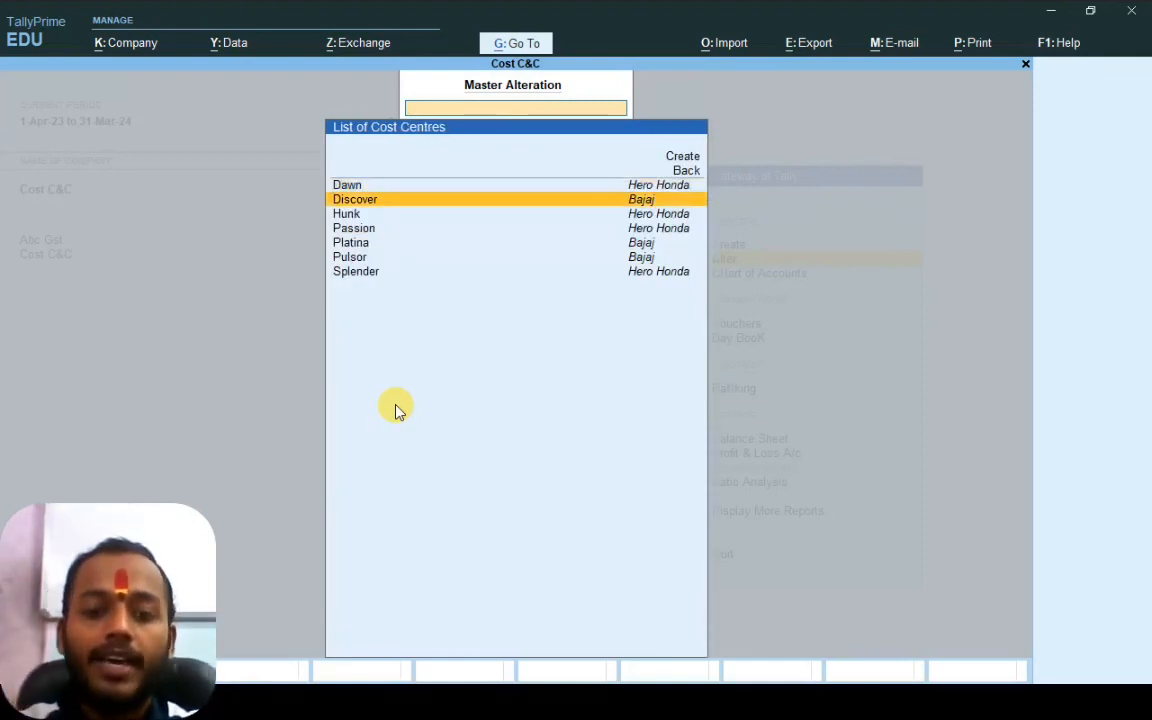
{"action": "key", "text": "Down"}
{"action": "key", "text": "Down"}
{"action": "key", "text": "Down"}
{"action": "key", "text": "Down"}
{"action": "key", "text": "Down"}
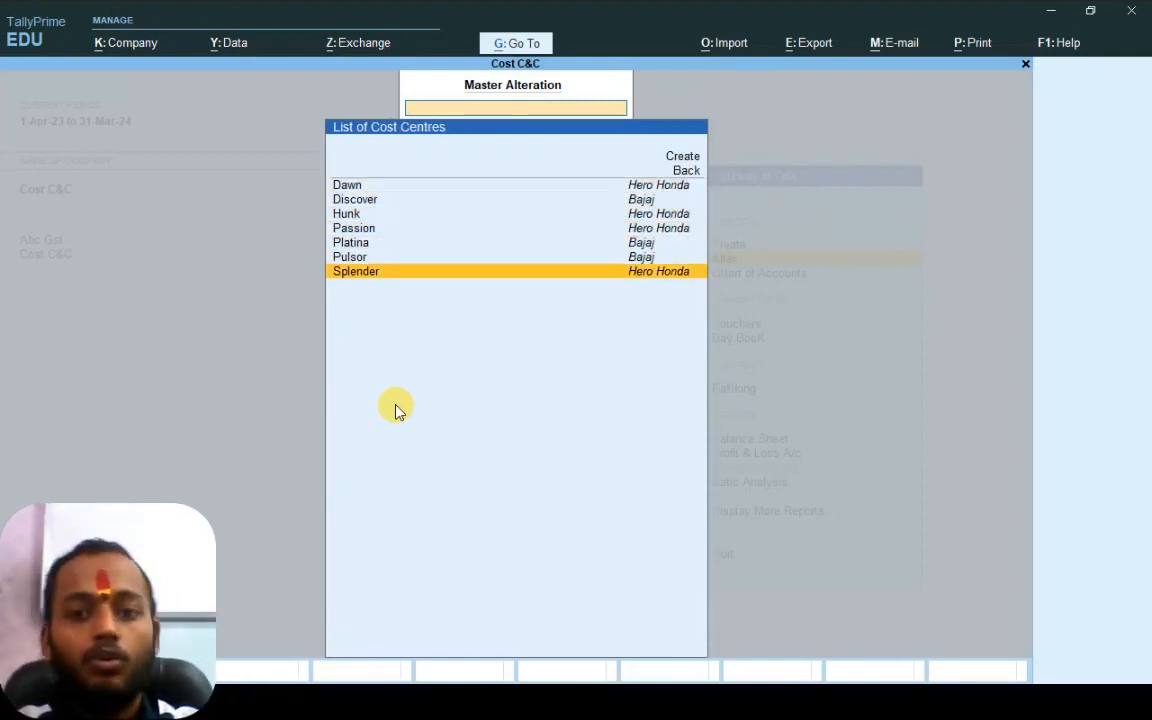
{"action": "key", "text": "Escape"}
{"action": "key", "text": "Escape"}
Check the transactions slide in the PowerPoint slide show and start a Receipt voucher in TallyPrime
{"action": "key", "text": "alt+Tab"}
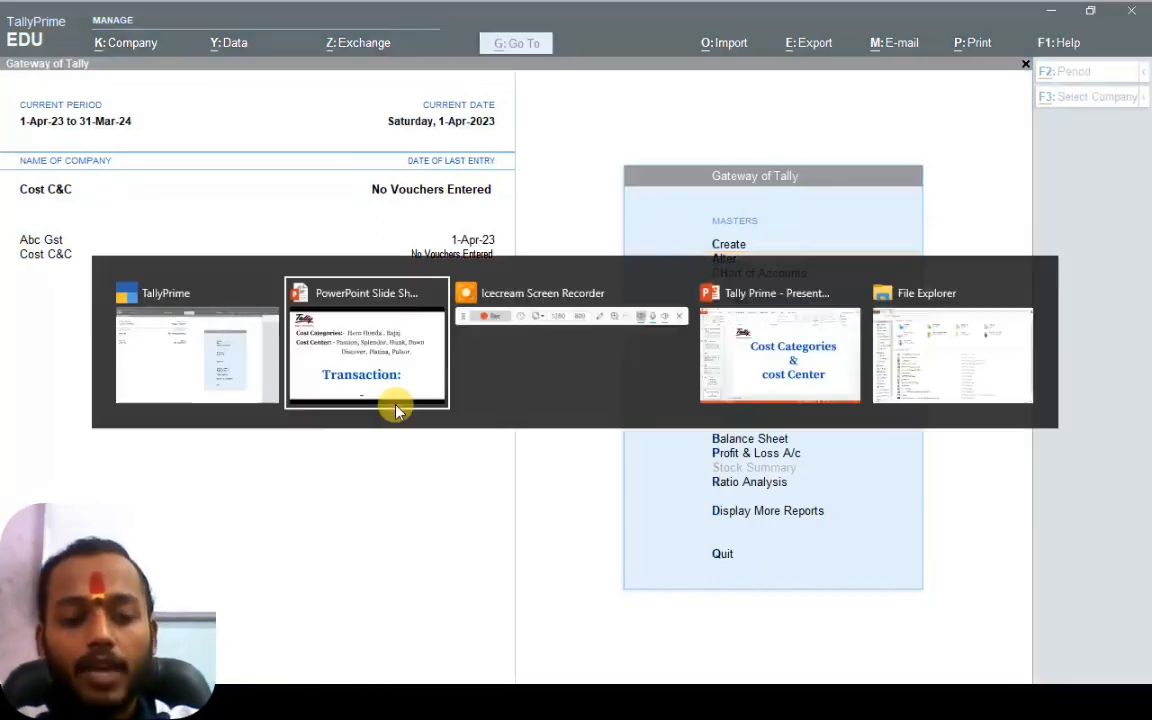
{"action": "left_click", "coordinate": [397, 410]}
{"action": "key", "text": "Right"}
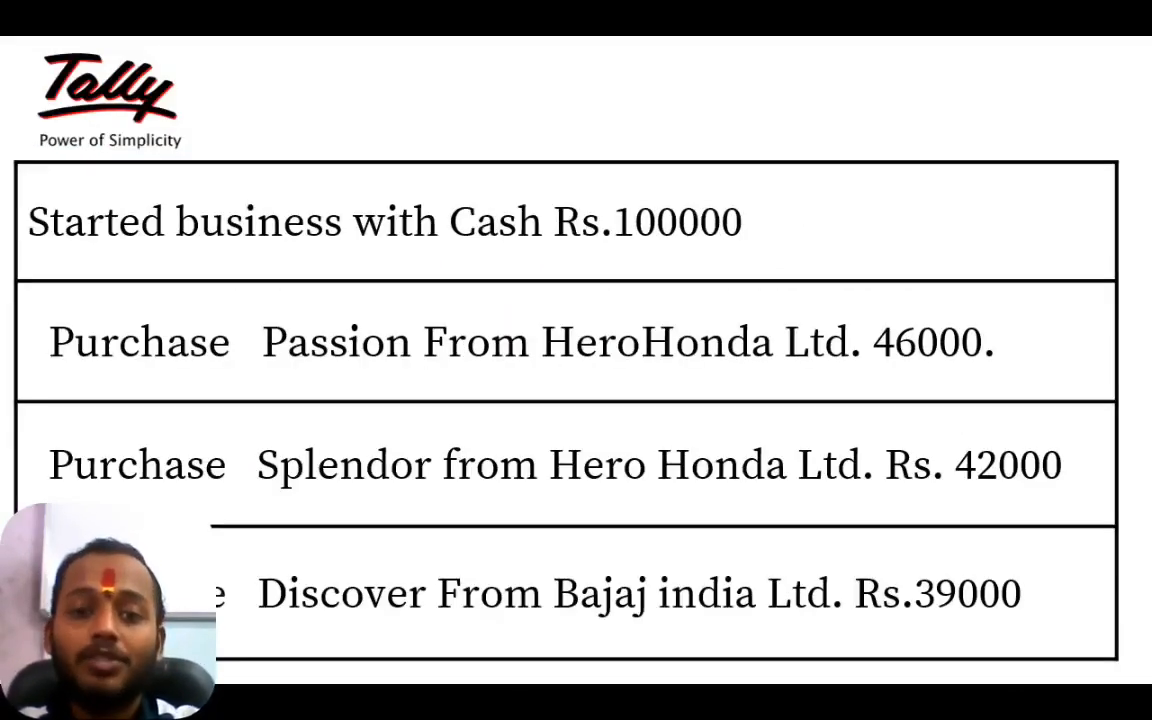
{"action": "key", "text": "alt+Tab"}
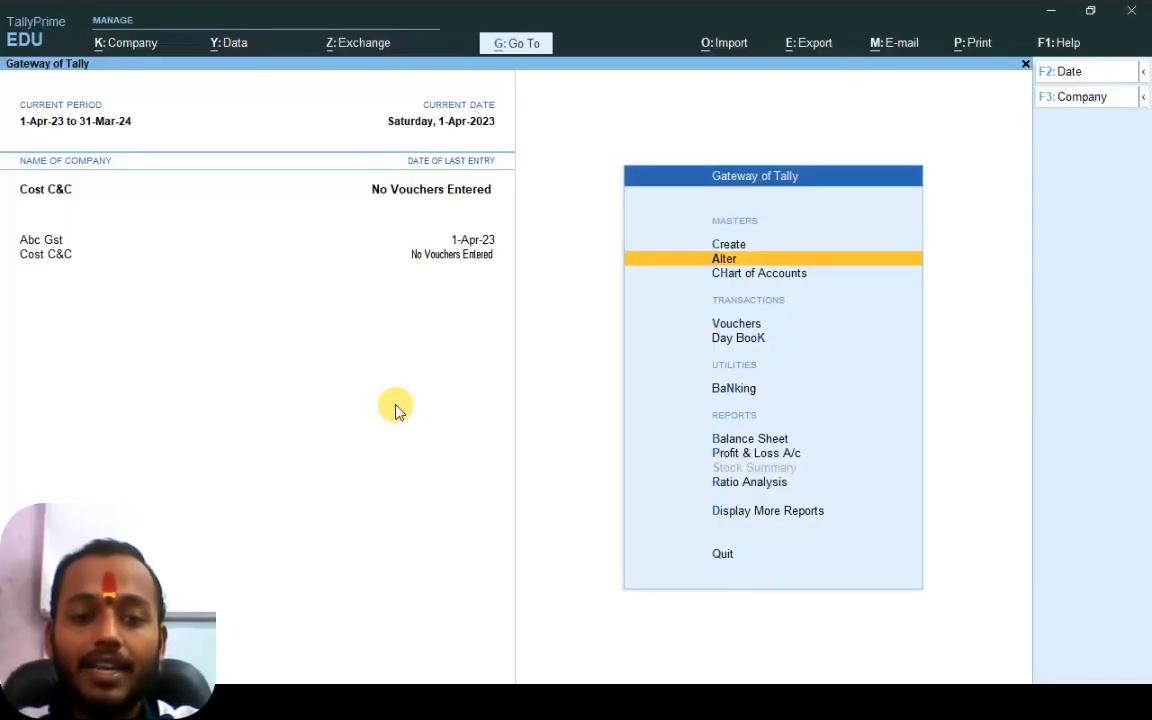
{"action": "key", "text": "Down"}
{"action": "key", "text": "Down"}
{"action": "key", "text": "Down"}
{"action": "key", "text": "Up"}
{"action": "key", "text": "Return"}
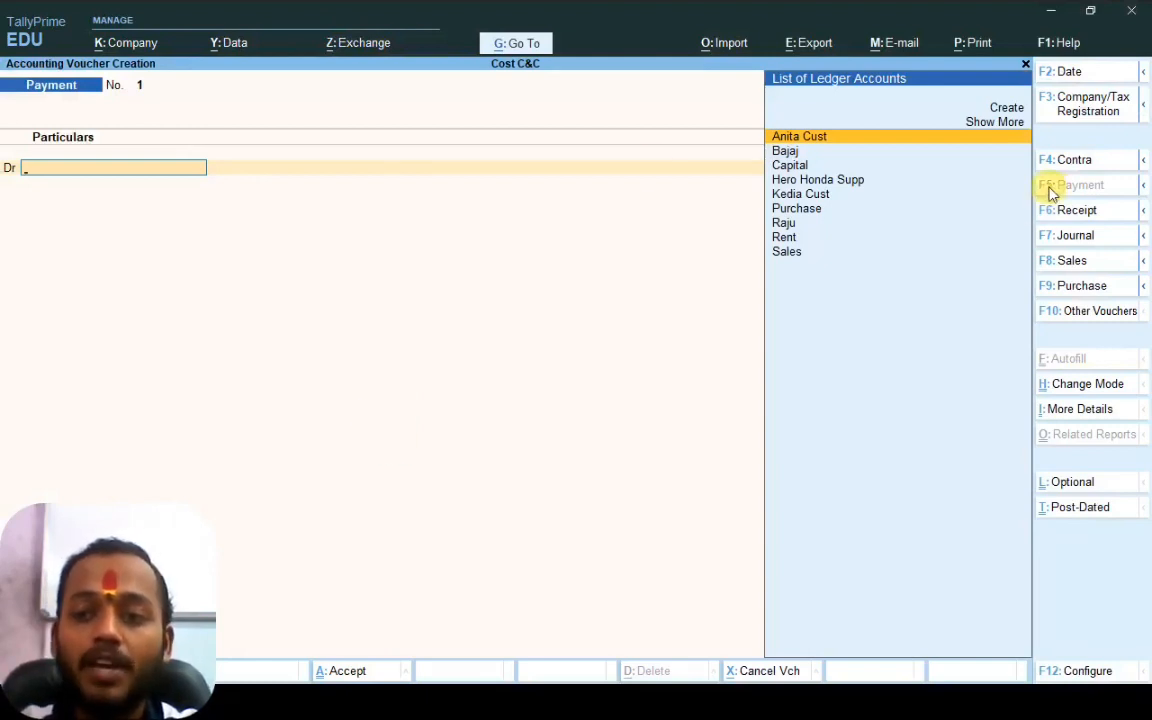
{"action": "left_click", "coordinate": [1093, 215]}
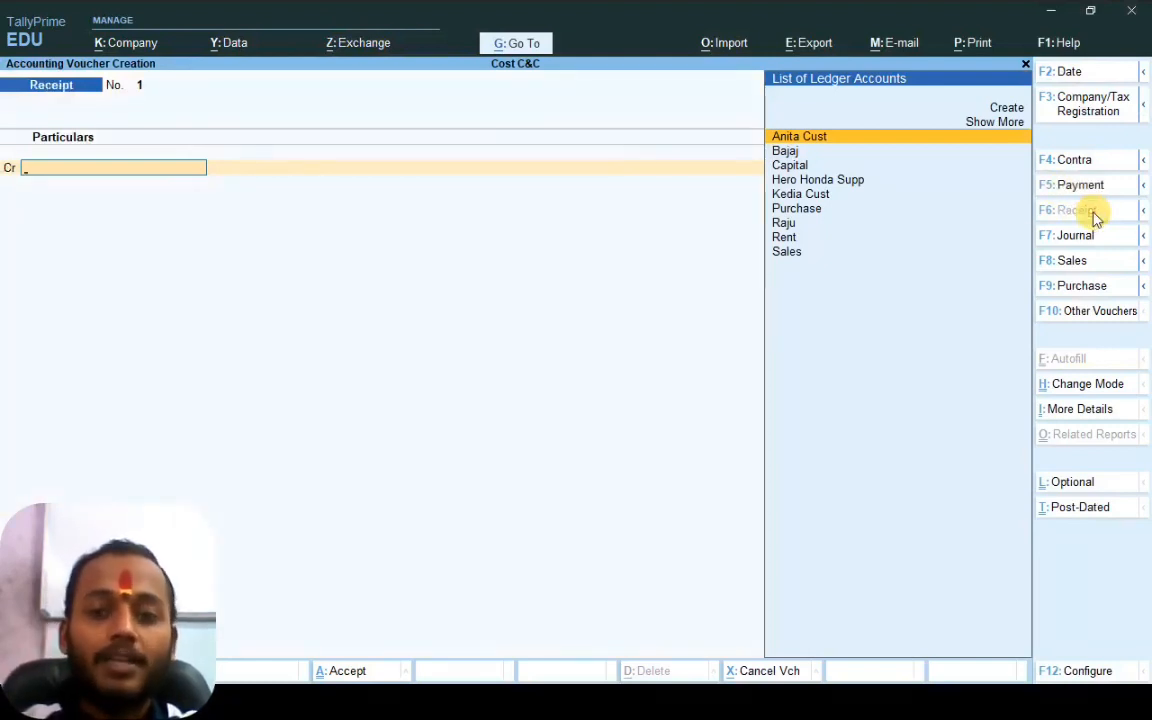
Credit Capital with 100000, debit Cash for the same amount, and save the receipt voucher without narration
{"action": "key", "text": "Down"}
{"action": "key", "text": "Down"}
{"action": "key", "text": "Return"}
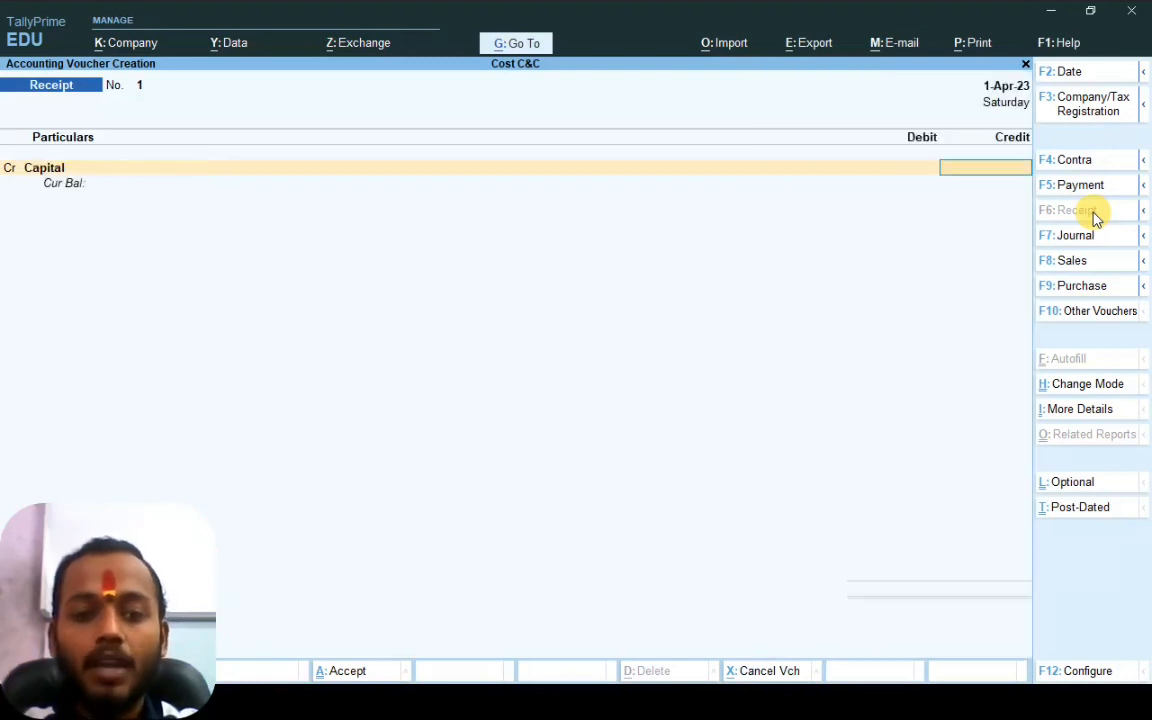
{"action": "type", "text": "100000"}
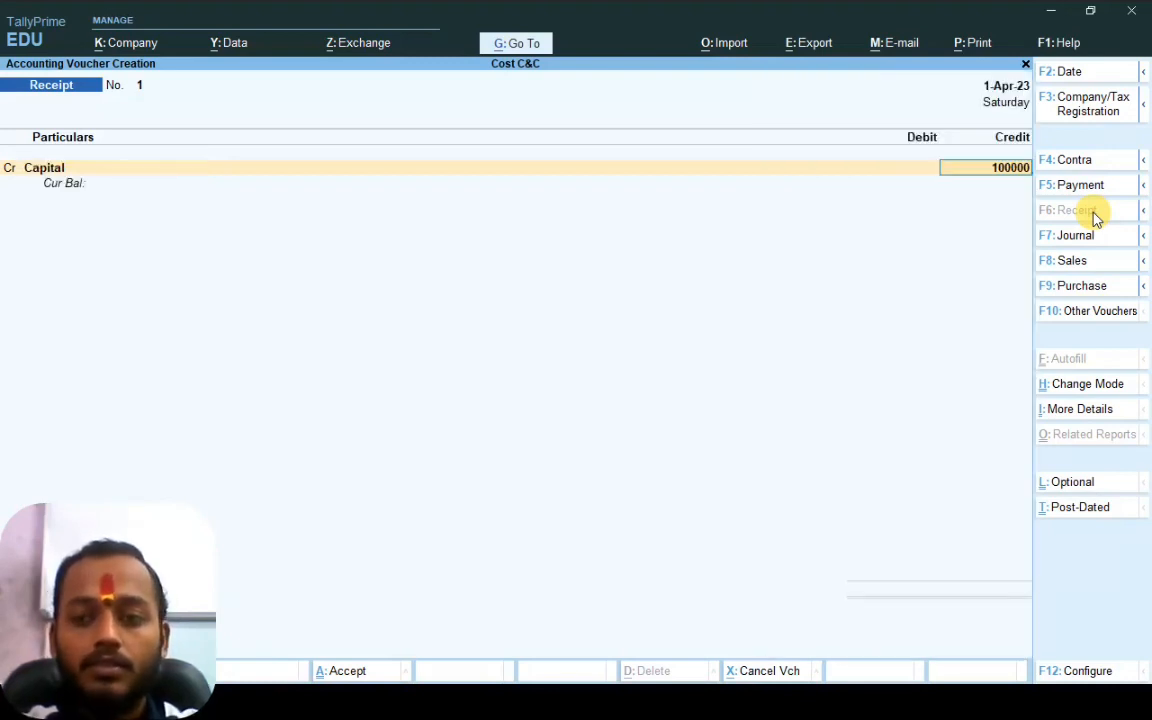
{"action": "key", "text": "Return"}
{"action": "key", "text": "Down"}
{"action": "key", "text": "Down"}
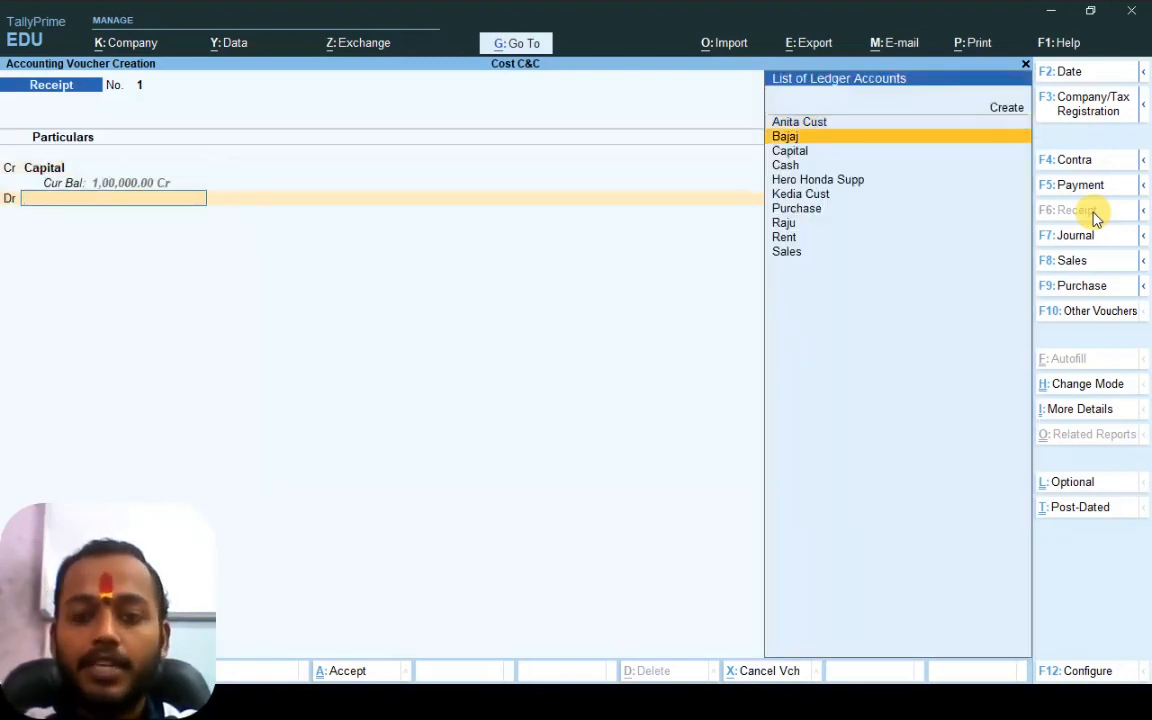
{"action": "key", "text": "Down"}
{"action": "key", "text": "Return"}
{"action": "key", "text": "Return"}
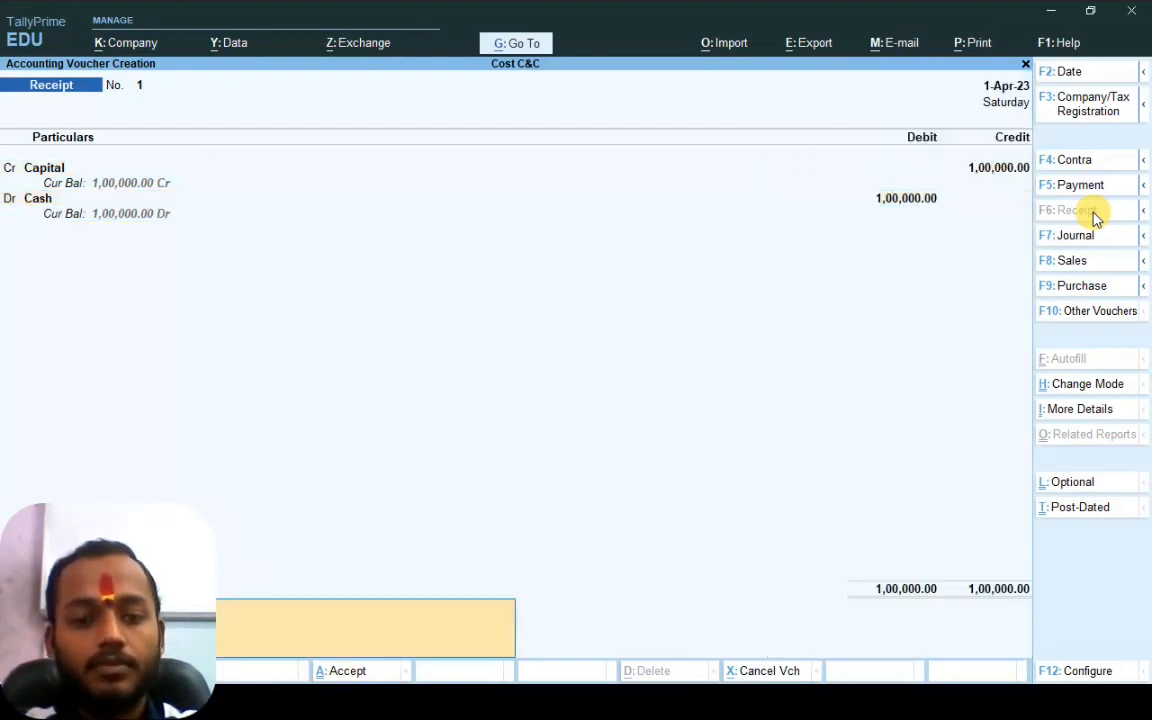
{"action": "key", "text": "Return"}
{"action": "key", "text": "Return"}
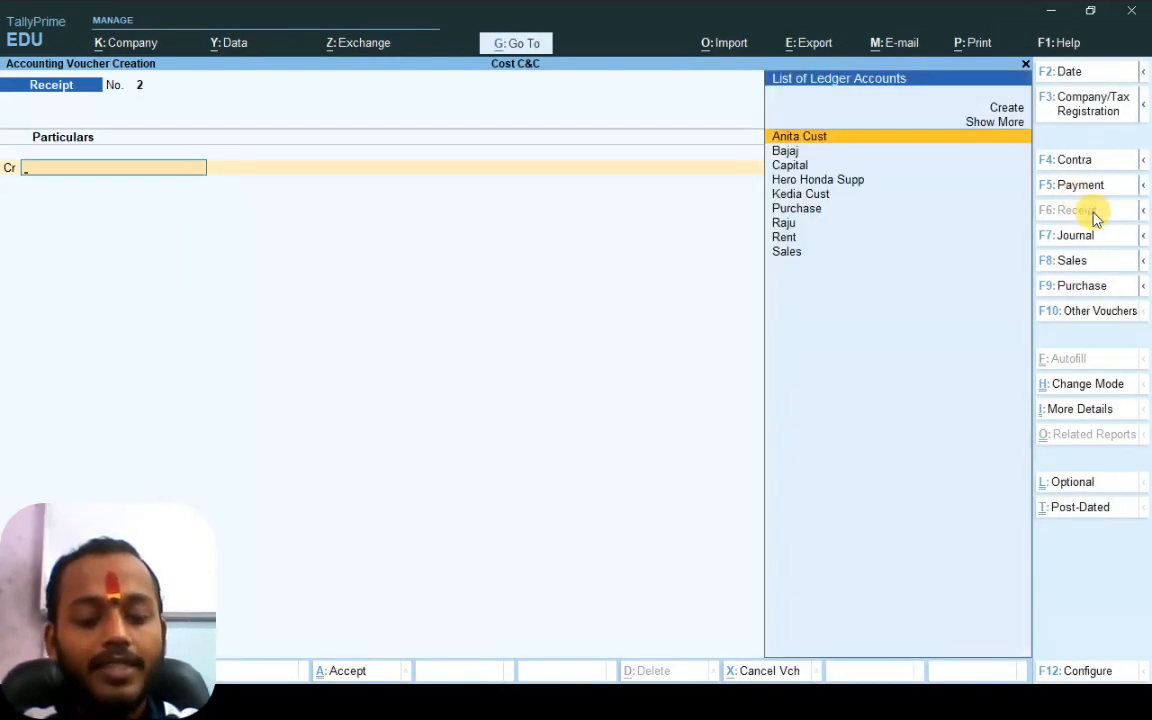
Check the slide for the Passion purchase and start a Purchase voucher in As Voucher mode, leaving the supplier invoice details blank
{"action": "key", "text": "alt+Tab"}
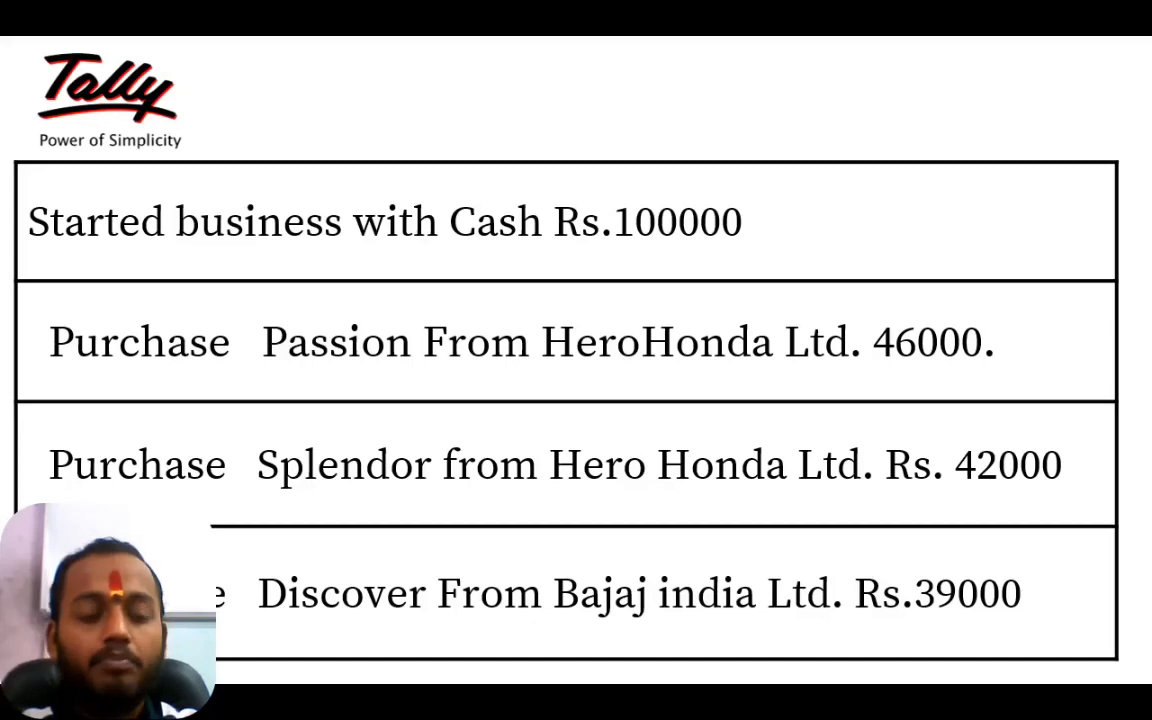
{"action": "key", "text": "alt+Tab"}
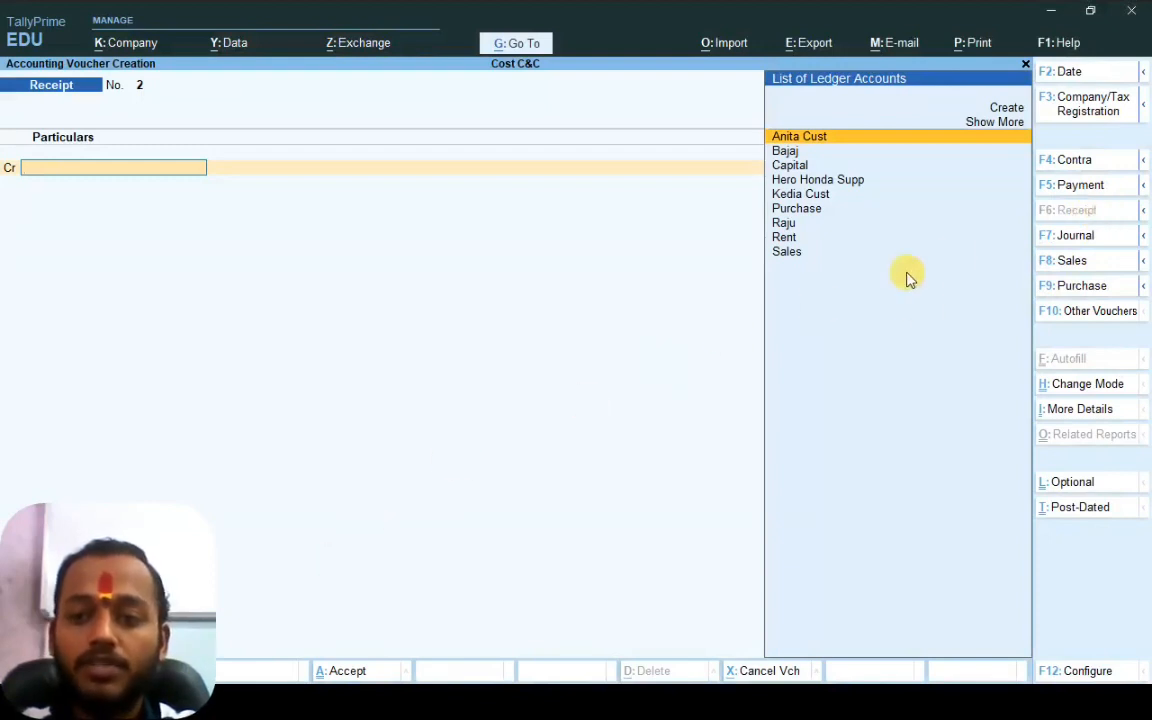
{"action": "left_click", "coordinate": [1076, 286]}
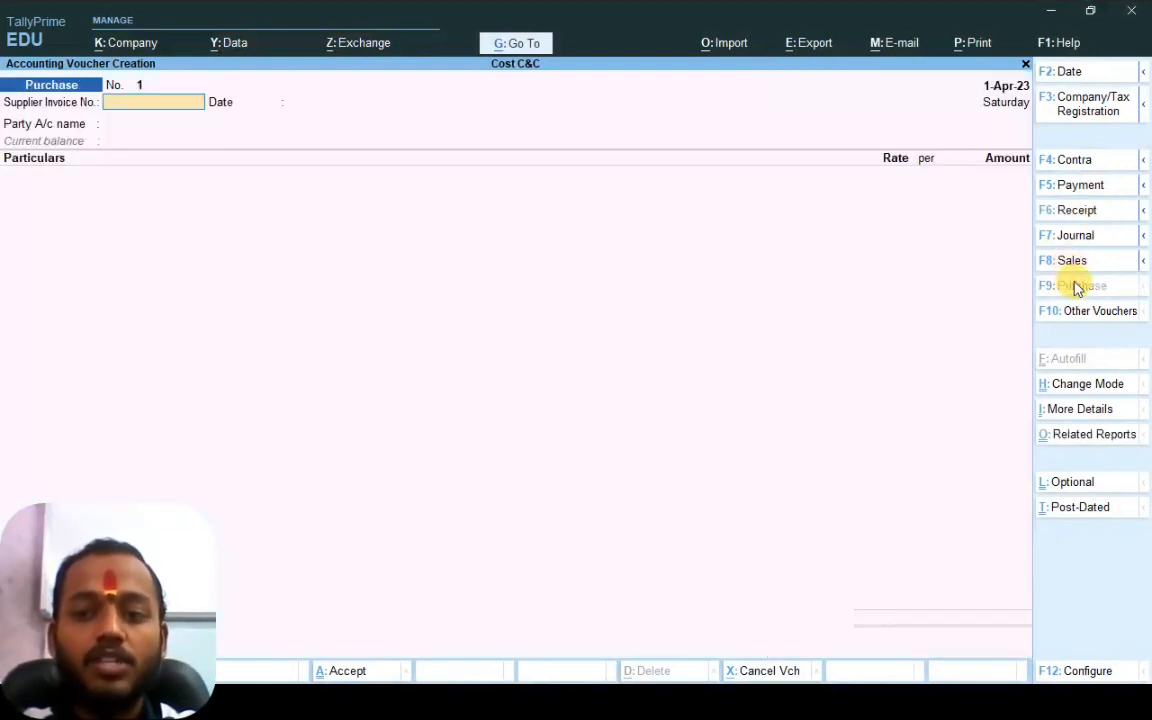
{"action": "key", "text": "ctrl"}
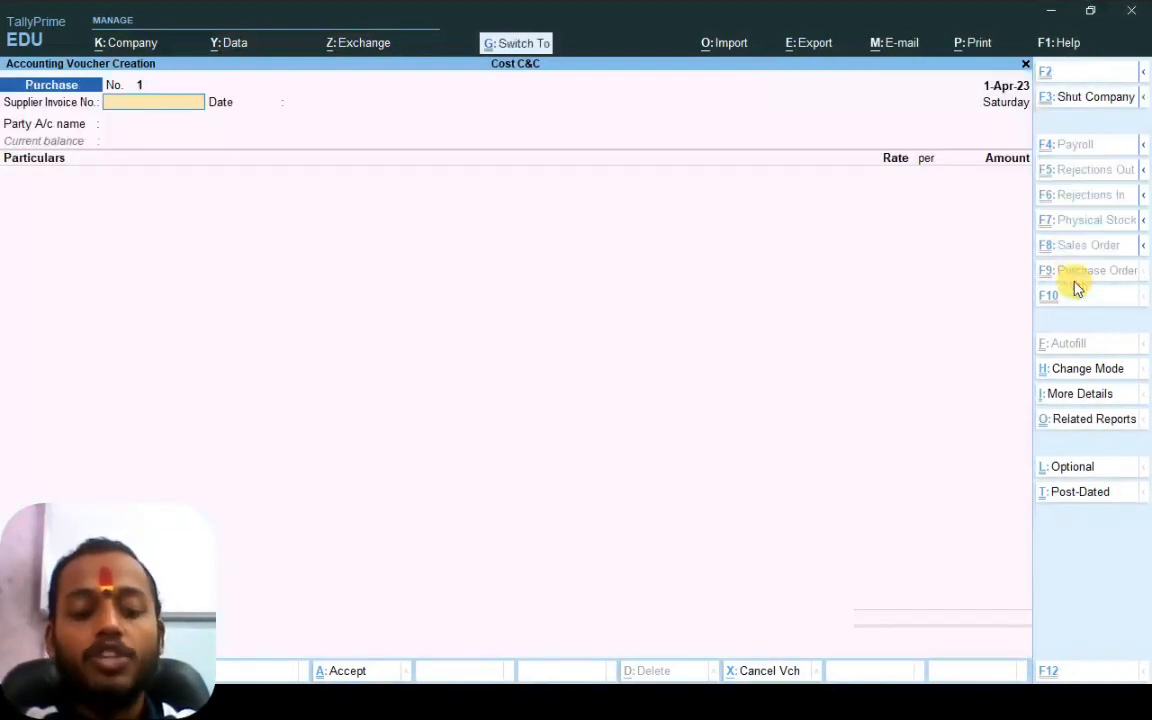
{"action": "key", "text": "ctrl+h"}
{"action": "key", "text": "Down"}
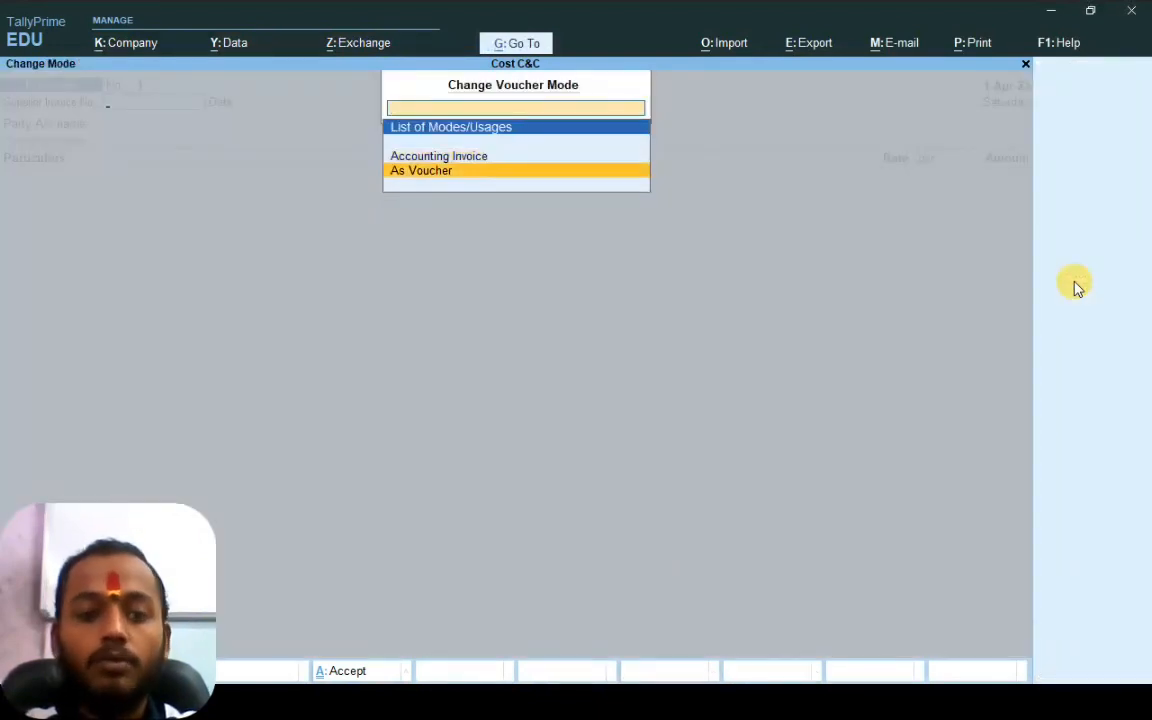
{"action": "key", "text": "Return"}
{"action": "key", "text": "Return"}
{"action": "key", "text": "Return"}
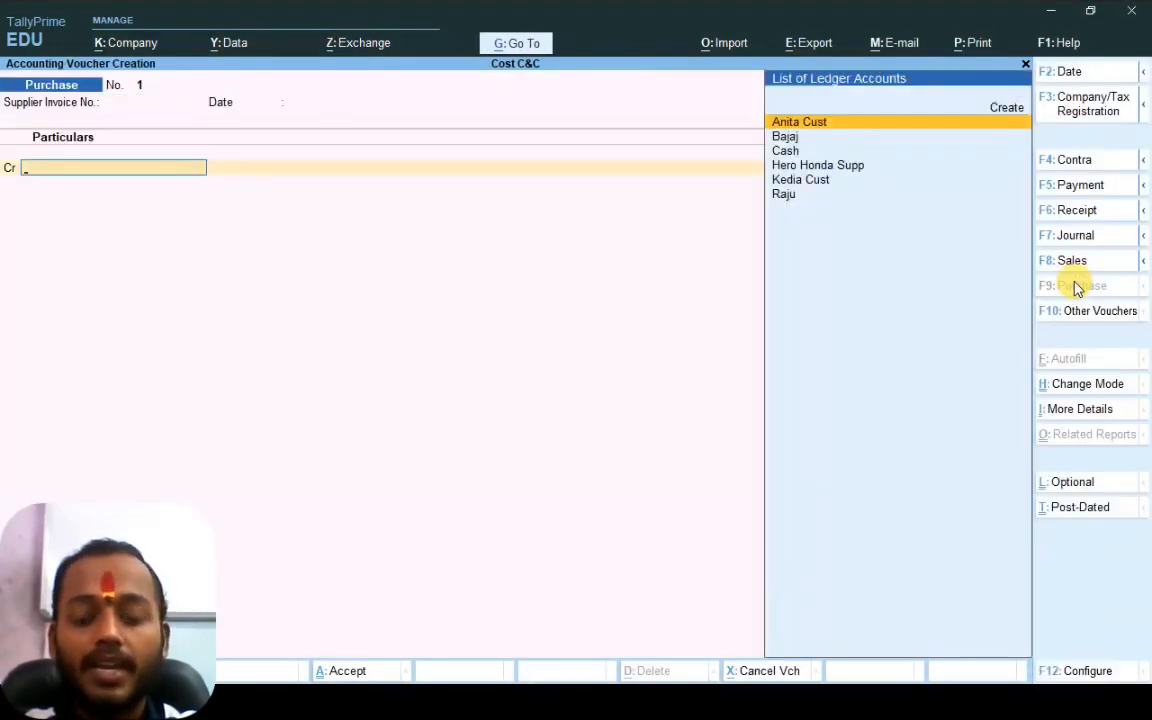
Credit Hero Honda Supp with 46000, leaving the receipt and party details at their defaults, and debit the Purchase ledger
{"action": "key", "text": "Down"}
{"action": "key", "text": "Down"}
{"action": "key", "text": "Down"}
{"action": "key", "text": "Return"}
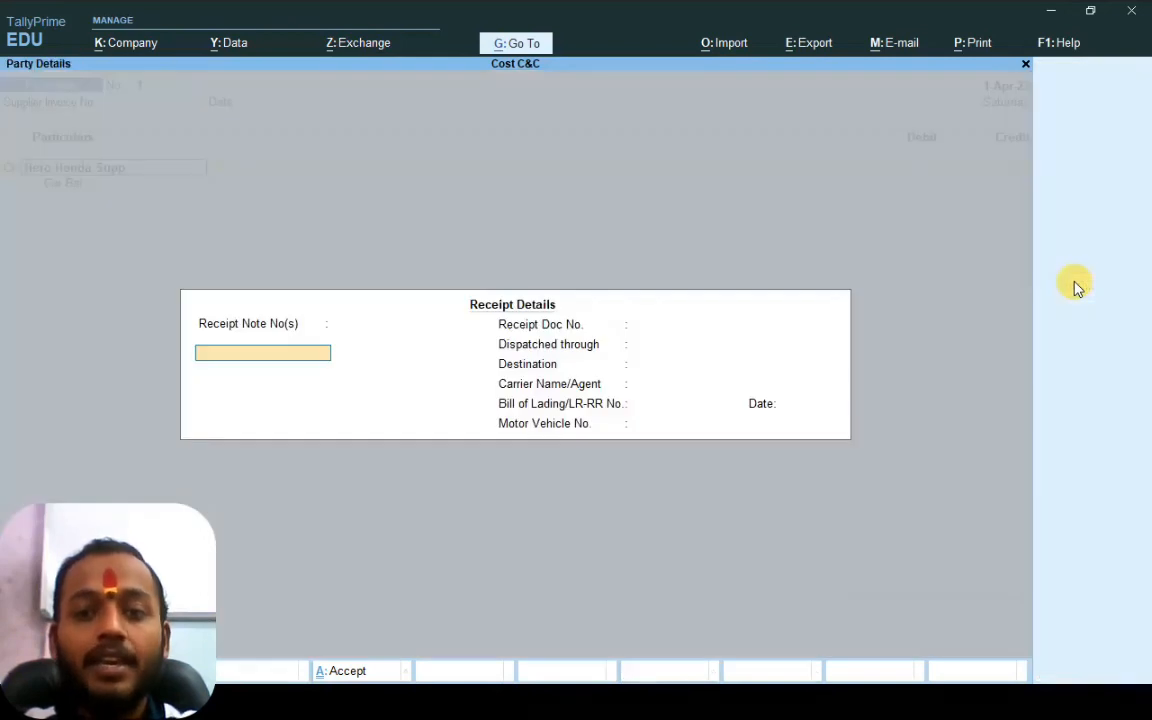
{"action": "key", "text": "Return"}
{"action": "key", "text": "ctrl+a"}
{"action": "key", "text": "ctrl+a"}
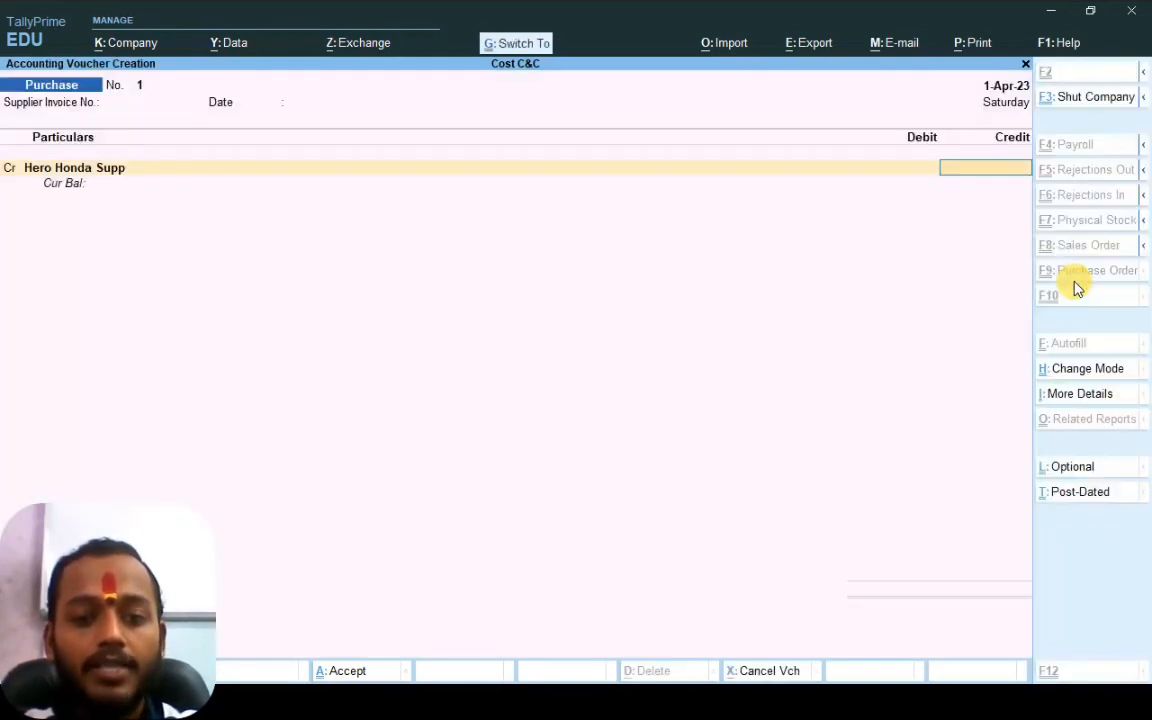
{"action": "type", "text": "46"}
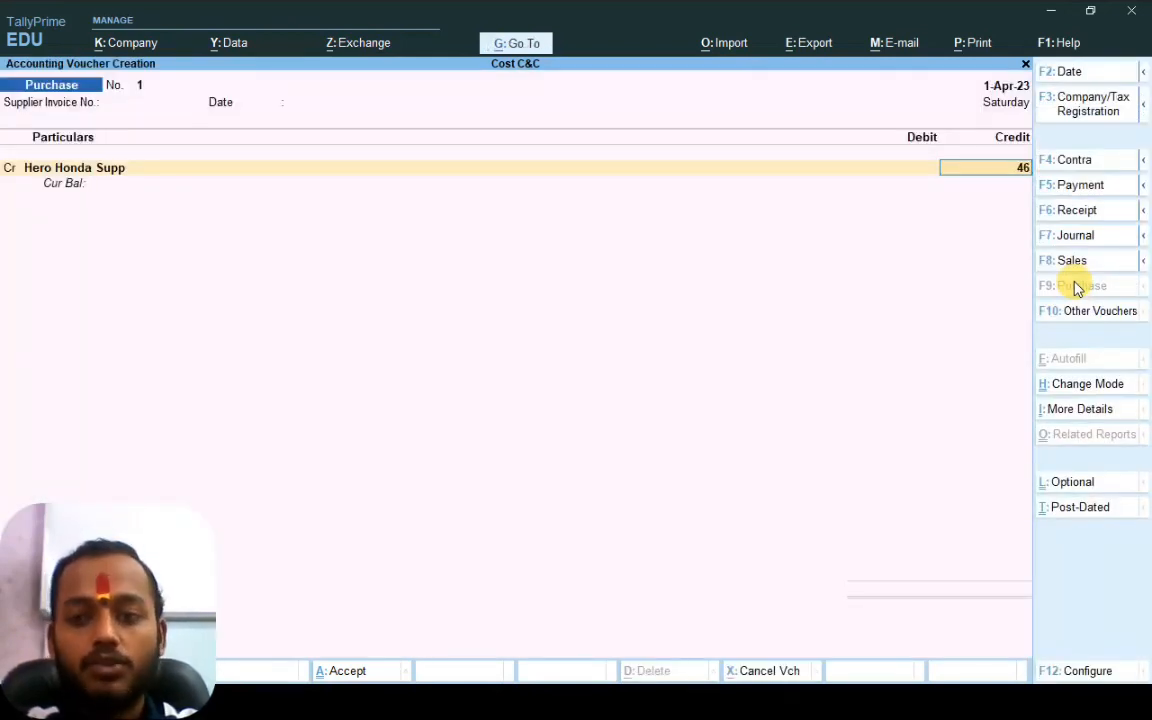
{"action": "type", "text": "000"}
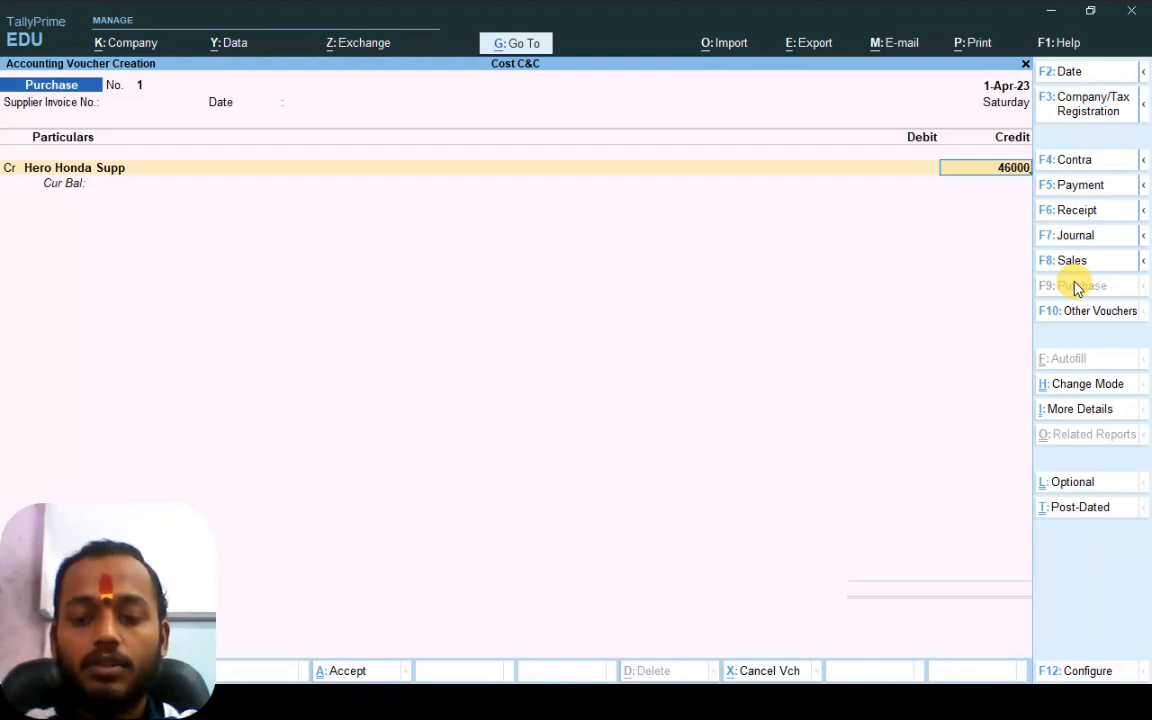
{"action": "key", "text": "Return"}
{"action": "key", "text": "Return"}
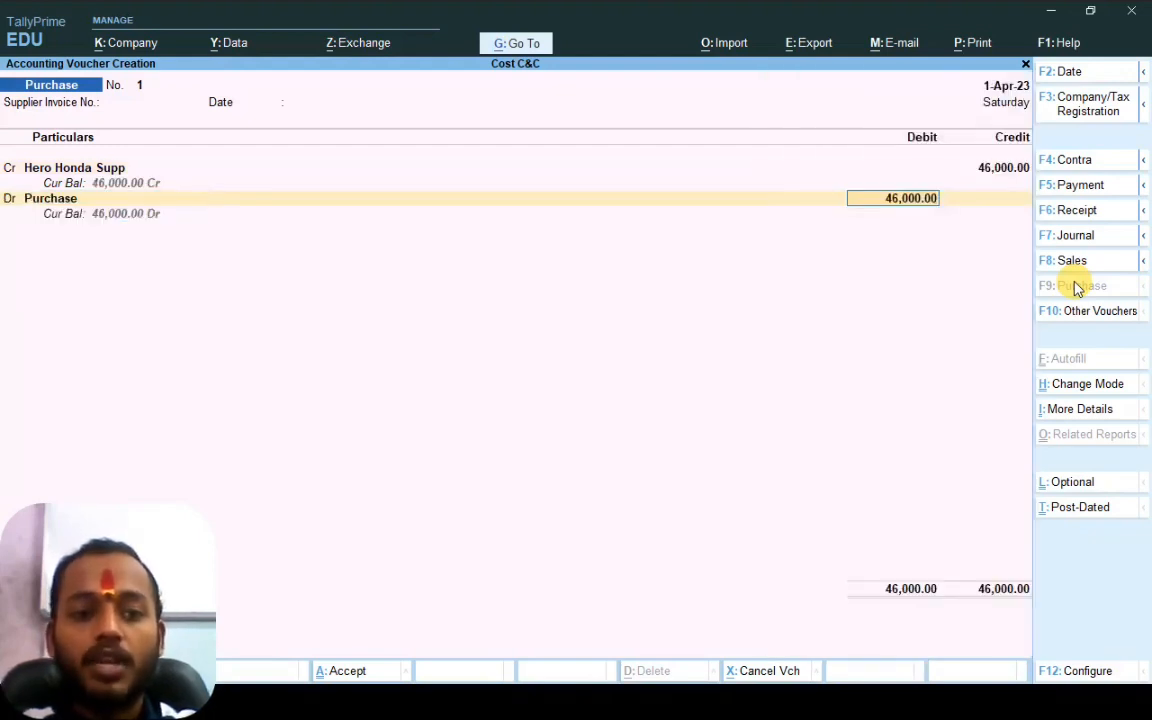
Allocate the 46,000 purchase to the Passion cost centre under the Hero Honda category and save the voucher
{"action": "key", "text": "Return"}
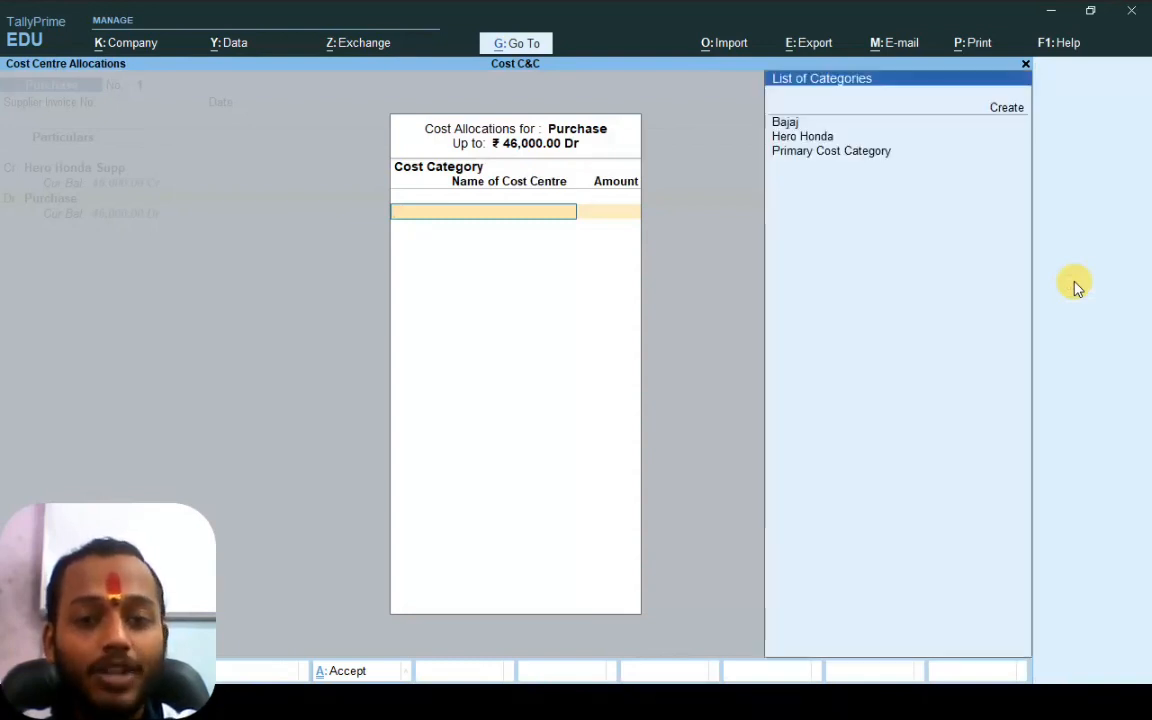
{"action": "key", "text": "Down"}
{"action": "key", "text": "Down"}
{"action": "key", "text": "Return"}
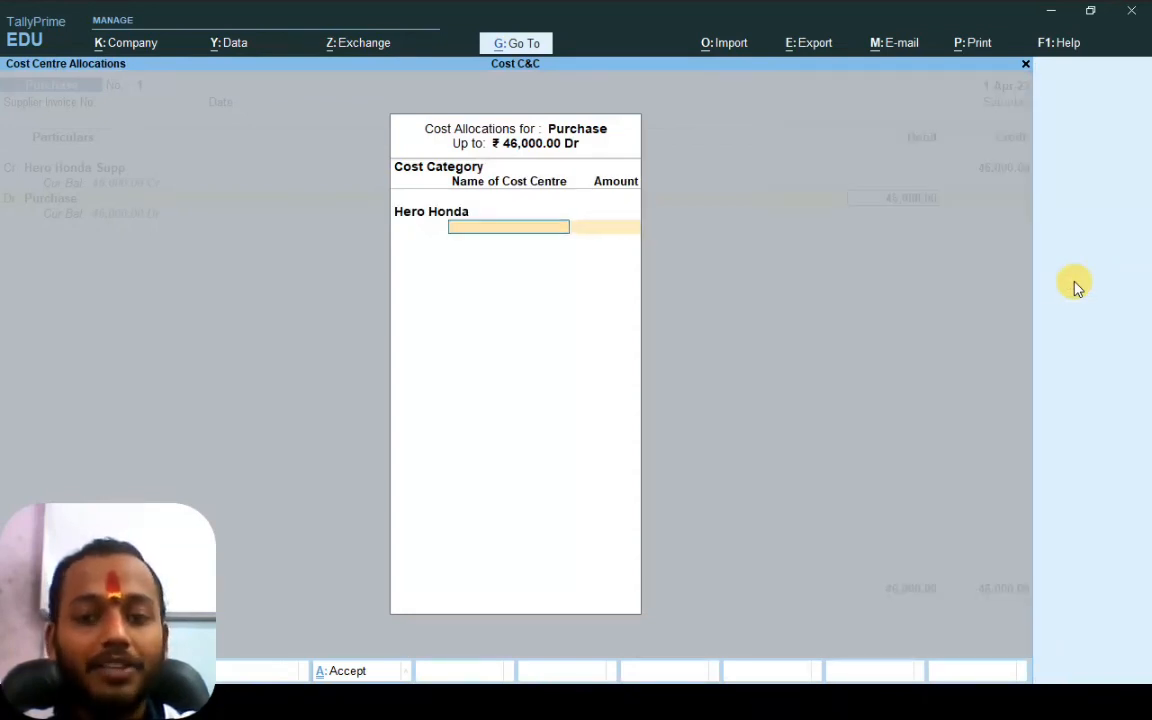
{"action": "key", "text": "Down"}
{"action": "key", "text": "Down"}
{"action": "key", "text": "Down"}
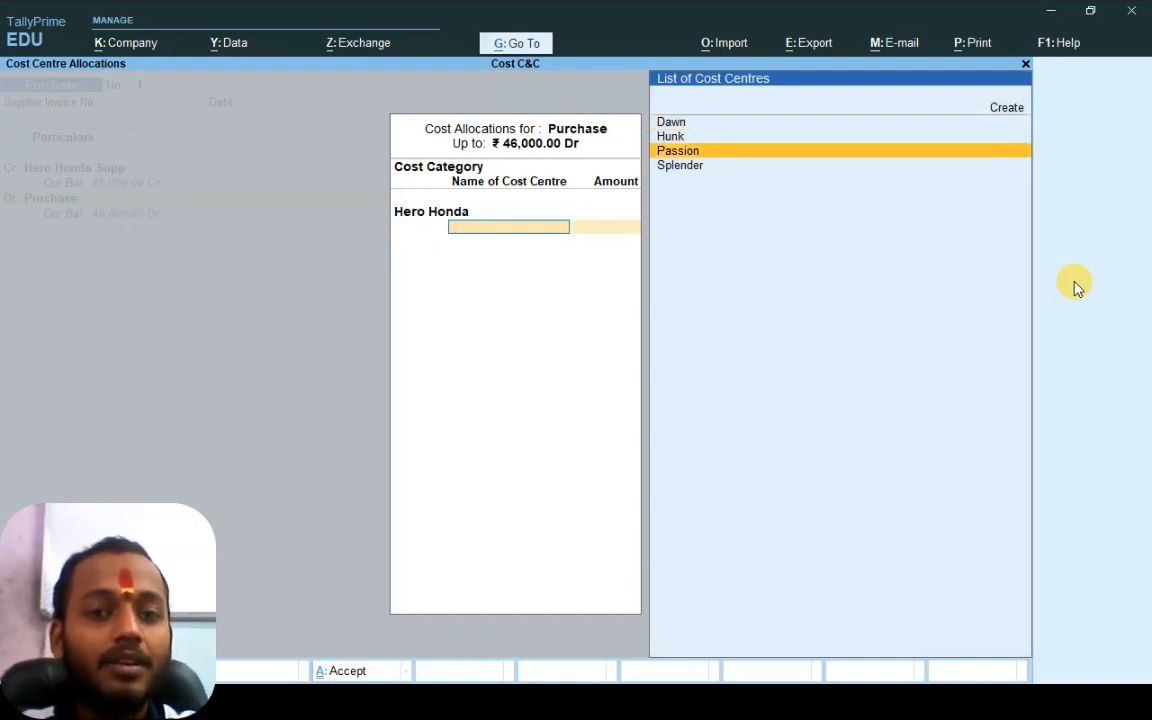
{"action": "key", "text": "Return"}
{"action": "key", "text": "Return"}
{"action": "key", "text": "Return"}
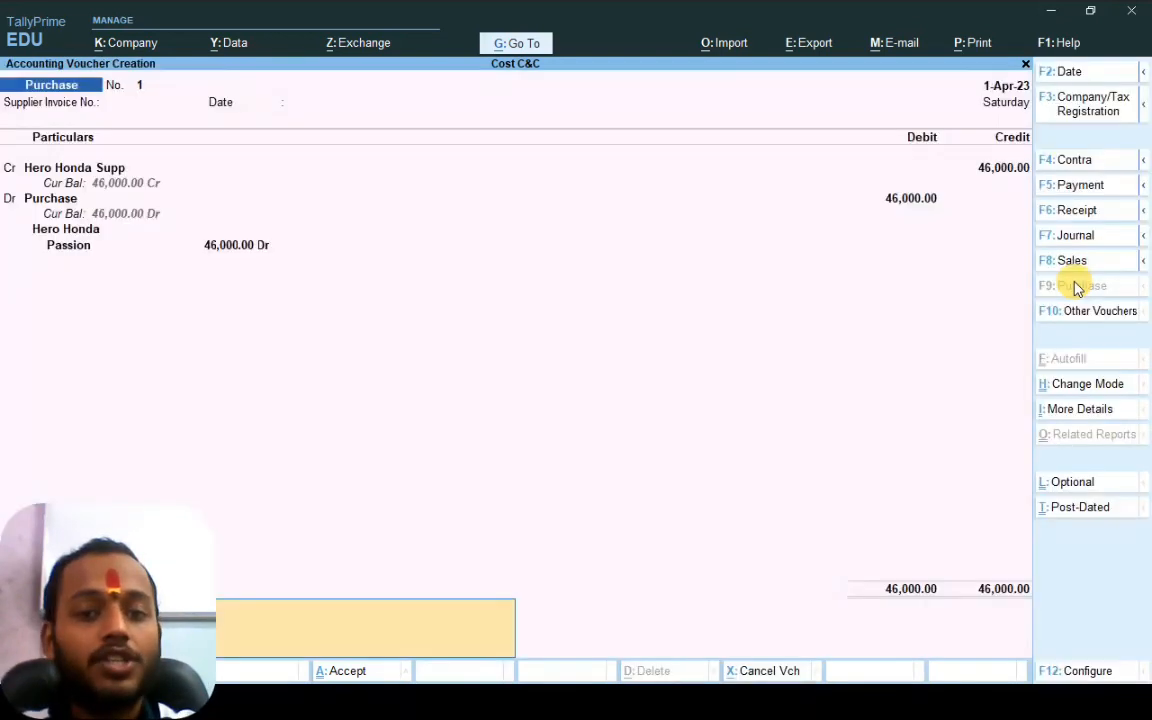
{"action": "key", "text": "Return"}
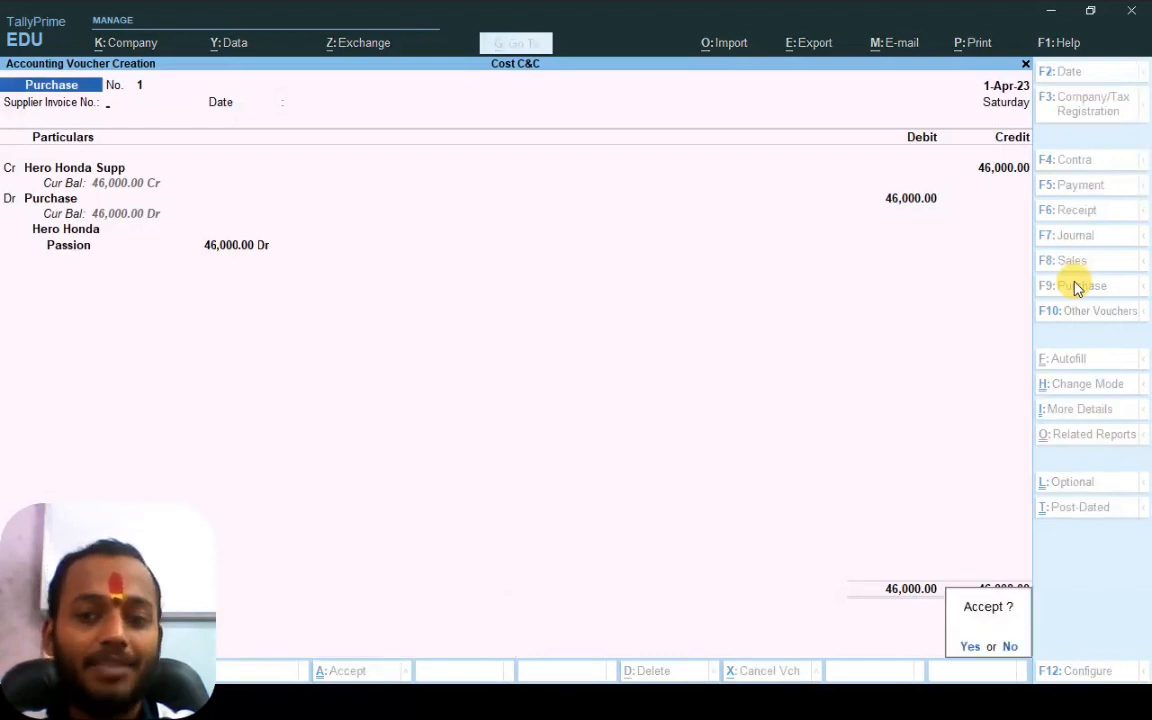
{"action": "key", "text": "Return"}
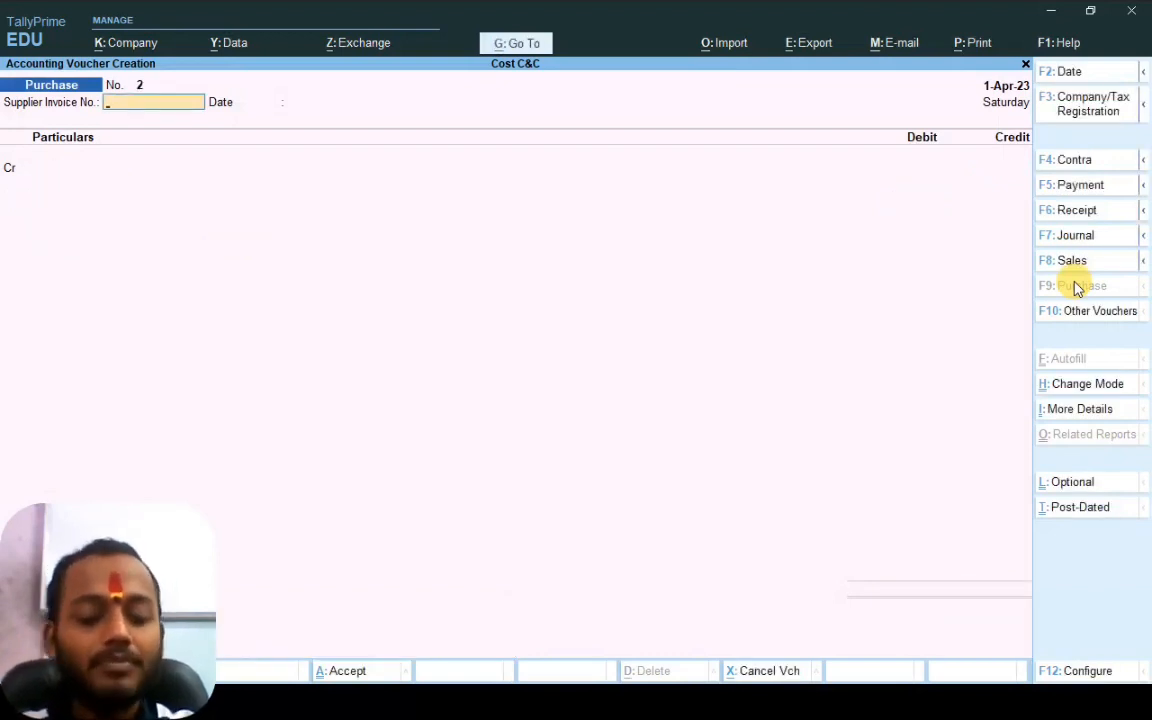
Check the slide for the Splendor purchase and credit Hero Honda Supp in purchase voucher 2, leaving invoice, receipt and party details at their defaults
{"action": "key", "text": "alt+Tab"}
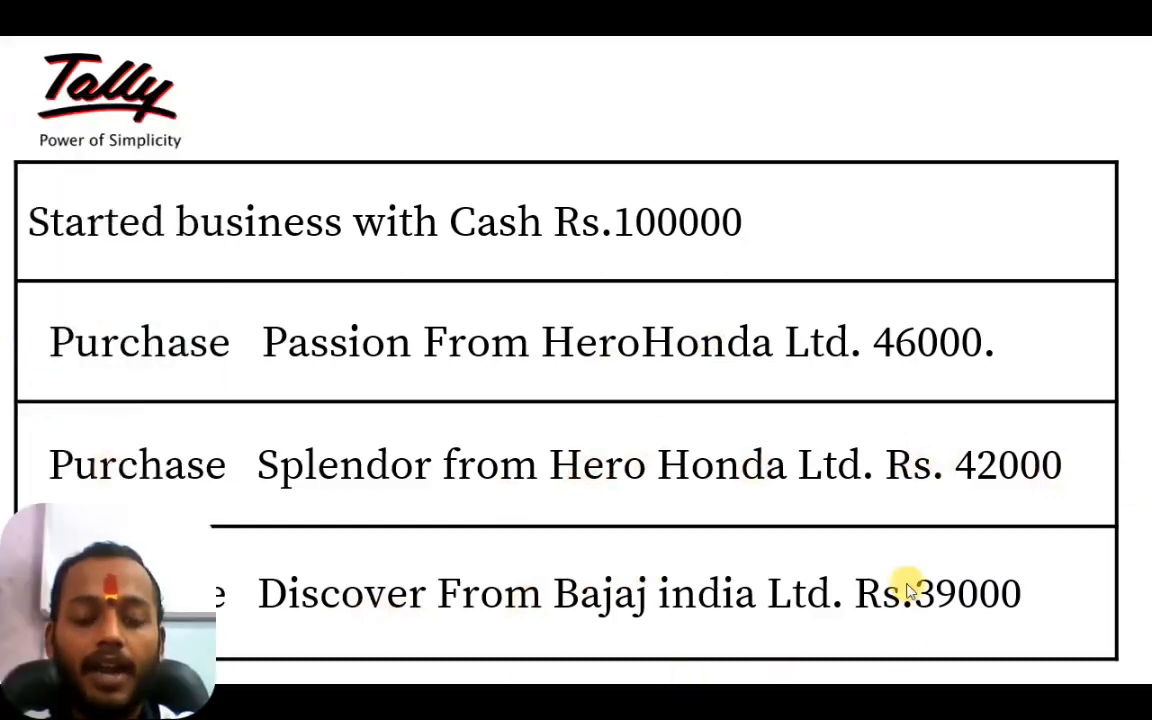
{"action": "key", "text": "alt+Tab"}
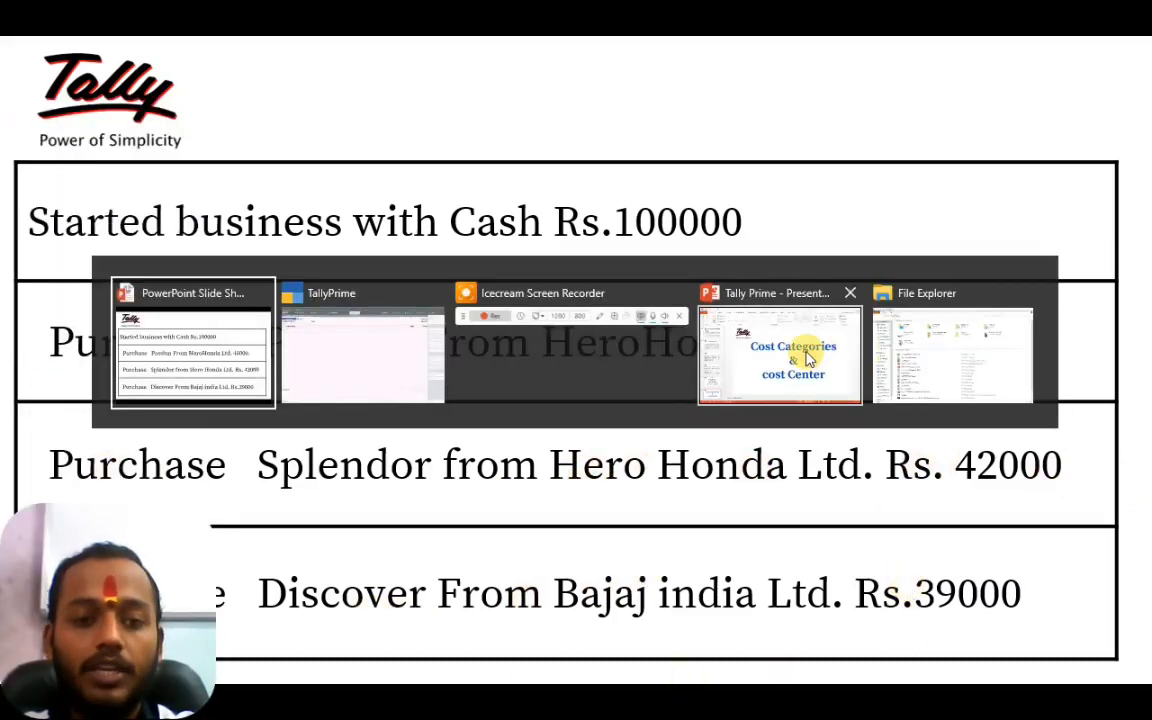
{"action": "left_click", "coordinate": [363, 380]}
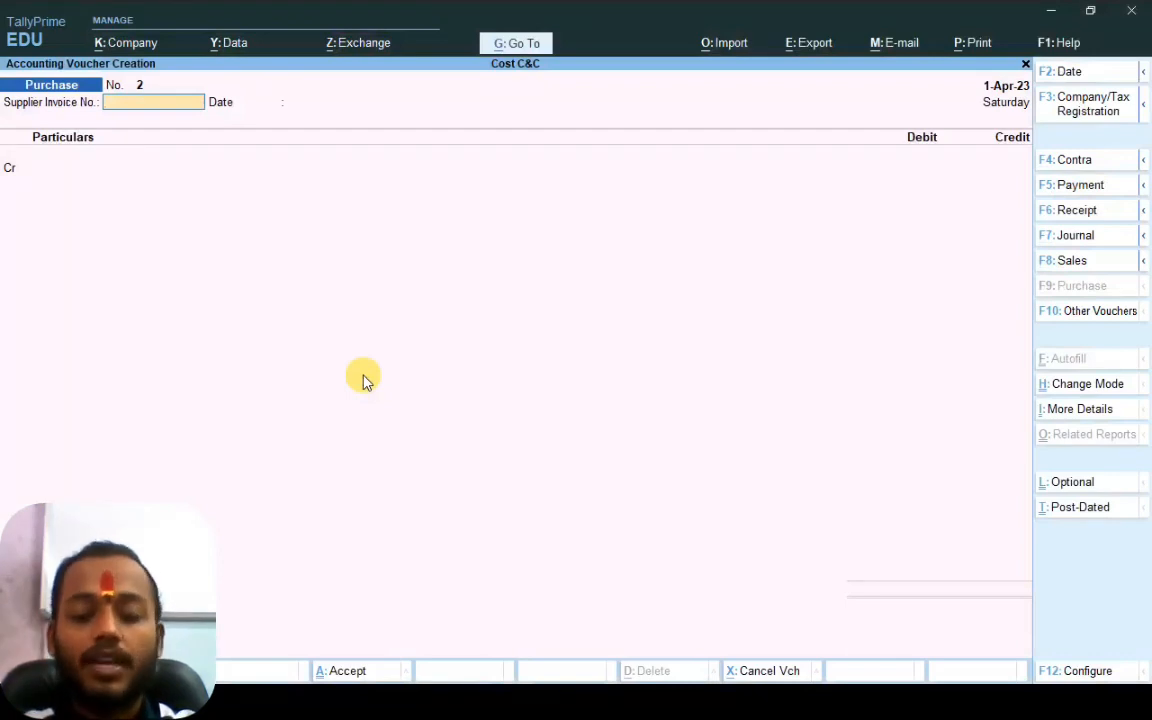
{"action": "key", "text": "Return"}
{"action": "key", "text": "Return"}
{"action": "key", "text": "Down"}
{"action": "key", "text": "Down"}
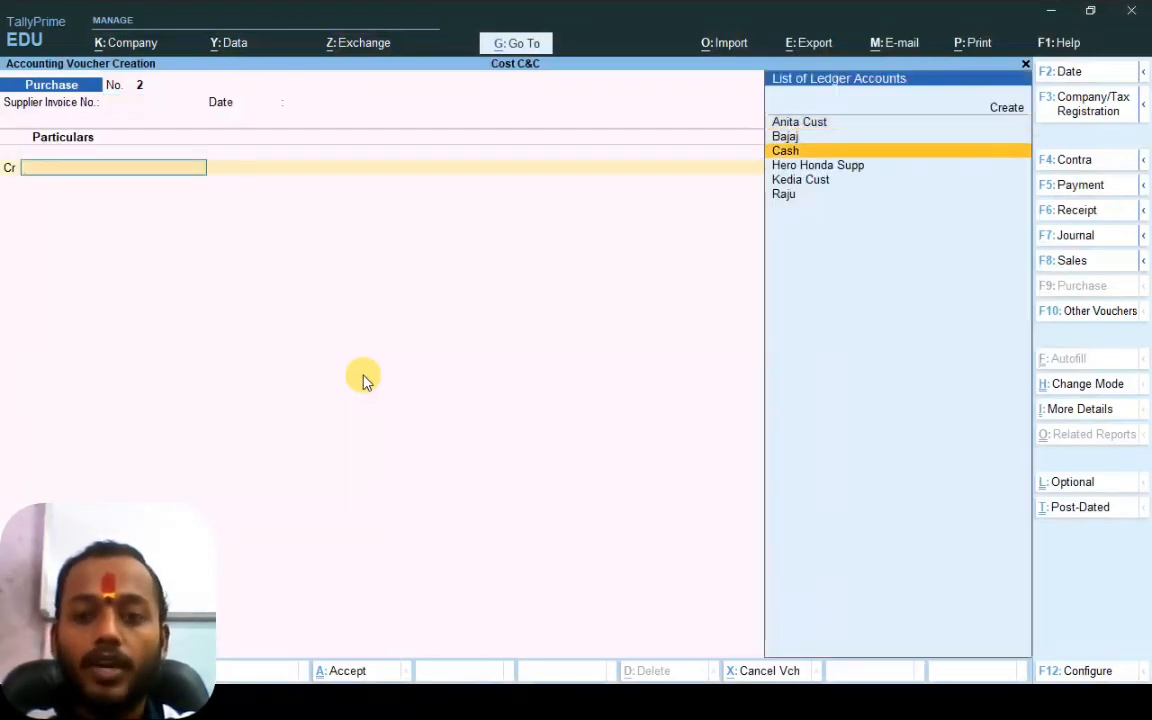
{"action": "key", "text": "Down"}
{"action": "key", "text": "Return"}
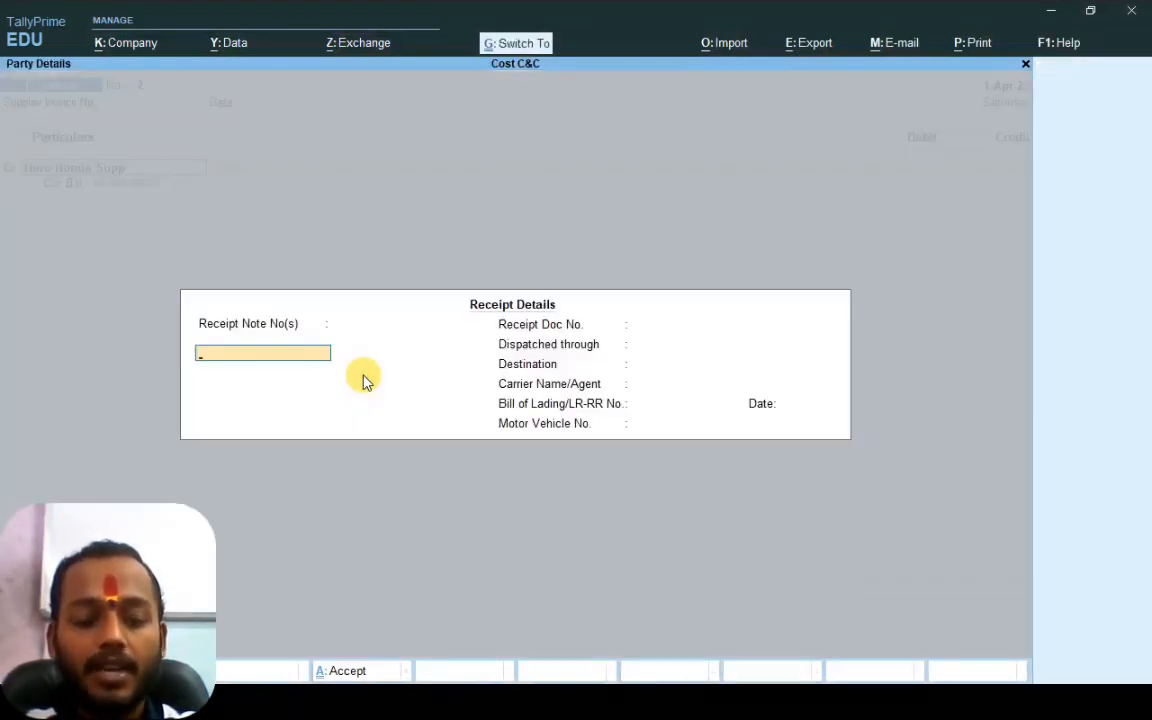
{"action": "key", "text": "ctrl+a"}
{"action": "key", "text": "ctrl+a"}
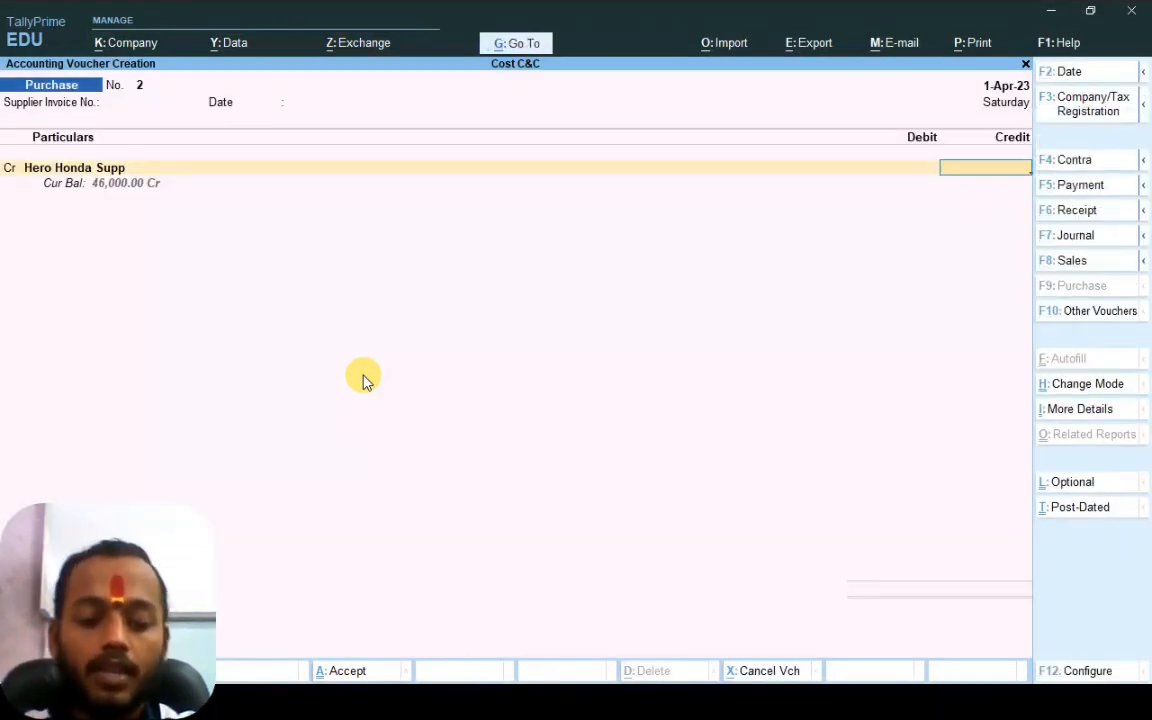
Recheck the Splendor price on the slide, set the Hero Honda Supp credit to 42000 and debit the Purchase ledger for the same amount
{"action": "key", "text": "alt+Tab"}
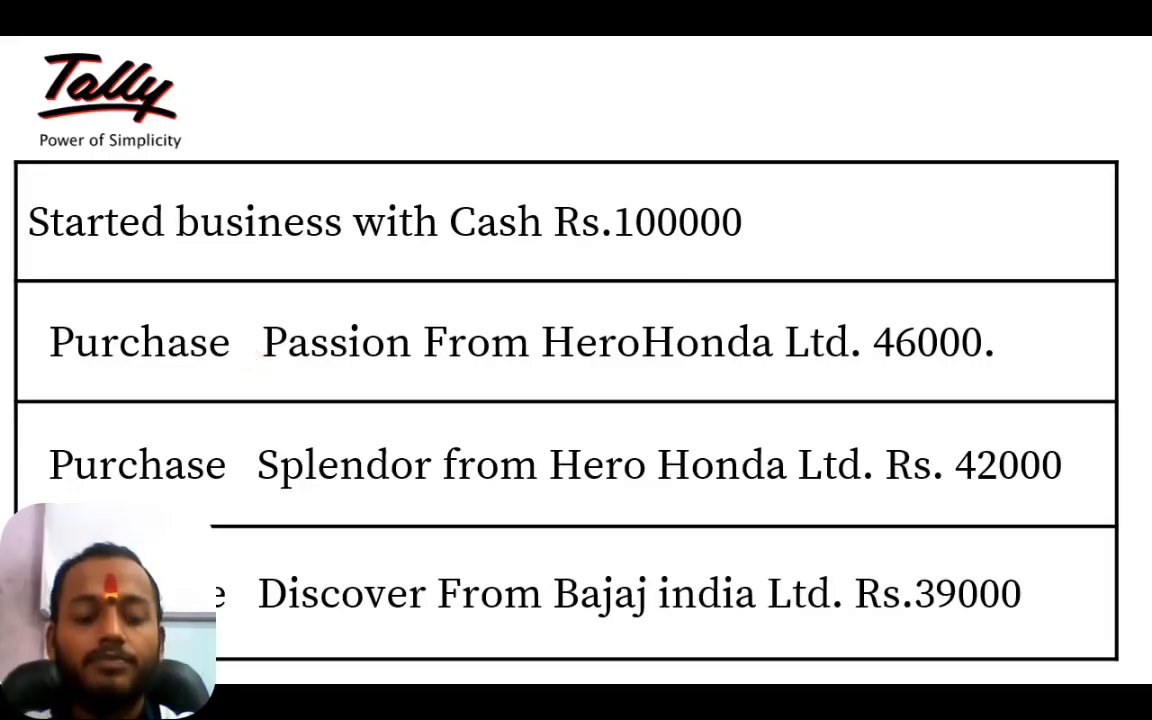
{"action": "key", "text": "alt+Tab"}
{"action": "left_click", "coordinate": [411, 352]}
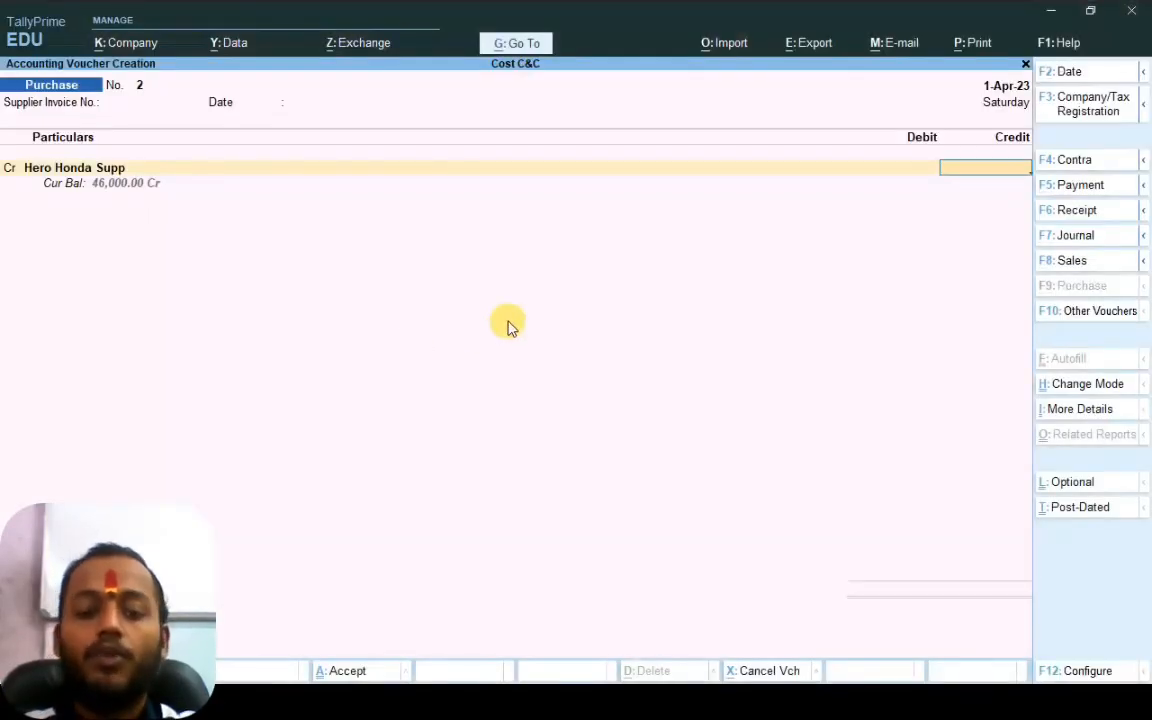
{"action": "type", "text": "42000"}
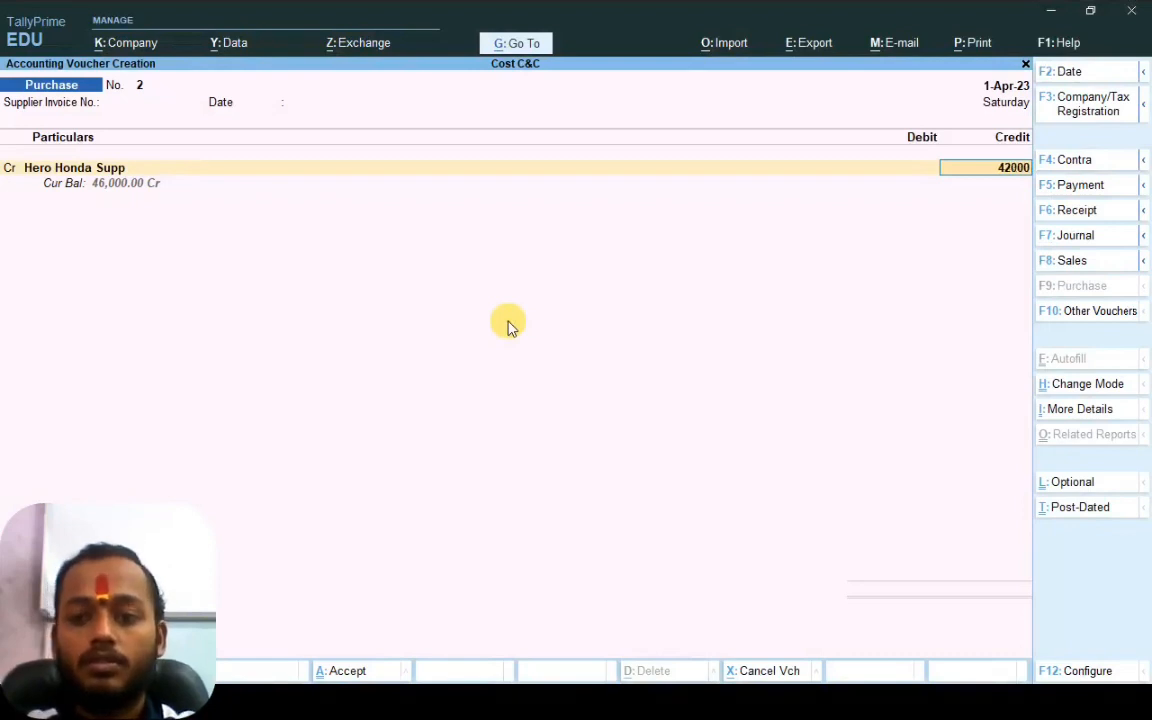
{"action": "key", "text": "Return"}
{"action": "key", "text": "Return"}
{"action": "key", "text": "Return"}
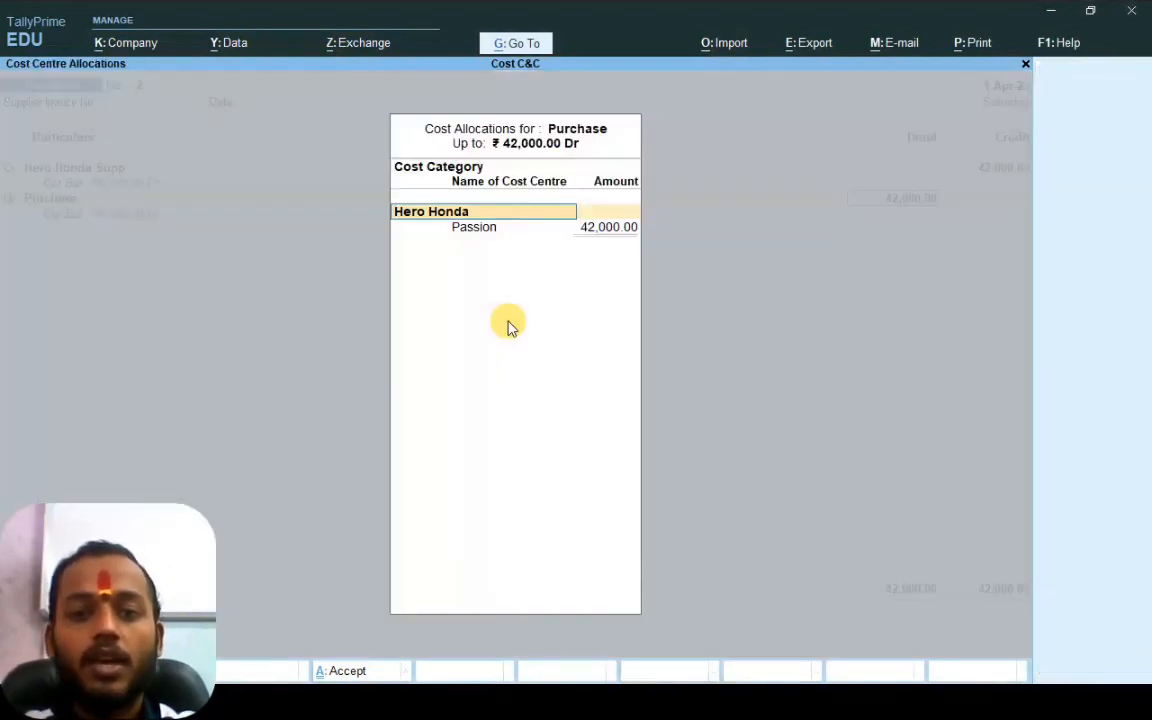
Allocate the 42,000 purchase to the Splender cost centre under the Hero Honda category and save the voucher without narration
{"action": "key", "text": "Return"}
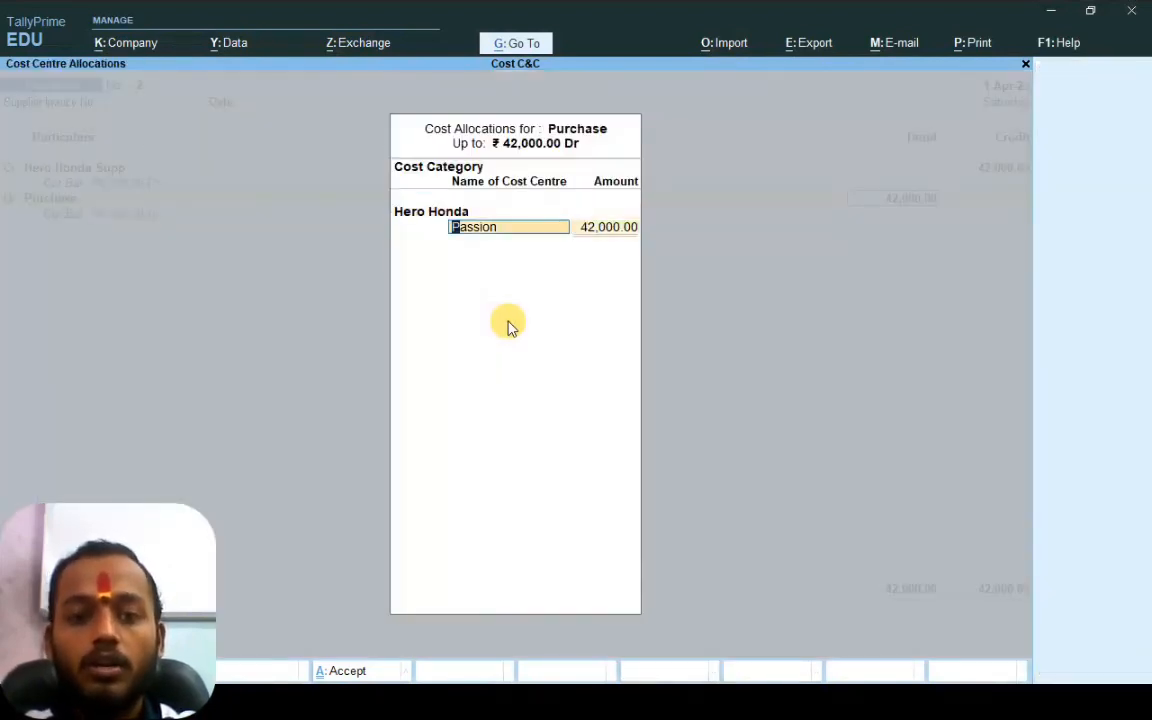
{"action": "key", "text": "BackSpace"}
{"action": "key", "text": "Down"}
{"action": "key", "text": "Down"}
{"action": "key", "text": "Down"}
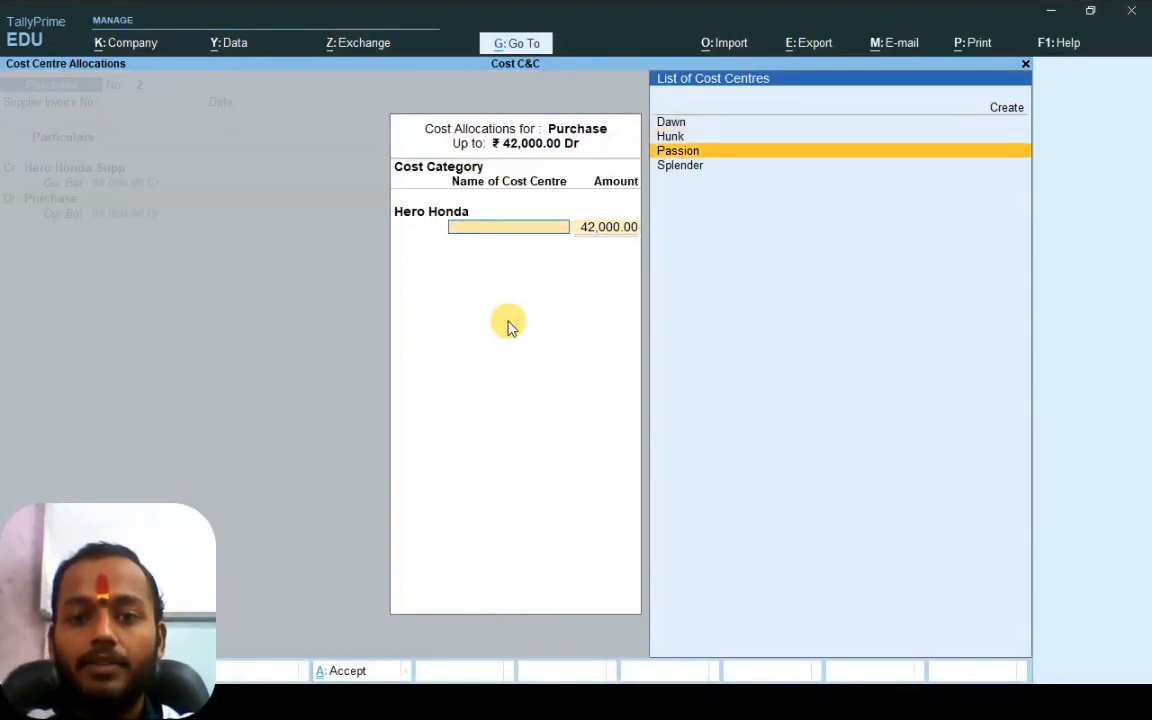
{"action": "key", "text": "Return"}
{"action": "key", "text": "Return"}
{"action": "key", "text": "Return"}
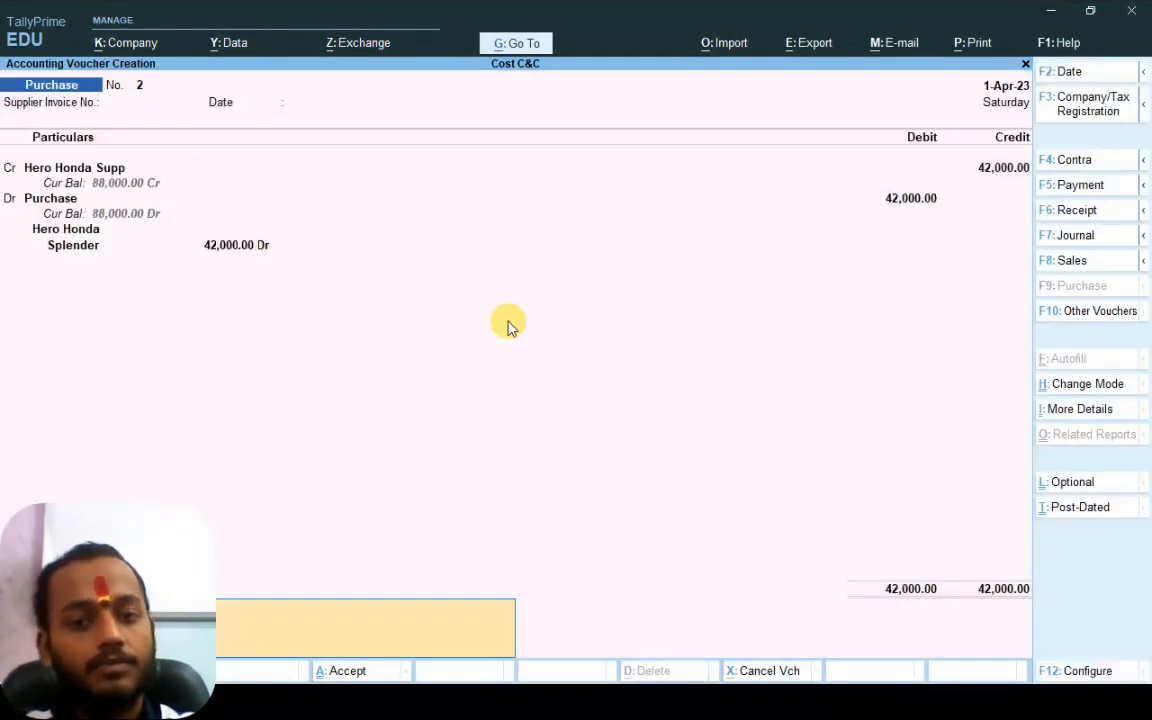
{"action": "key", "text": "Return"}
{"action": "key", "text": "Return"}
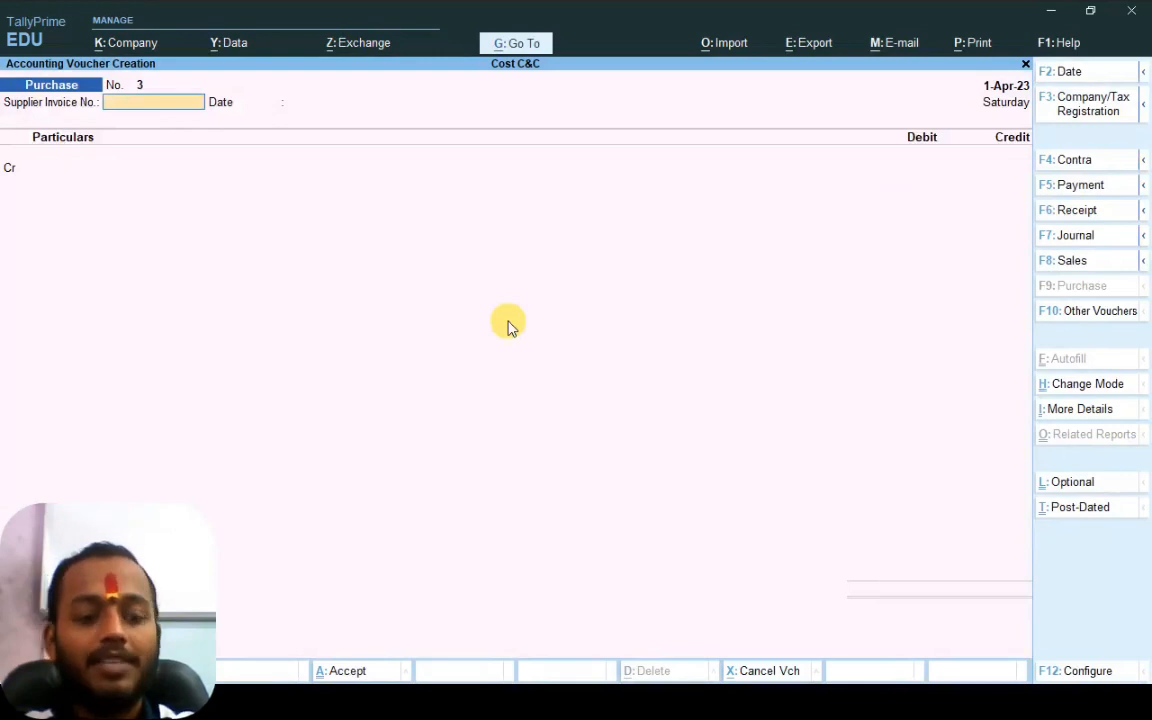
In purchase voucher 3, credit Bajaj with 36000, leaving invoice and party details at their defaults, and debit the Purchase ledger
{"action": "key", "text": "Return"}
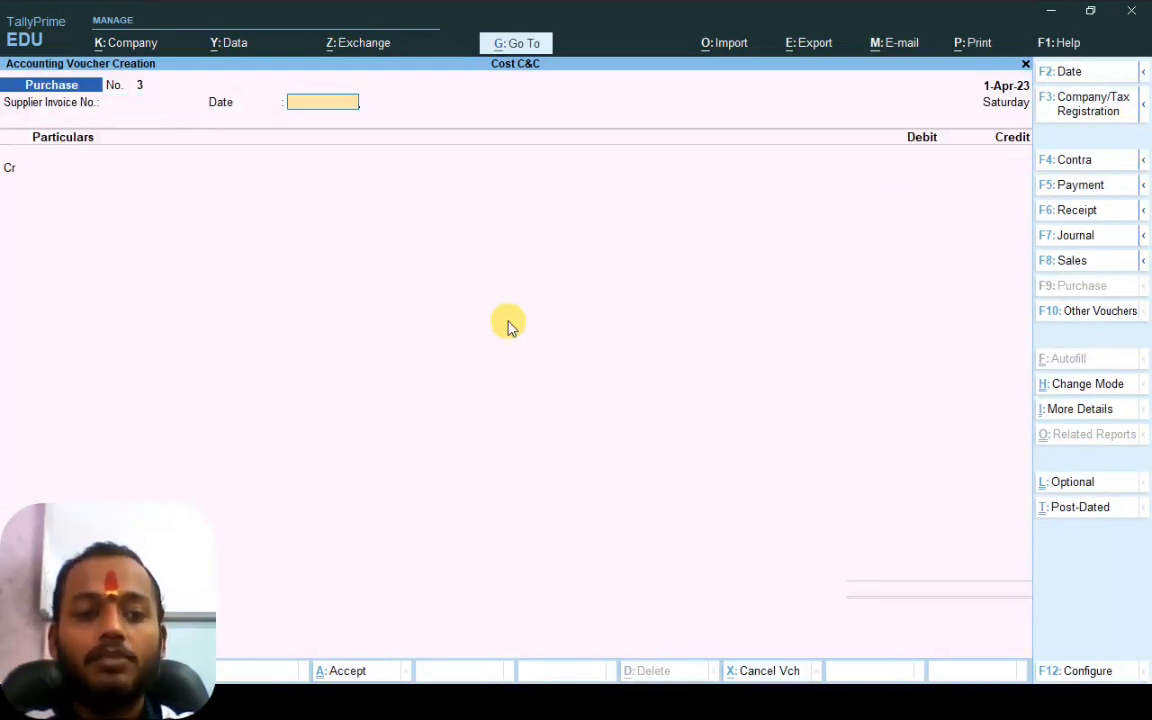
{"action": "key", "text": "Return"}
{"action": "key", "text": "Down"}
{"action": "key", "text": "Down"}
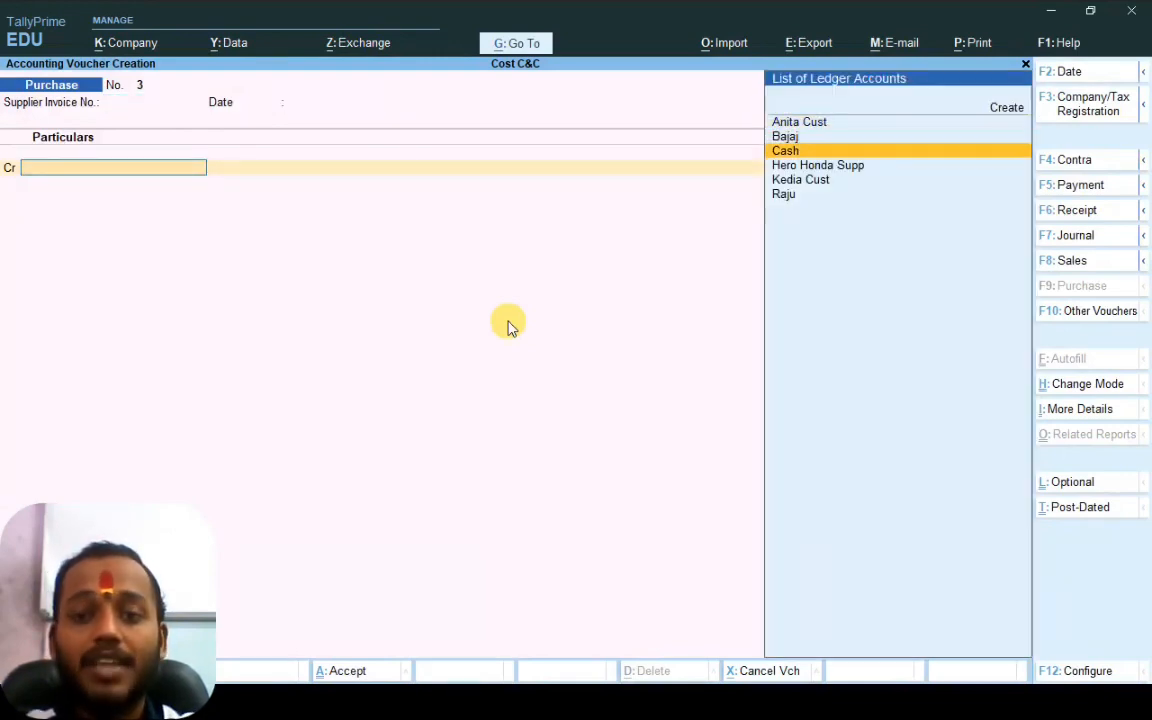
{"action": "key", "text": "Up"}
{"action": "key", "text": "Return"}
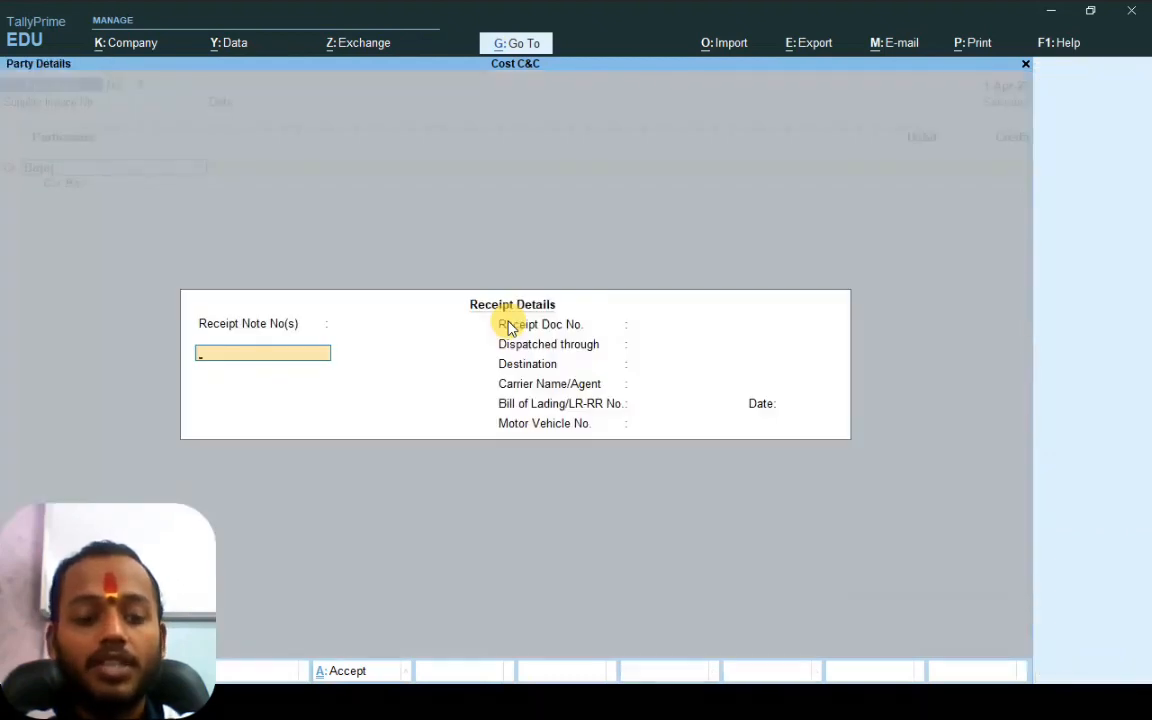
{"action": "key", "text": "ctrl+a"}
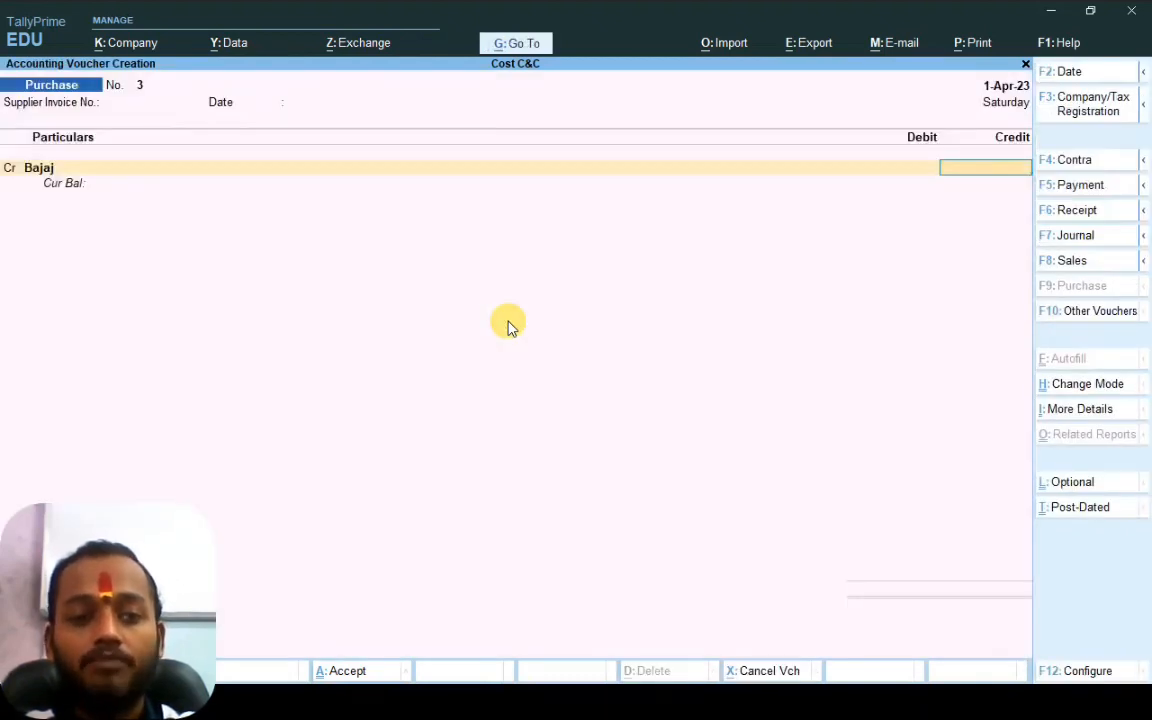
{"action": "type", "text": "36000"}
{"action": "key", "text": "Return"}
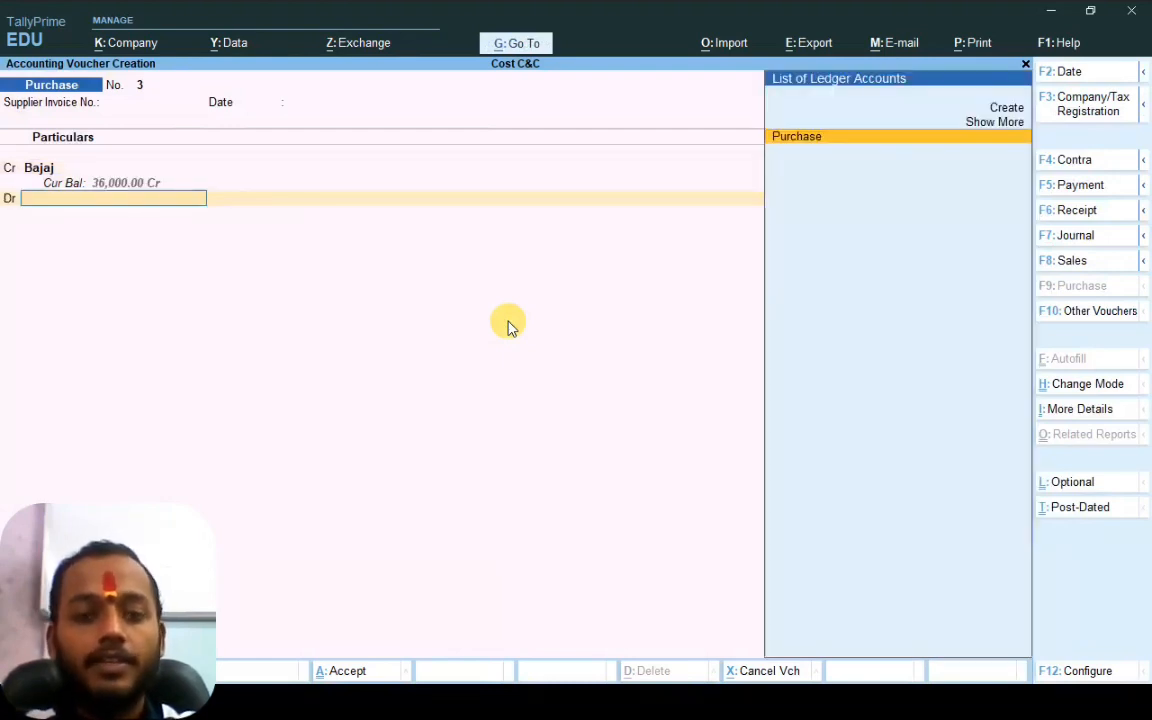
{"action": "key", "text": "Return"}
{"action": "key", "text": "Return"}
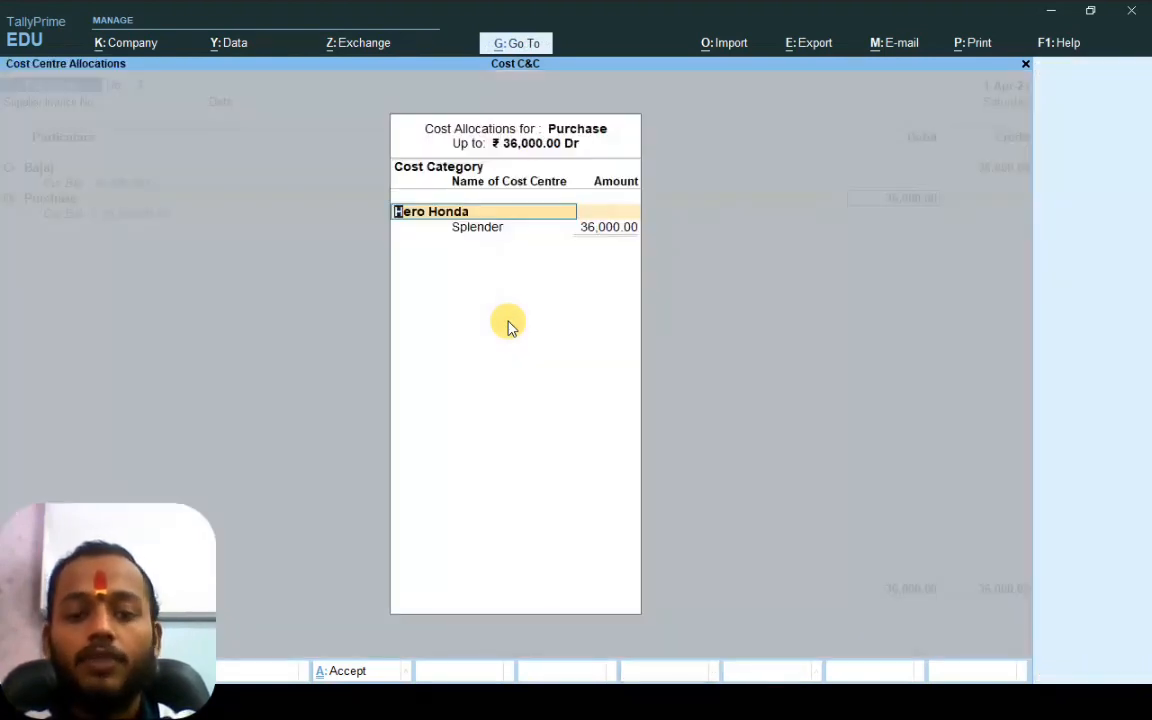
Allocate the 36,000 purchase to the Pulsor cost centre under the Bajaj category and save the voucher without narration
{"action": "key", "text": "BackSpace"}
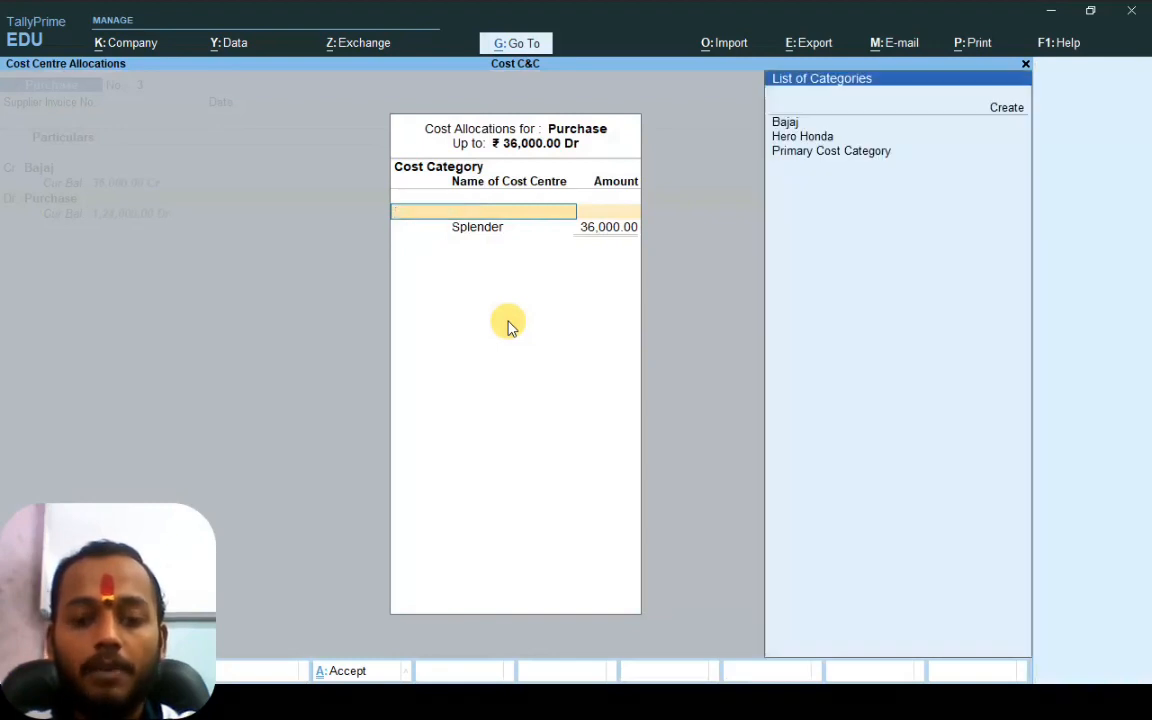
{"action": "key", "text": "Return"}
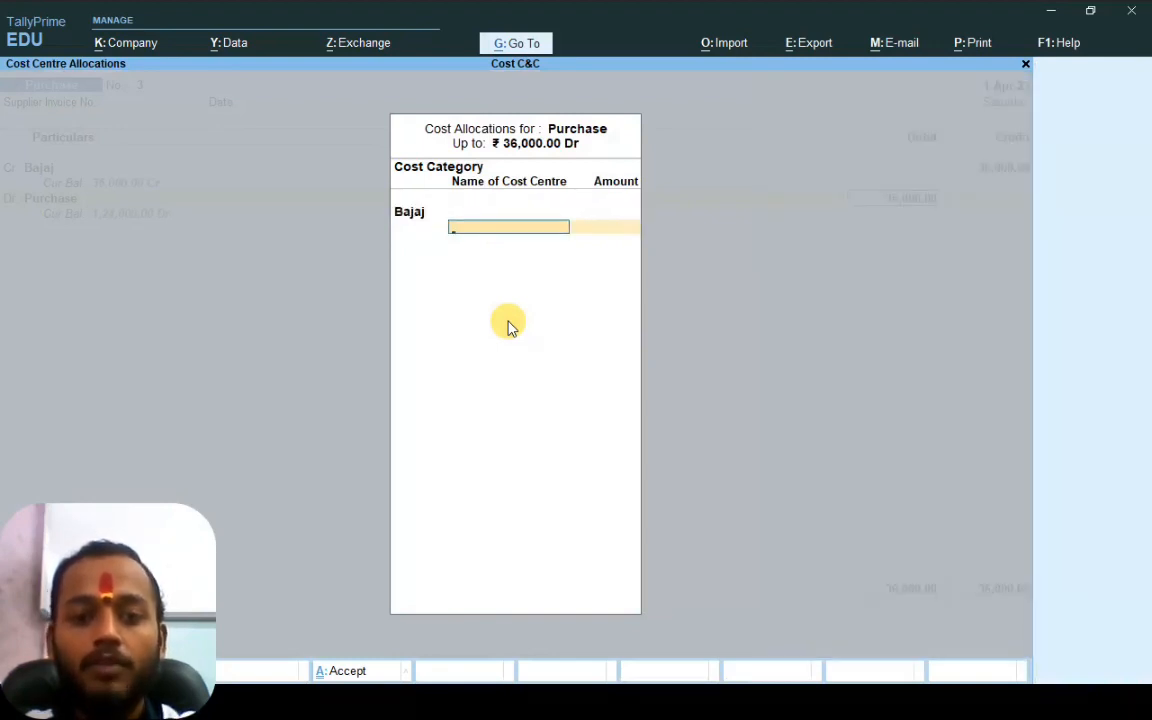
{"action": "key", "text": "Down"}
{"action": "key", "text": "Down"}
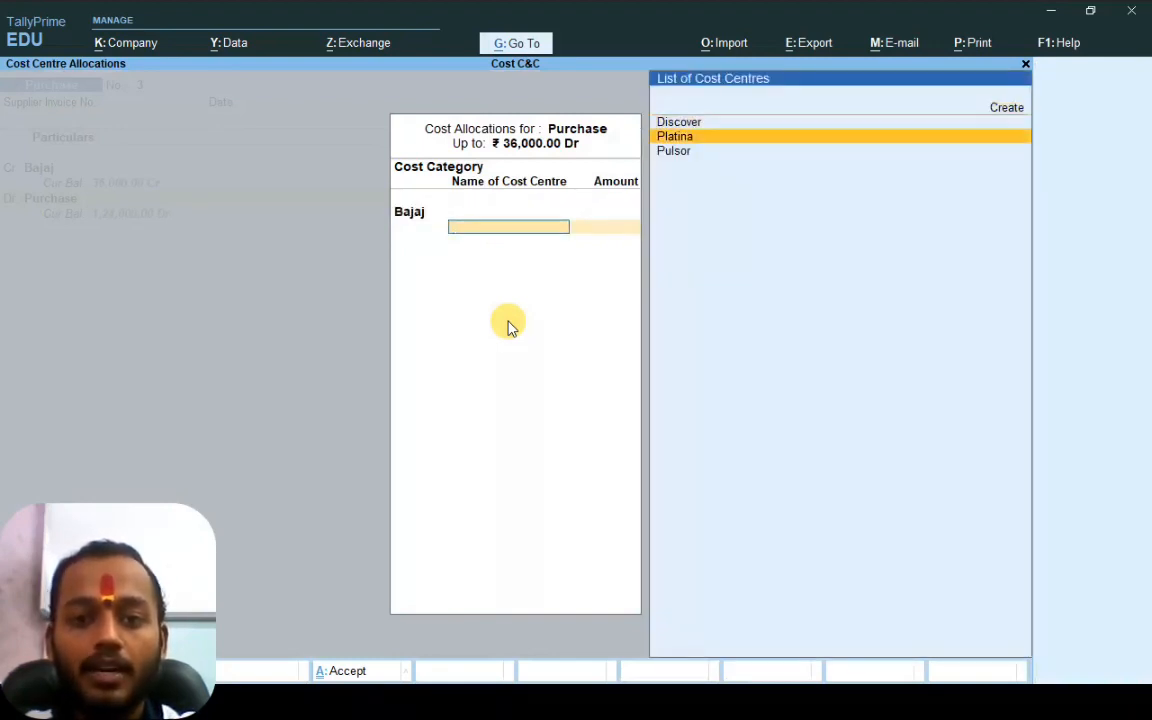
{"action": "key", "text": "Down"}
{"action": "key", "text": "Return"}
{"action": "key", "text": "Return"}
{"action": "key", "text": "Return"}
{"action": "key", "text": "Return"}
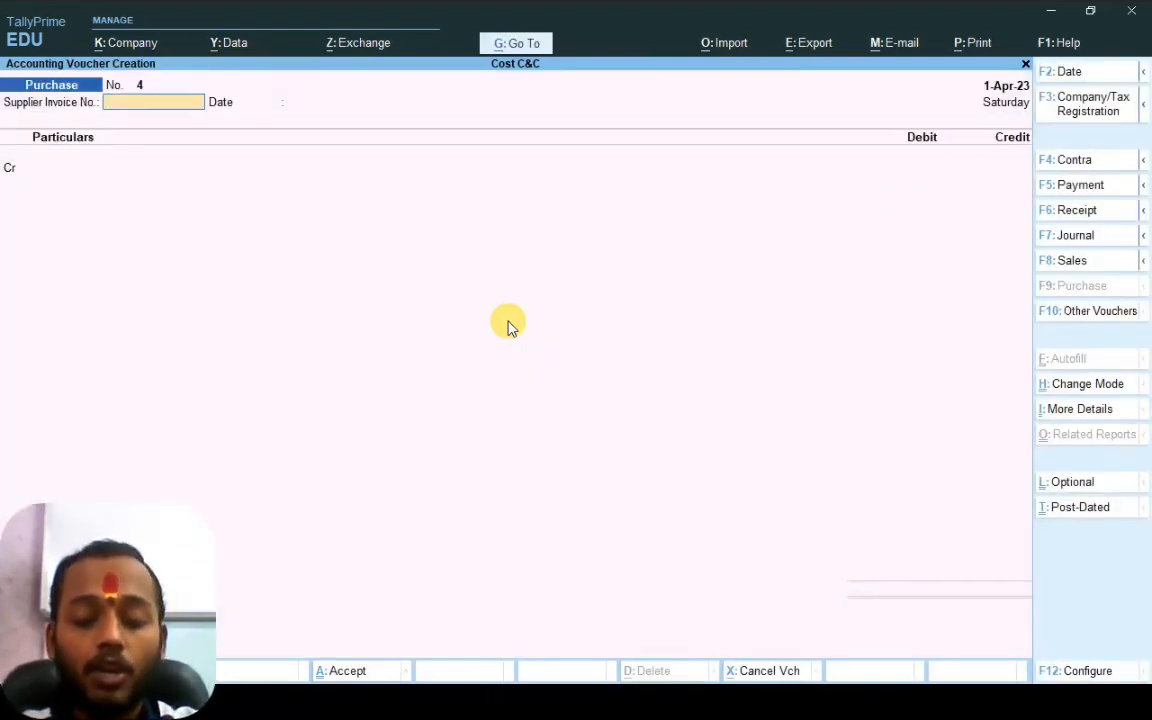
Credit Hero Honda Supp in purchase voucher 4, leaving the supplier invoice, receipt and party details at their defaults
{"action": "key", "text": "Return"}
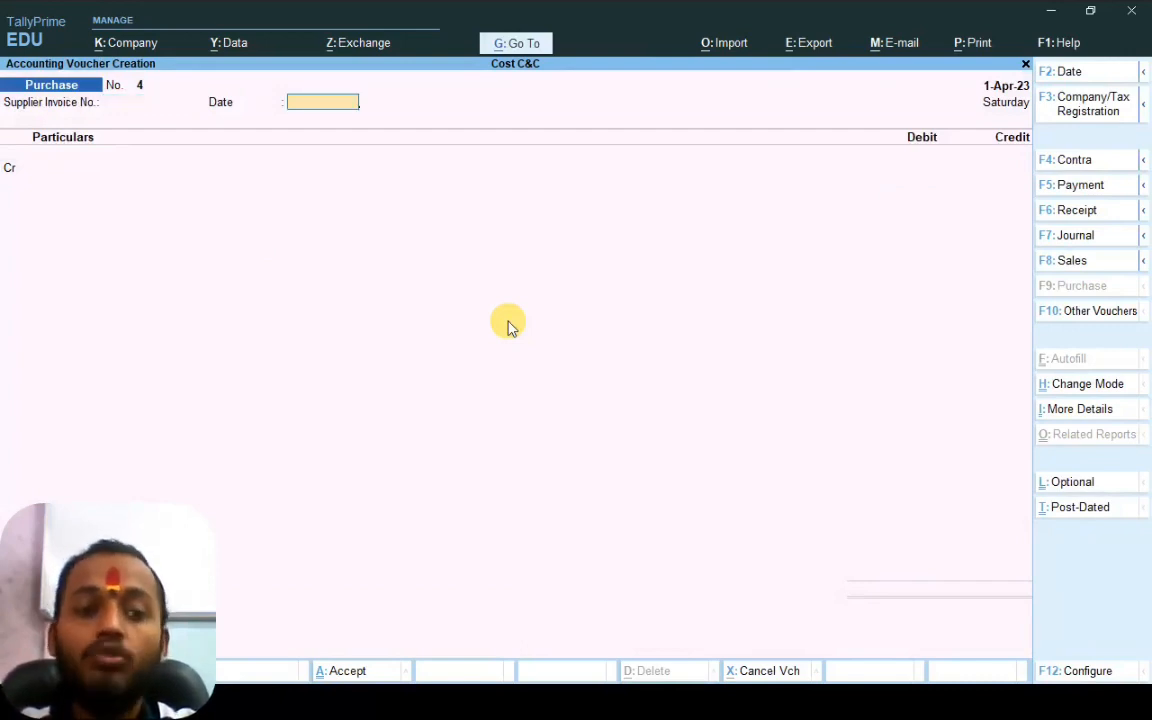
{"action": "key", "text": "Return"}
{"action": "key", "text": "Down"}
{"action": "key", "text": "Down"}
{"action": "key", "text": "Down"}
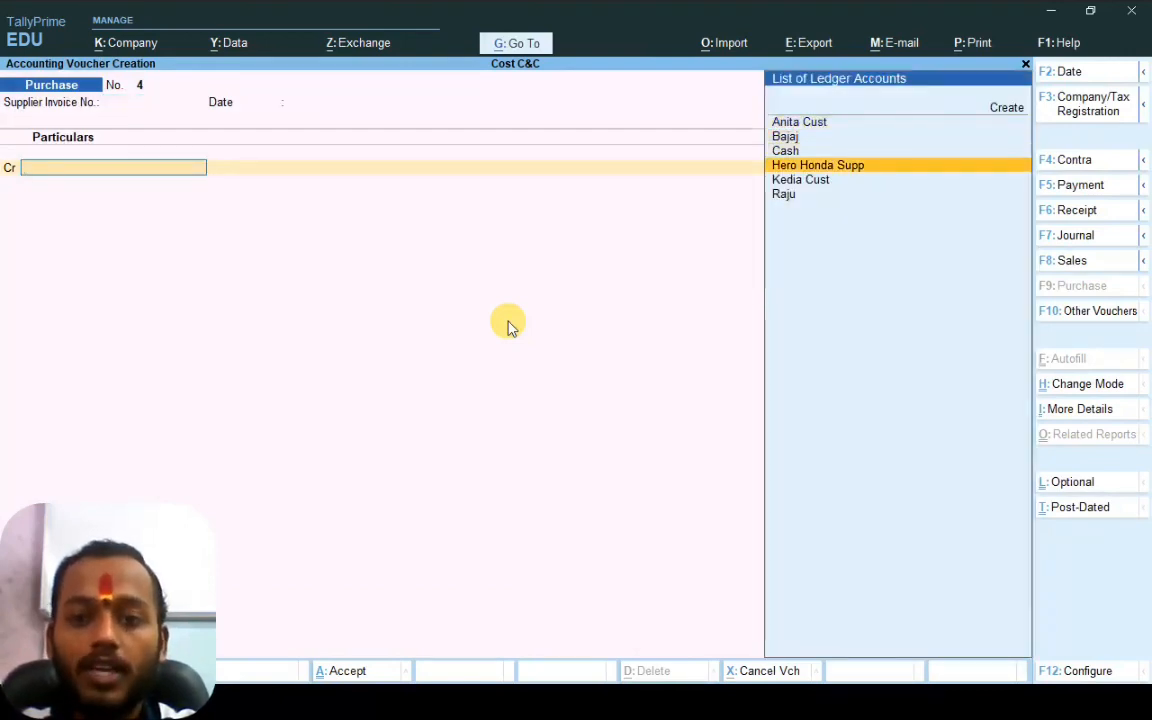
{"action": "key", "text": "Return"}
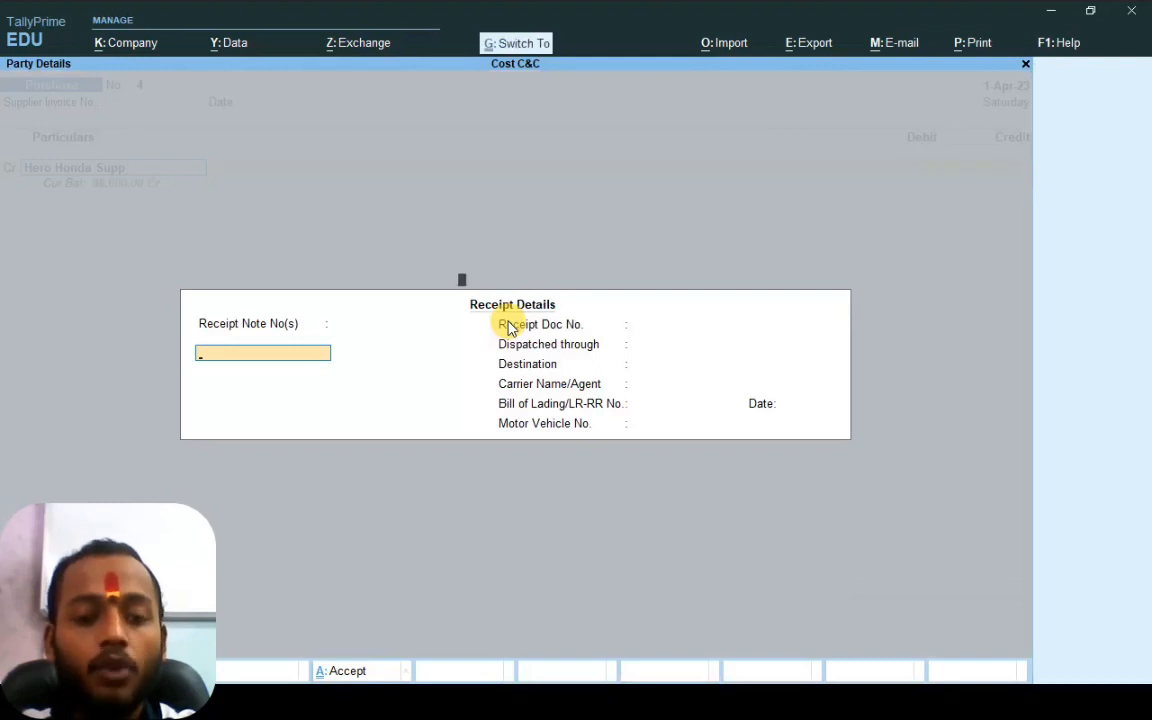
{"action": "key", "text": "ctrl+a"}
{"action": "key", "text": "ctrl+a"}
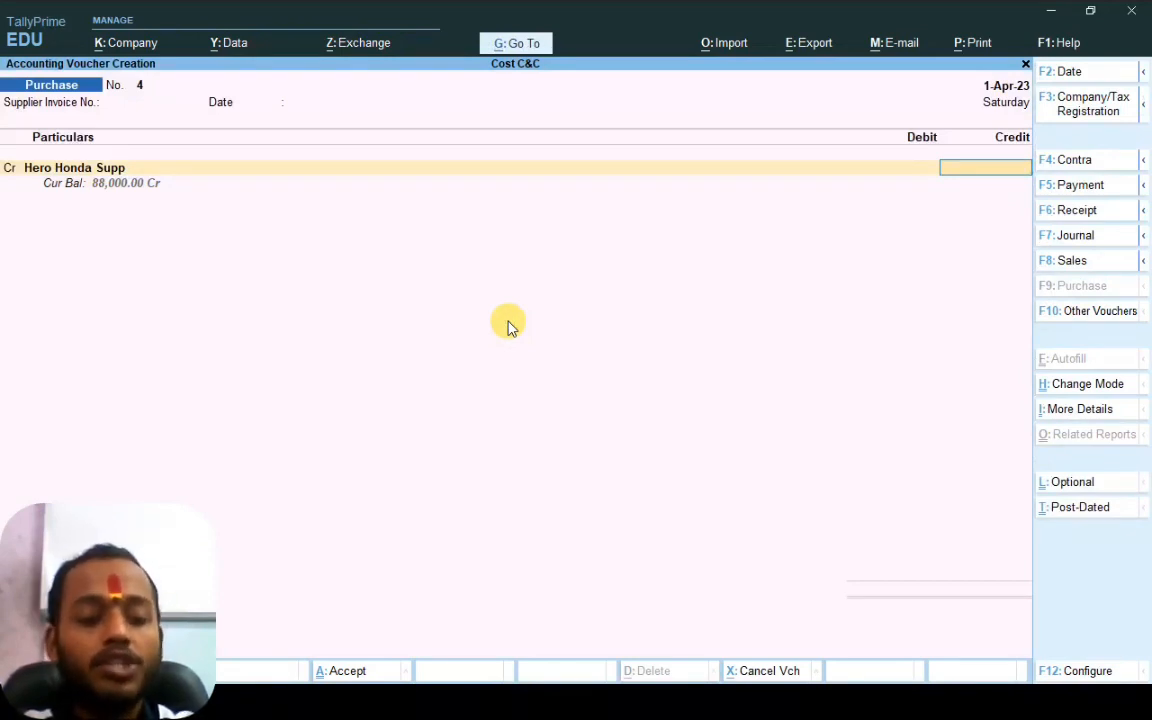
Set the Hero Honda Supp credit to 160000 and debit the Purchase ledger for the same amount
{"action": "type", "text": "16000"}
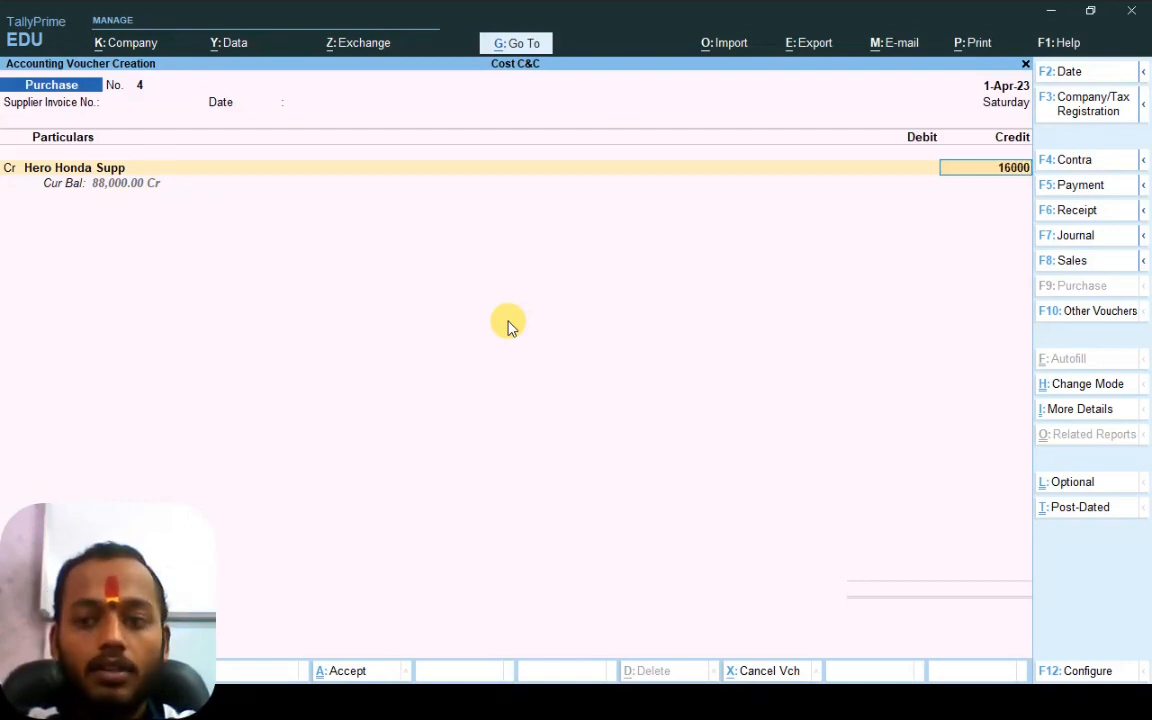
{"action": "type", "text": "0"}
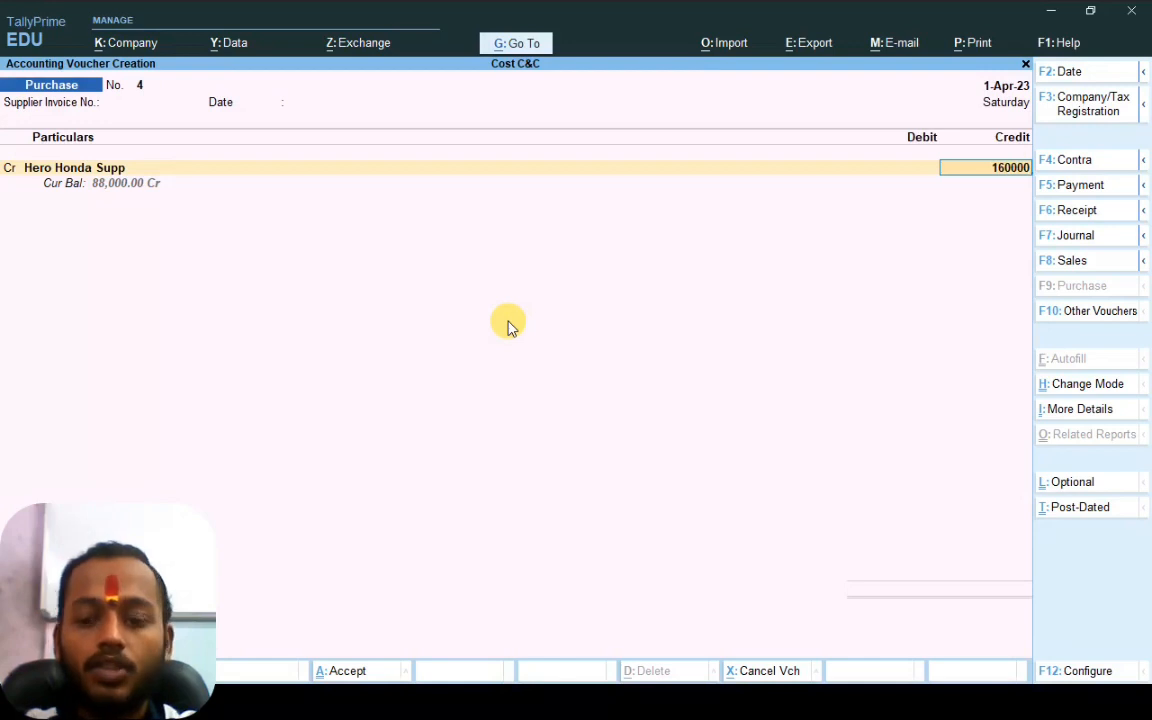
{"action": "key", "text": "Return"}
{"action": "key", "text": "Return"}
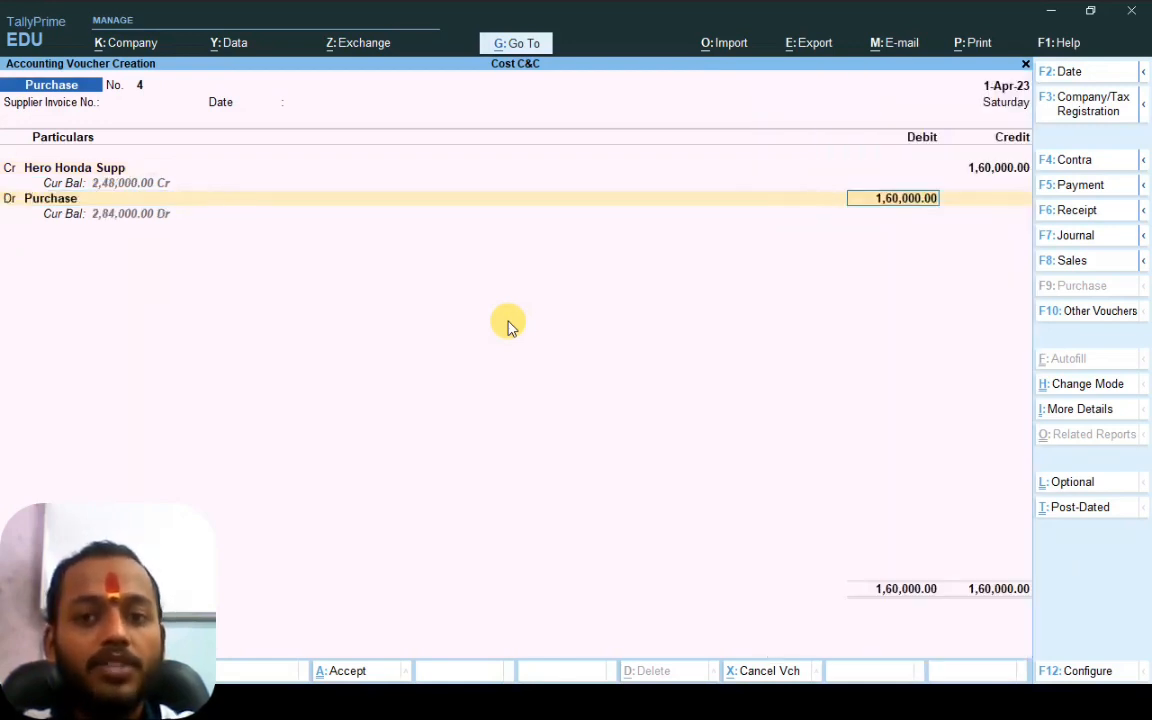
{"action": "key", "text": "Return"}
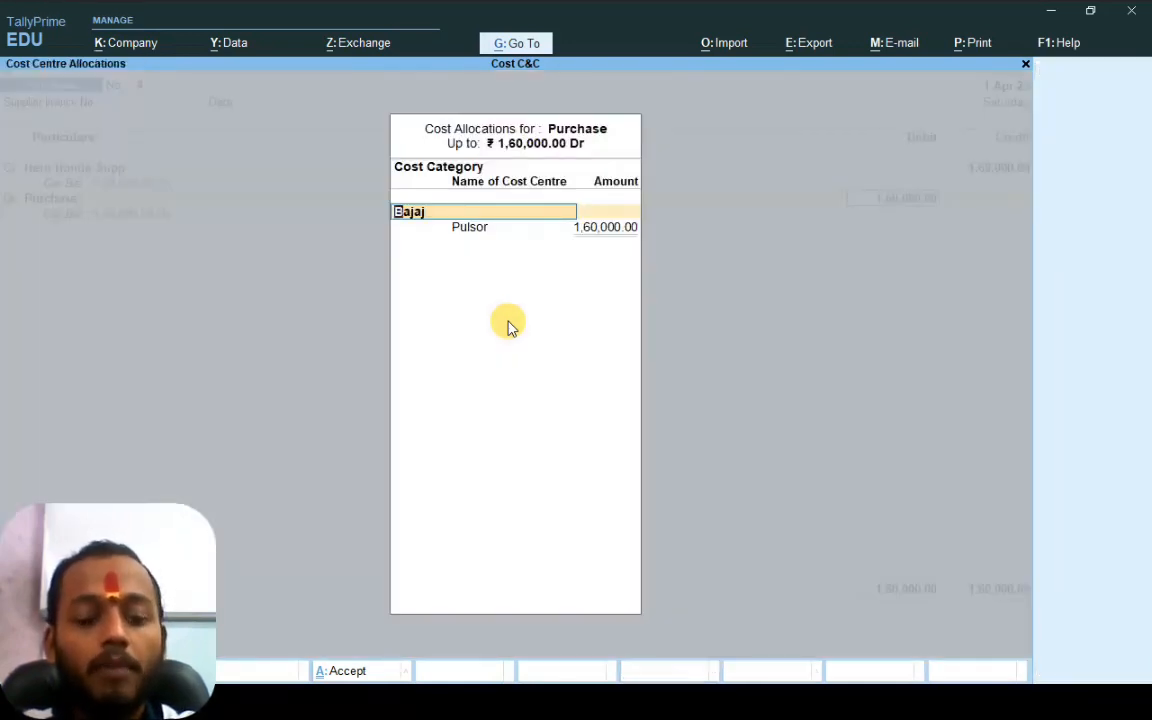
Change the cost category for the Purchase ledger to Hero Honda and allocate 40000 to the Dawn cost centre
{"action": "key", "text": "BackSpace"}
{"action": "key", "text": "Down"}
{"action": "key", "text": "Down"}
{"action": "key", "text": "Return"}
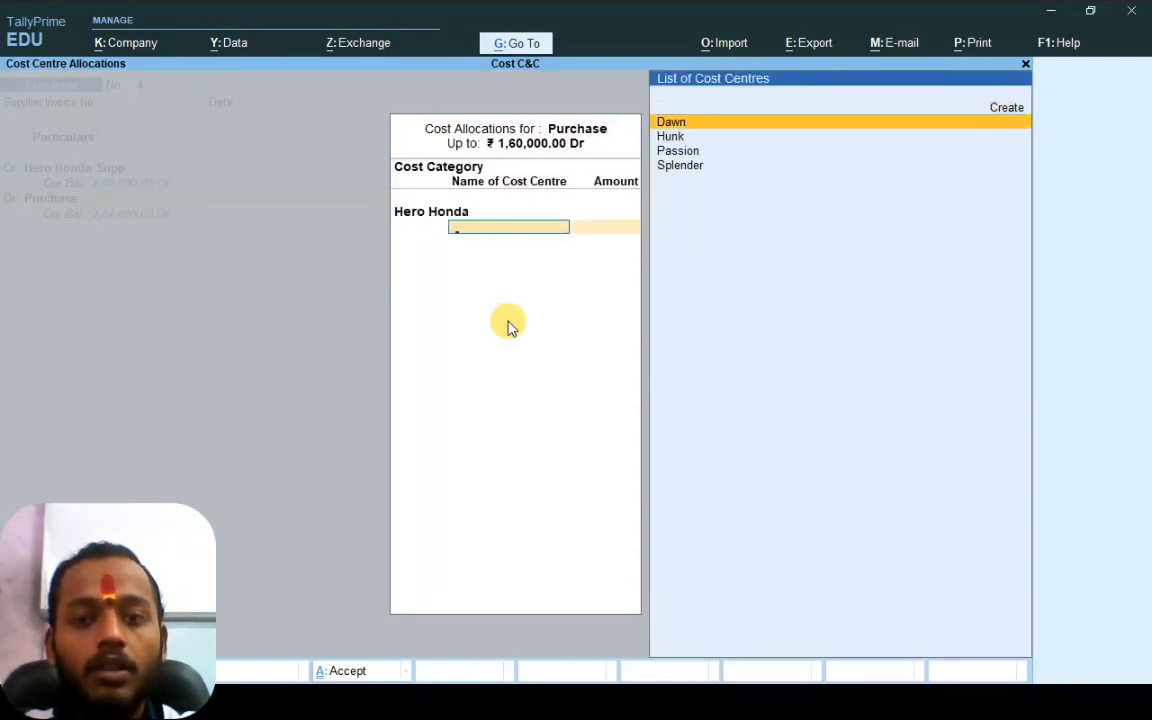
{"action": "key", "text": "Return"}
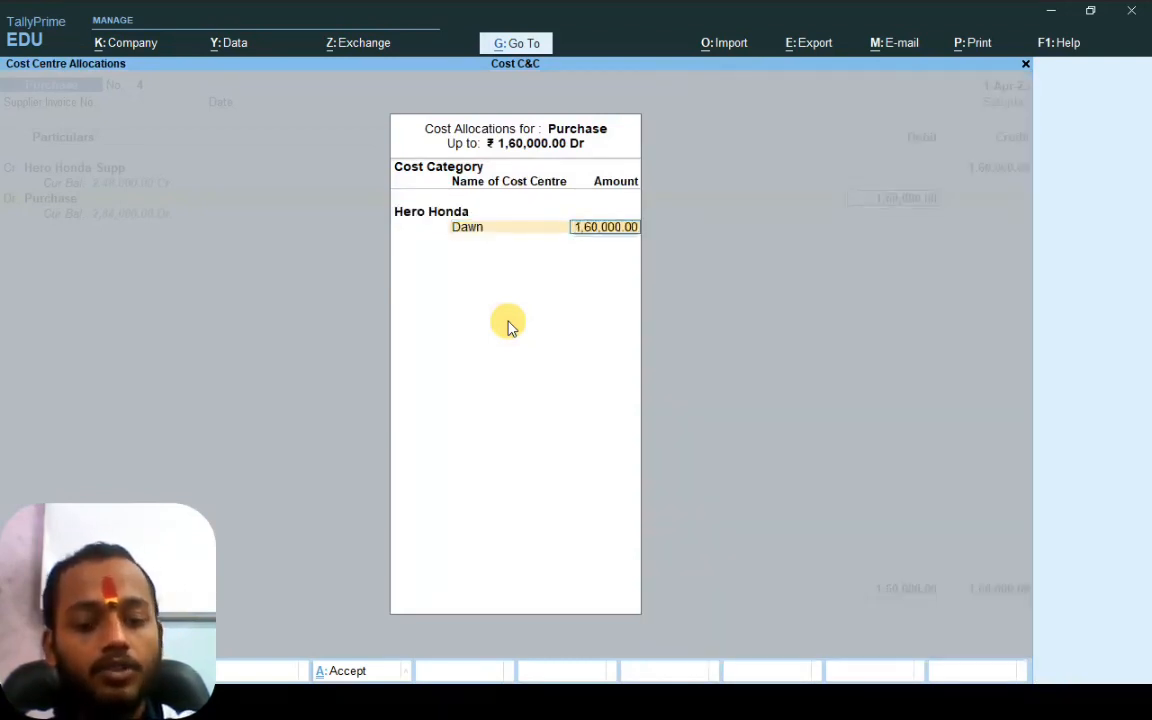
{"action": "type", "text": "40000"}
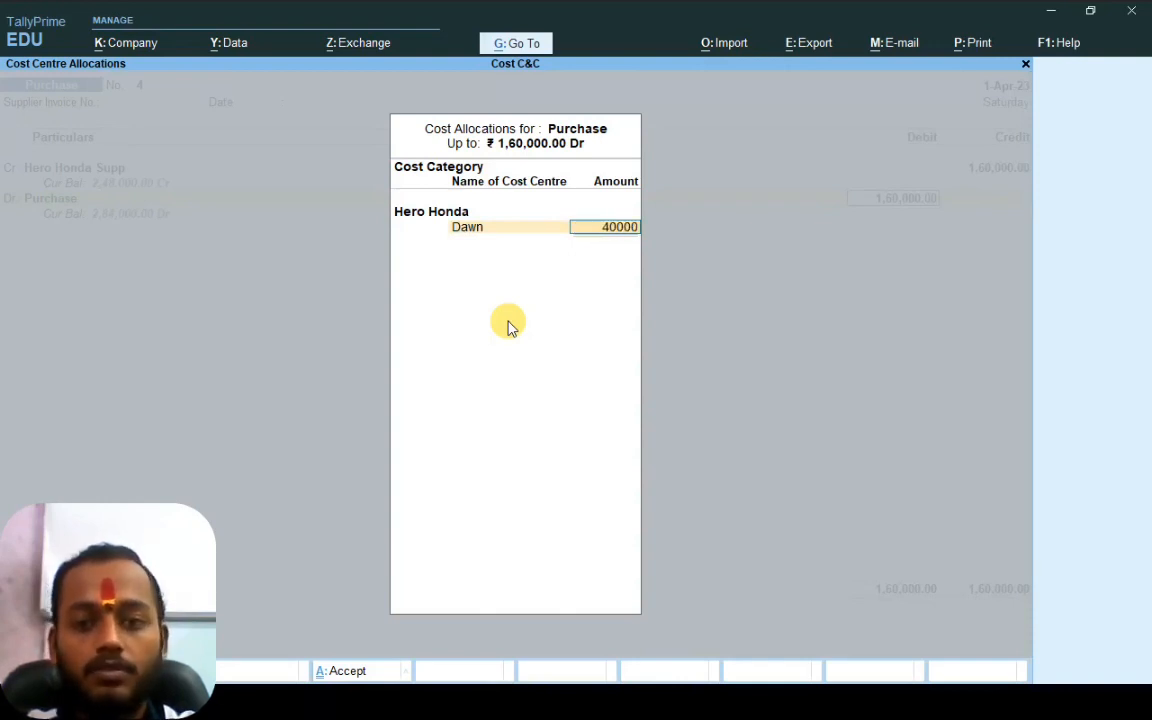
{"action": "key", "text": "Return"}
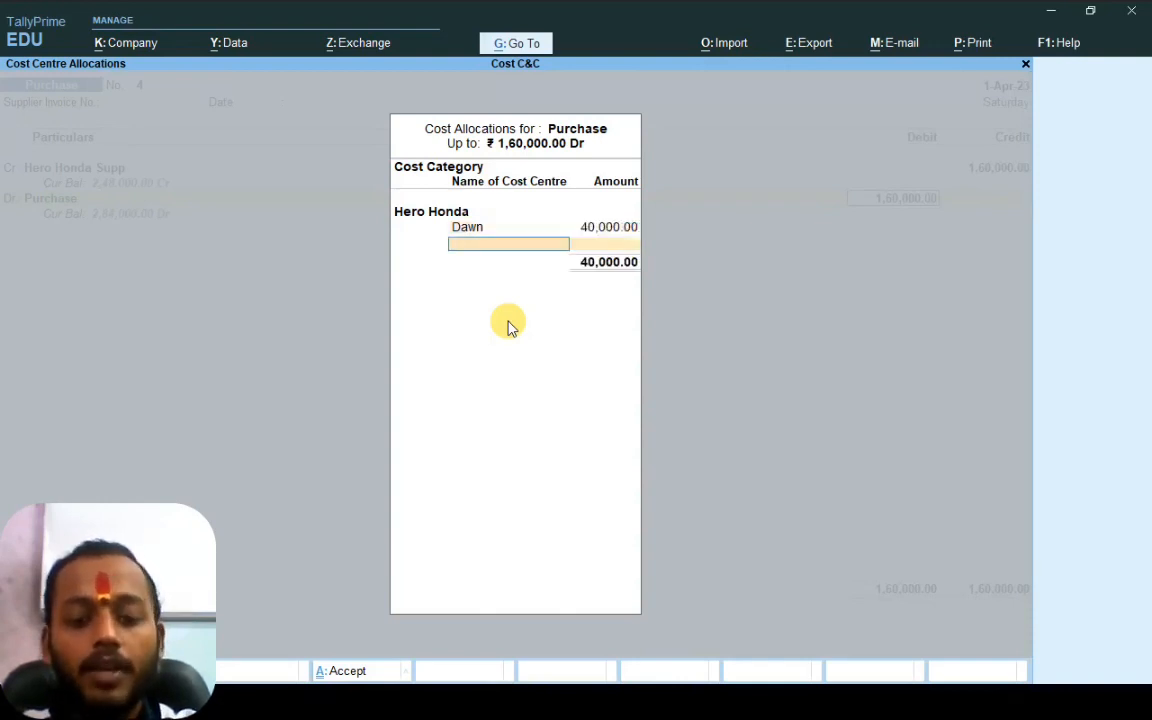
Allocate 40000 of the purchase to the Hunk cost centre under Hero Honda
{"action": "key", "text": "Down"}
{"action": "key", "text": "Down"}
{"action": "key", "text": "Return"}
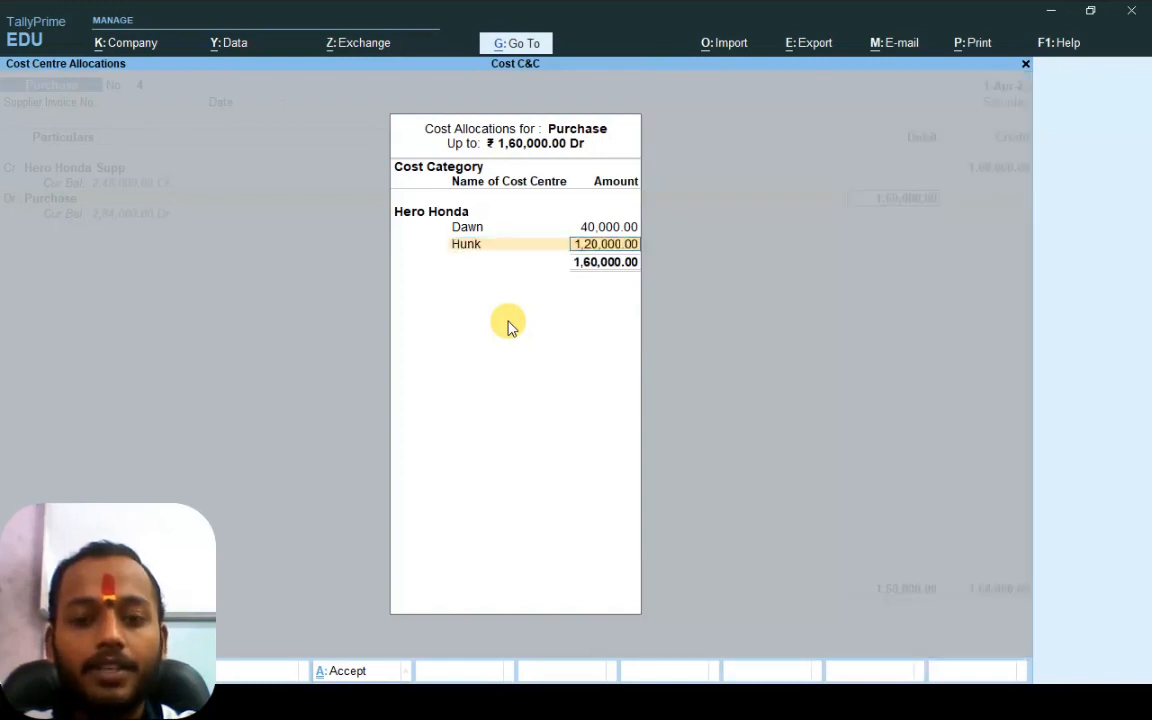
{"action": "type", "text": "4"}
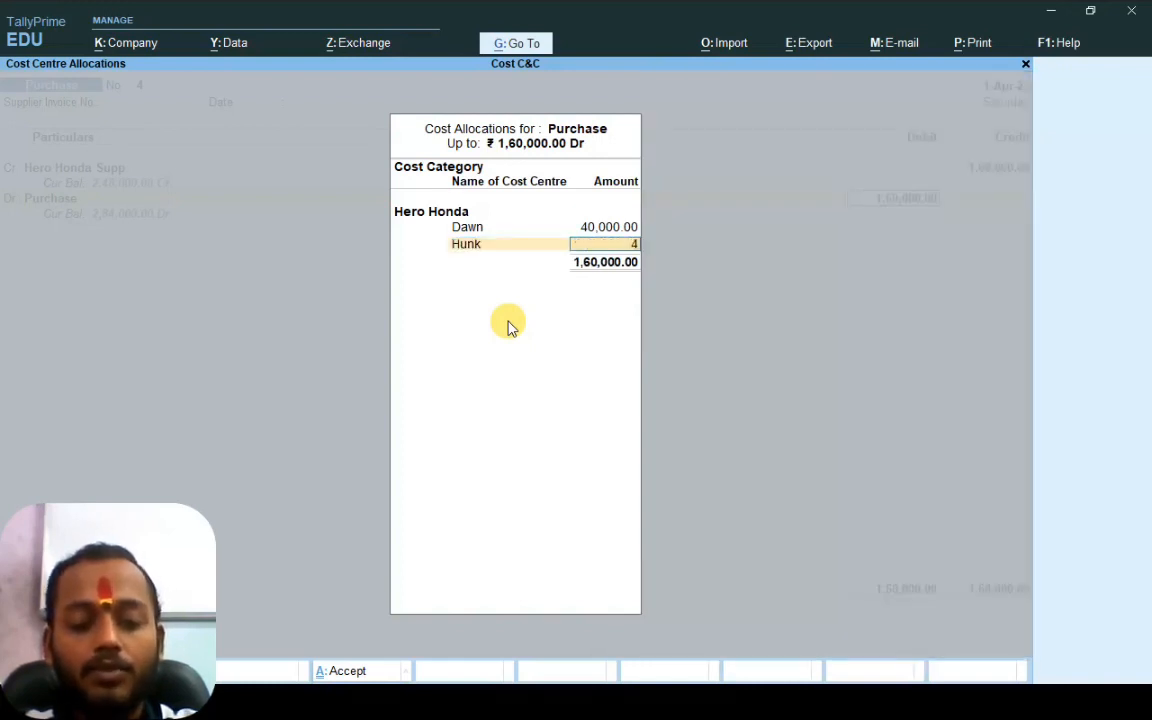
{"action": "type", "text": "0,000000"}
{"action": "key", "text": "Return"}
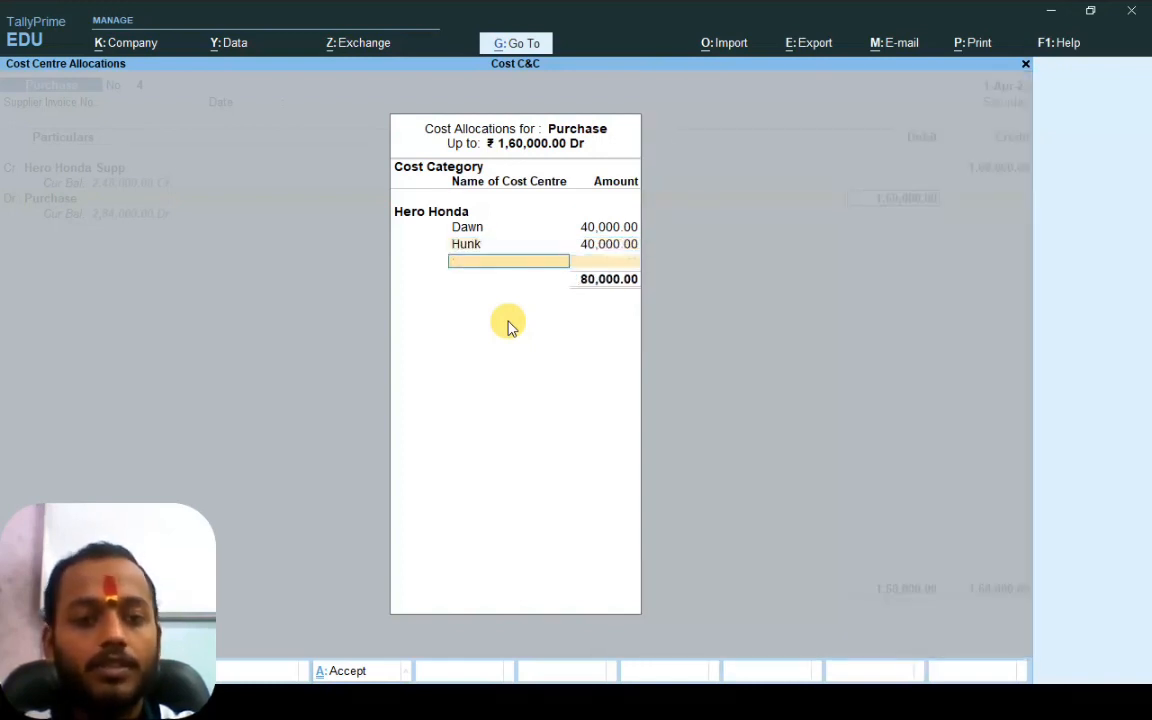
Add the Passion cost centre to the Hero Honda allocation with an amount of 40000
{"action": "key", "text": "Down"}
{"action": "key", "text": "Down"}
{"action": "key", "text": "Down"}
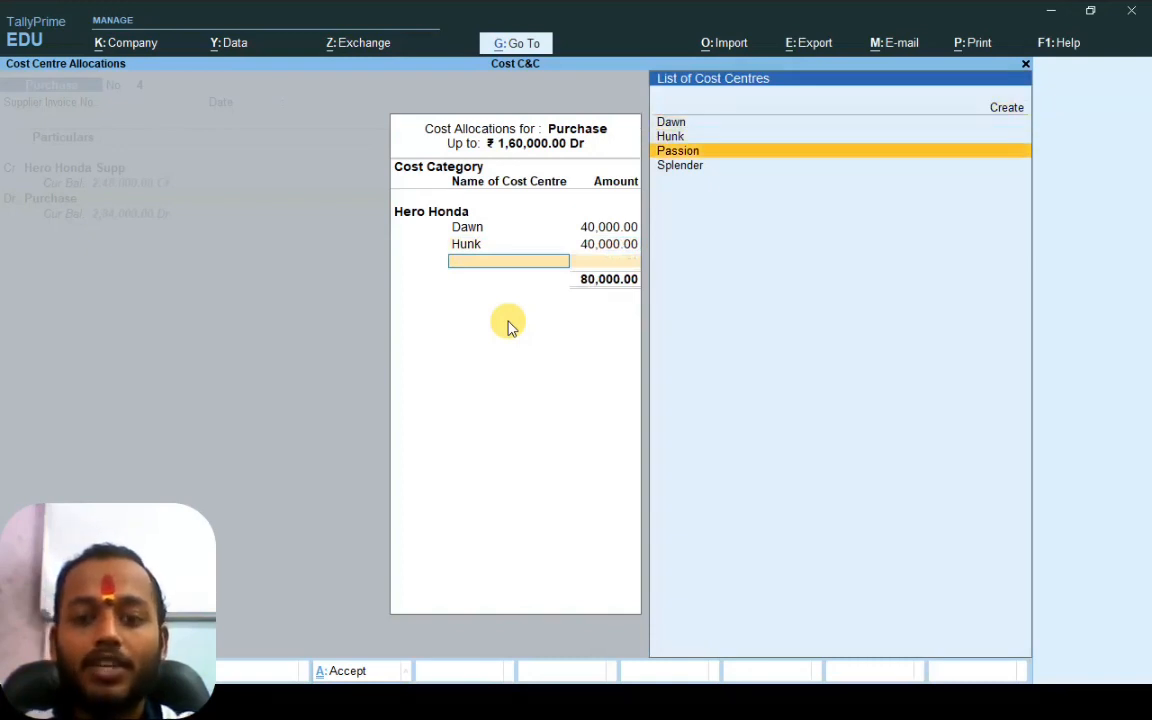
{"action": "key", "text": "Return"}
{"action": "type", "text": "4"}
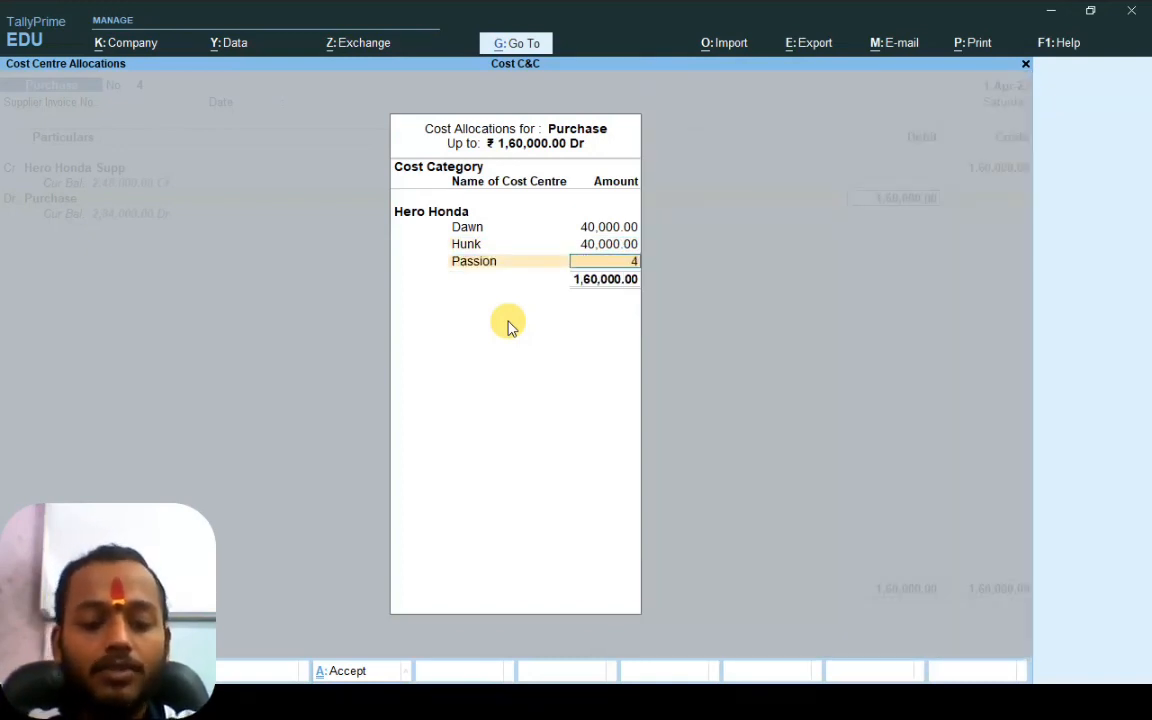
{"action": "type", "text": "0000"}
{"action": "key", "text": "Return"}
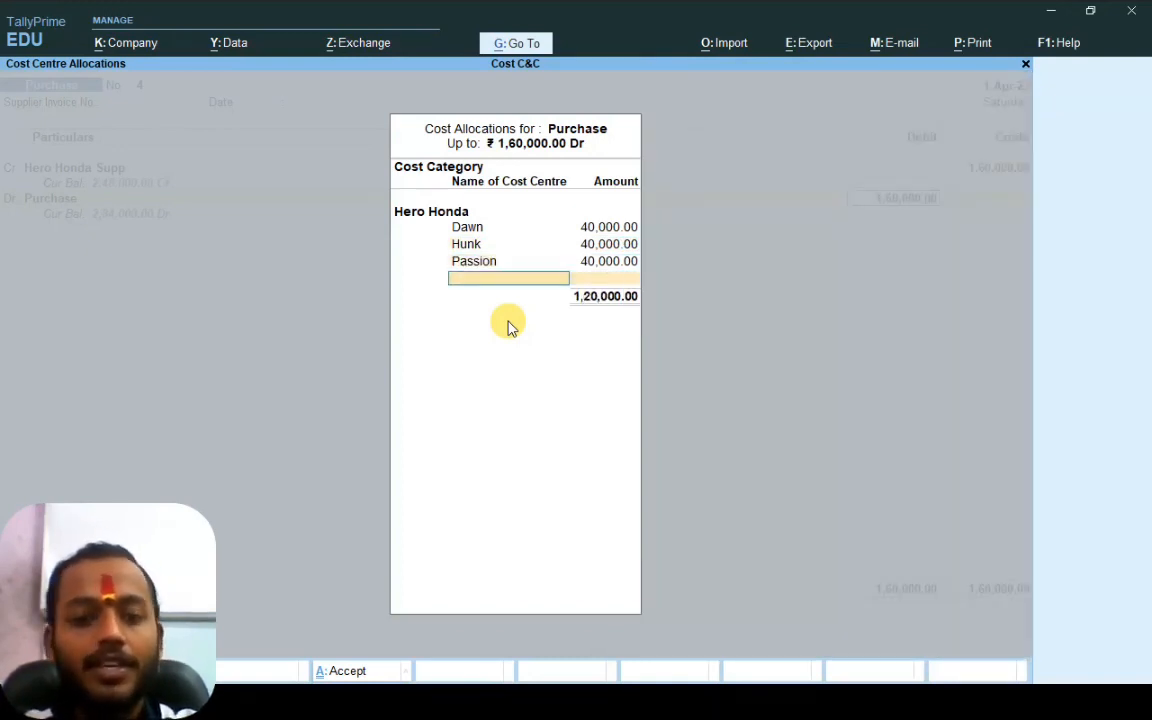
Allocate the remaining 40,000 to the Splender cost centre and save purchase voucher 4 without narration
{"action": "key", "text": "Down"}
{"action": "key", "text": "Down"}
{"action": "key", "text": "Down"}
{"action": "key", "text": "Down"}
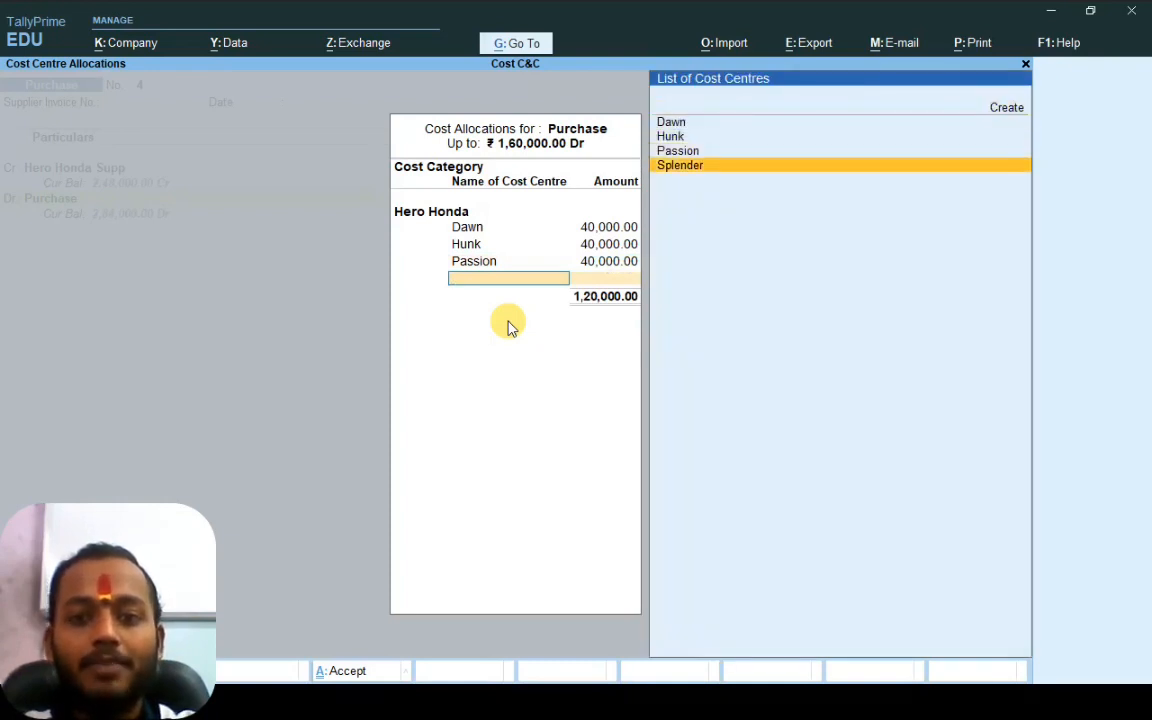
{"action": "key", "text": "Return"}
{"action": "key", "text": "Return"}
{"action": "key", "text": "Return"}
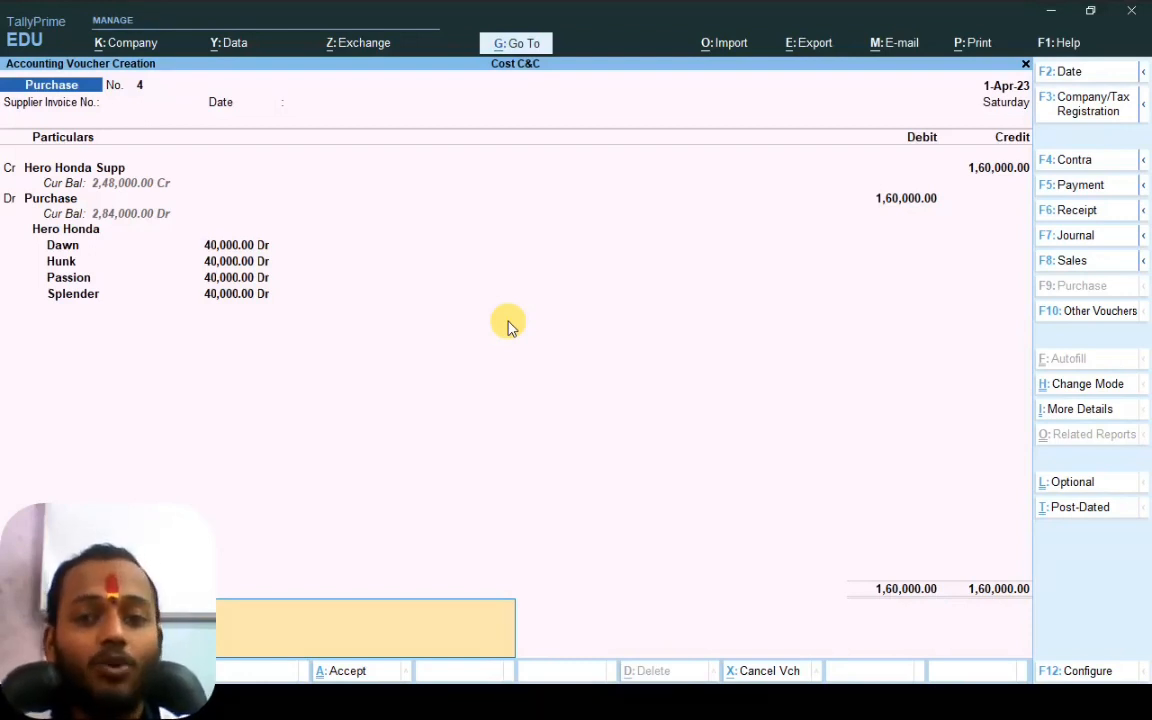
{"action": "key", "text": "Return"}
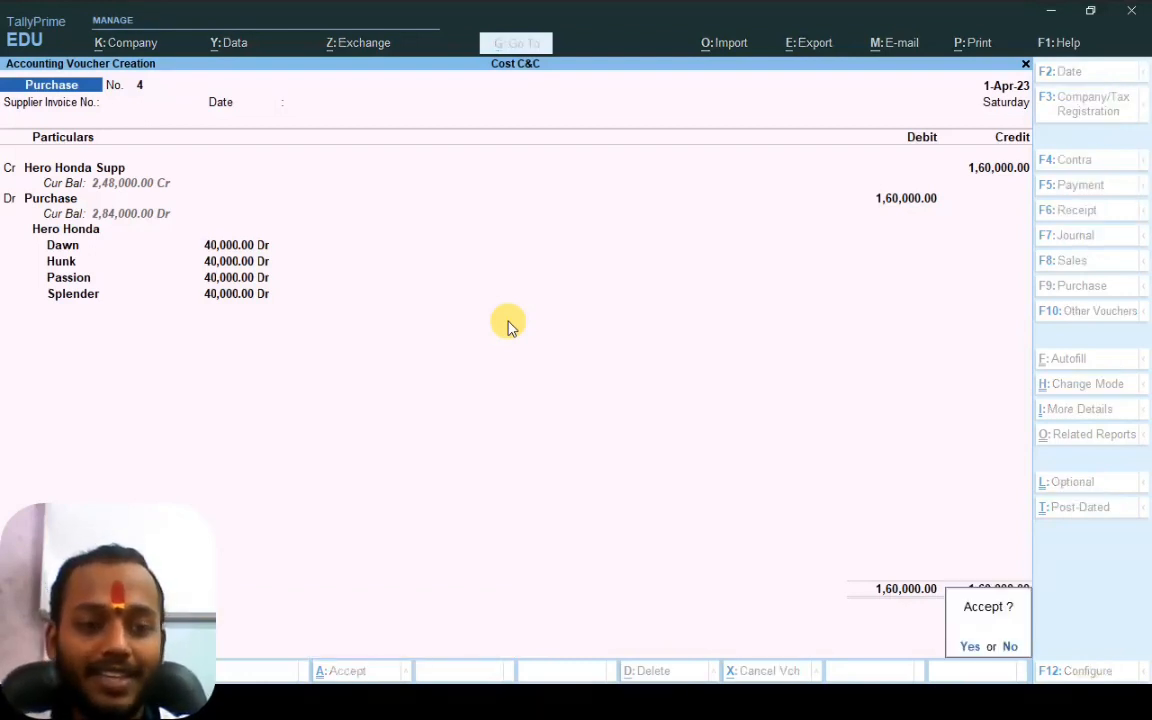
{"action": "key", "text": "y"}
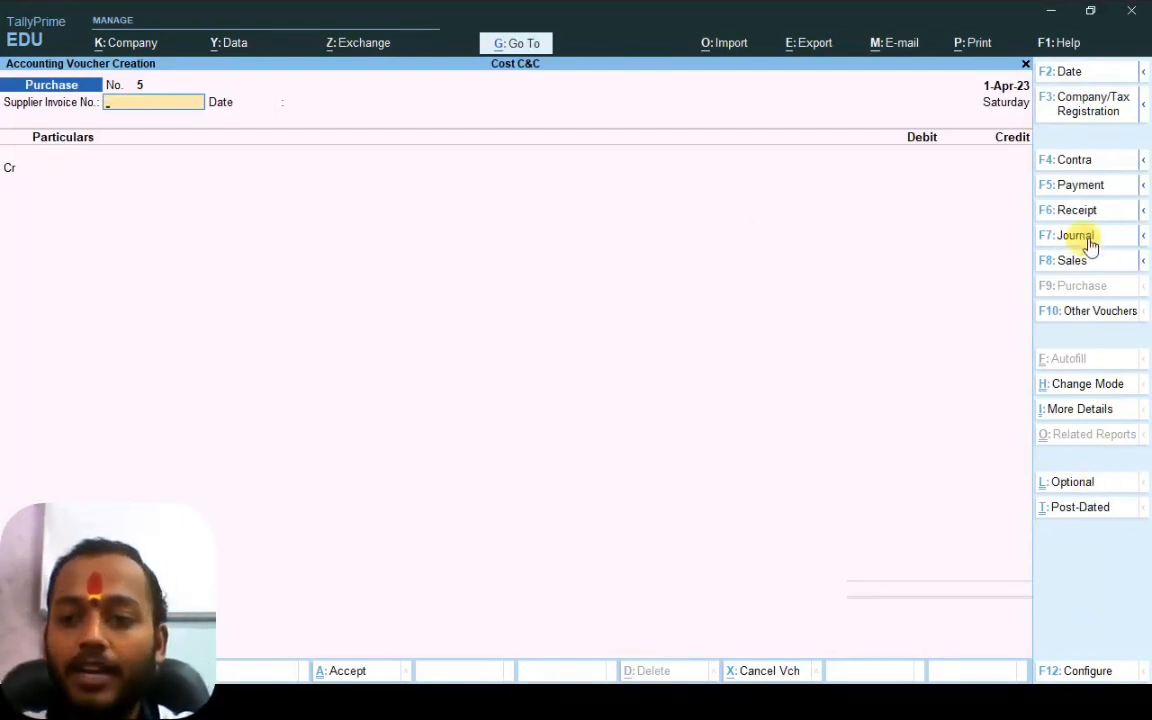
Start a sales voucher and change its entry mode to As Voucher
{"action": "left_click", "coordinate": [1068, 260]}
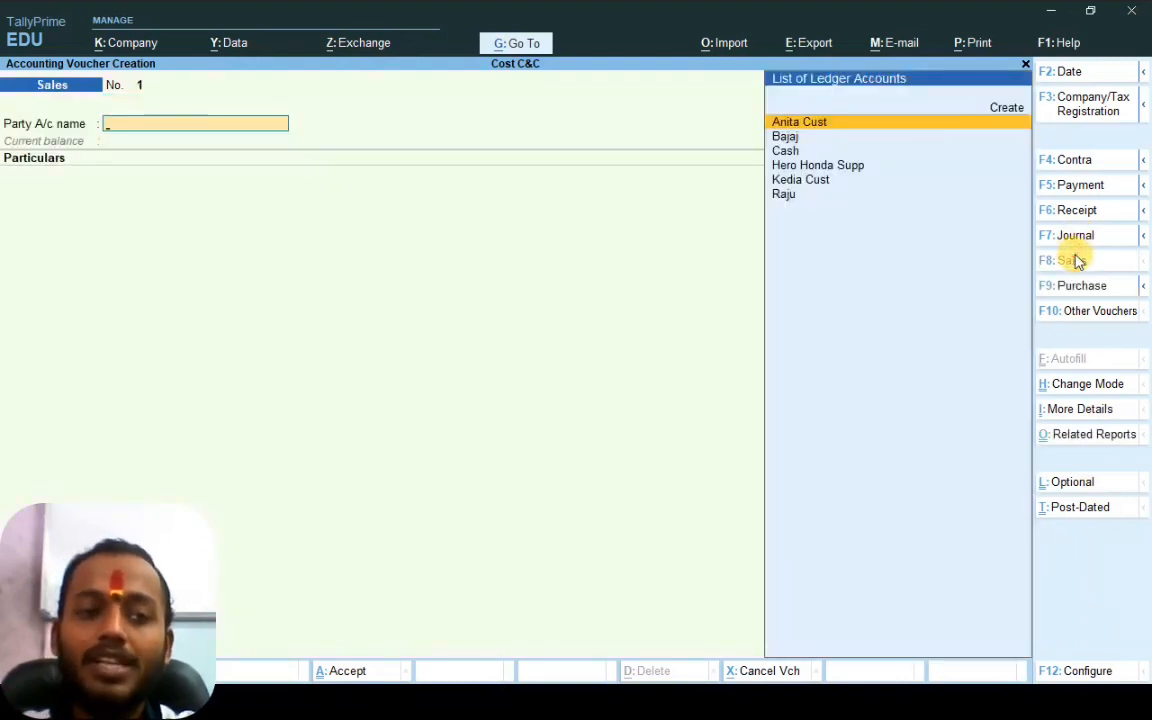
{"action": "key", "text": "ctrl+h"}
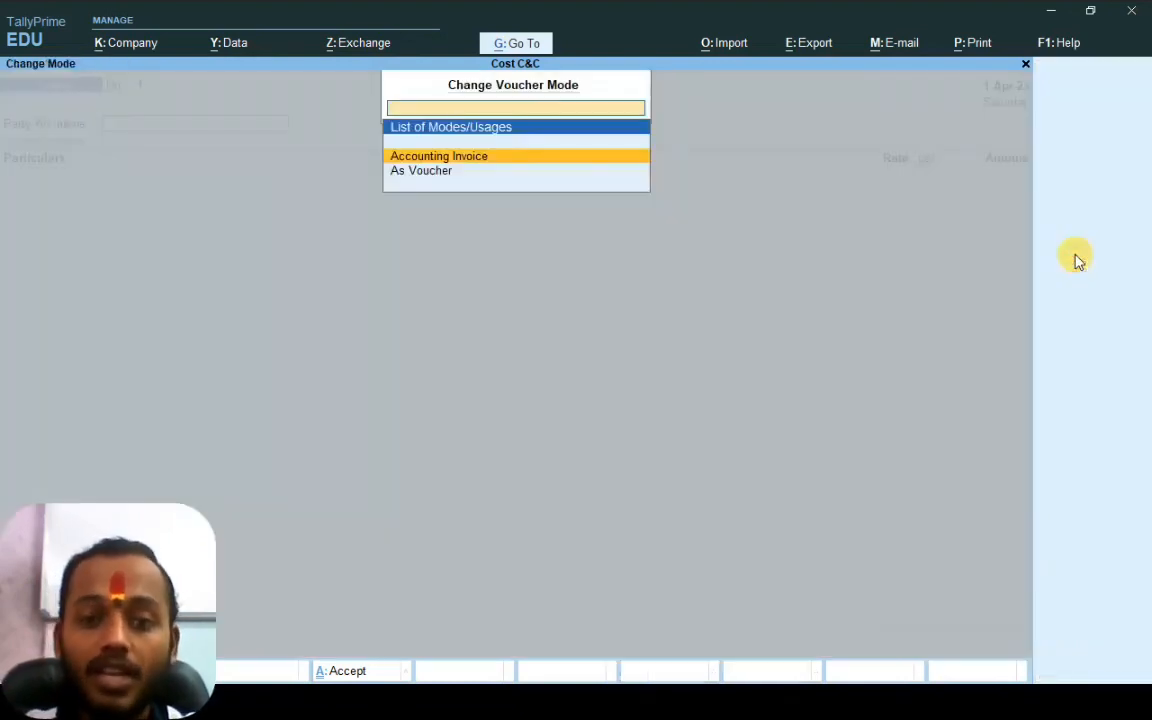
{"action": "key", "text": "Down"}
{"action": "key", "text": "Return"}
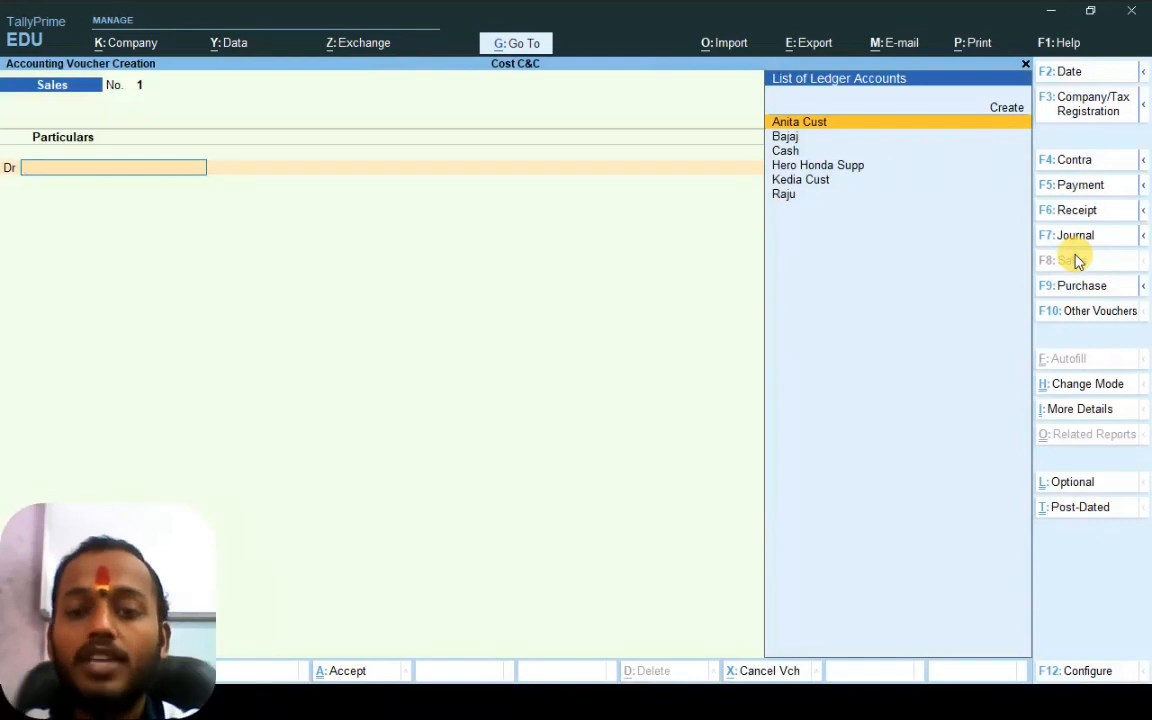
Debit the first customer ledger in sales voucher 1, leaving the dispatch and party details at their defaults
{"action": "key", "text": "Return"}
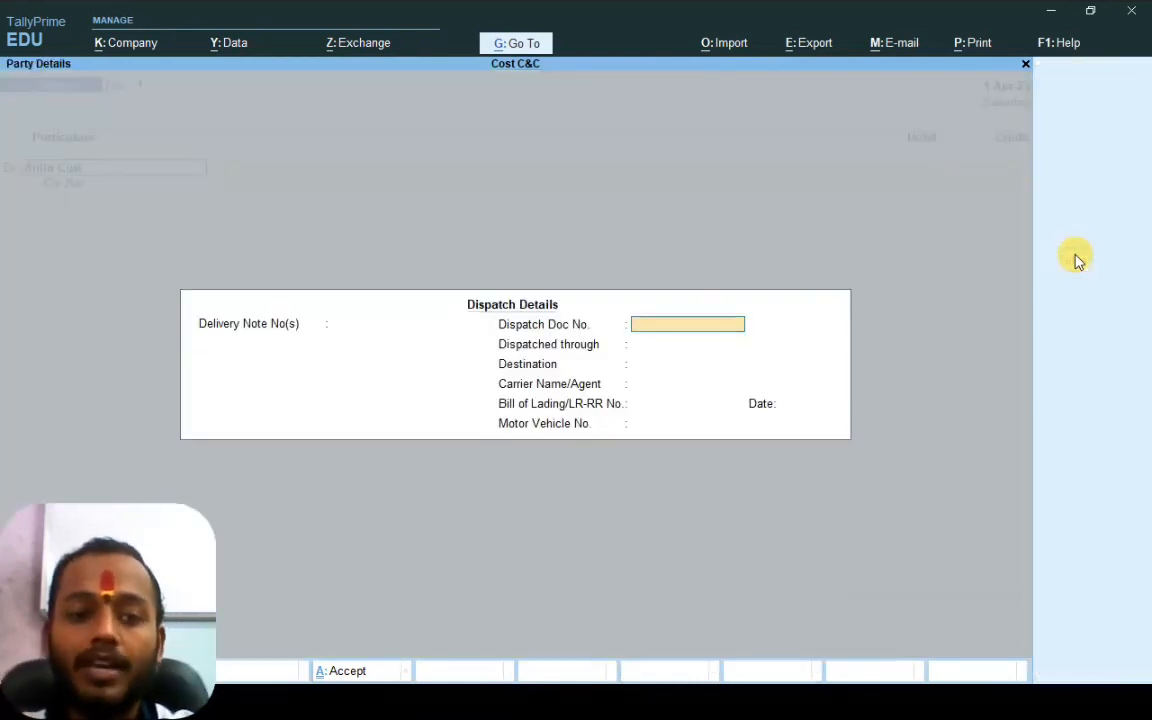
{"action": "key", "text": "Return"}
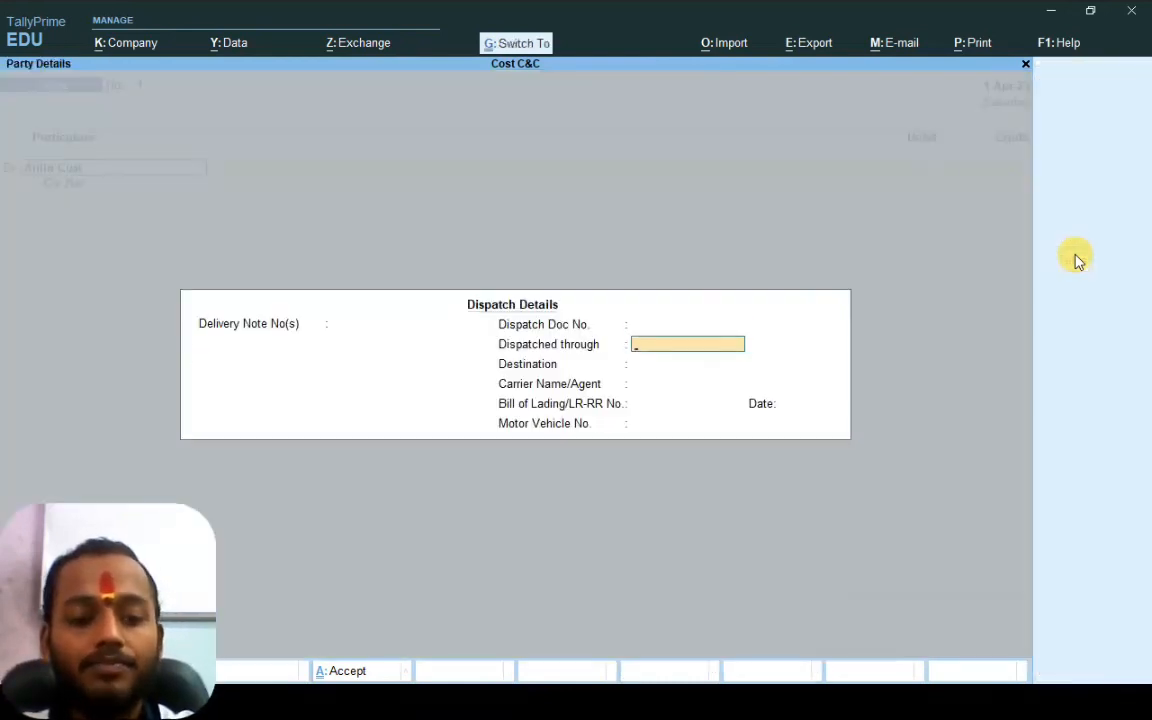
{"action": "key", "text": "ctrl+a"}
{"action": "key", "text": "ctrl+a"}
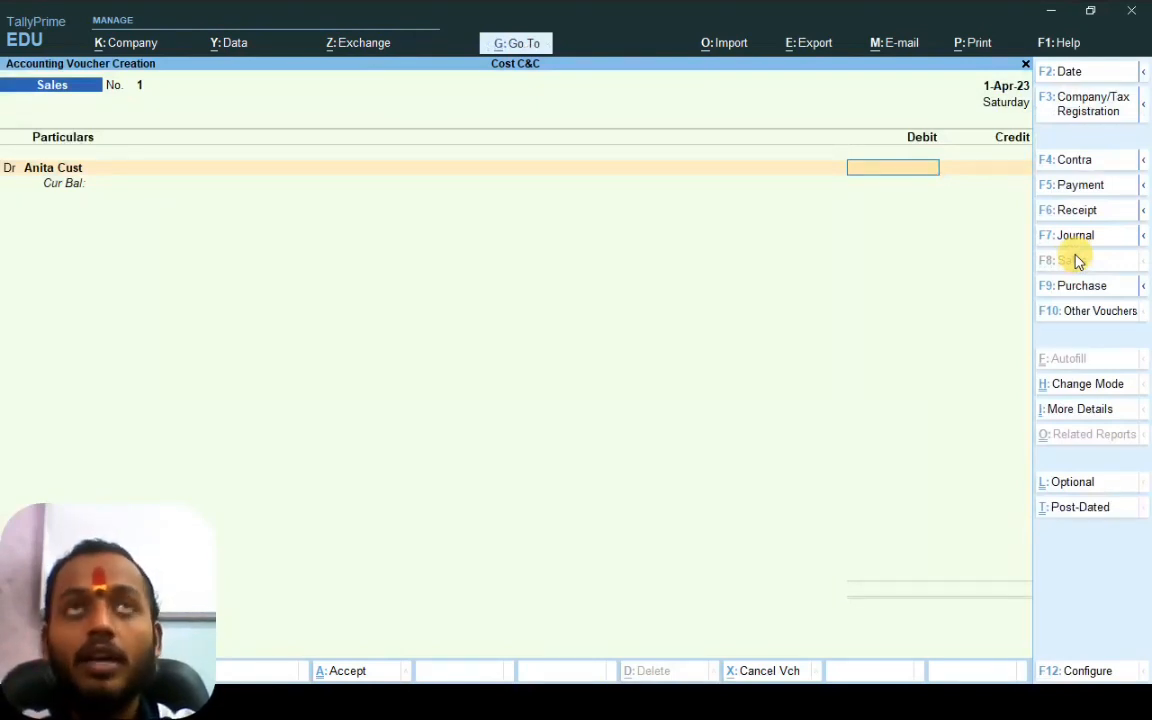
Set the customer's debit to 50000 and credit the Sales ledger for the same amount
{"action": "type", "text": "5"}
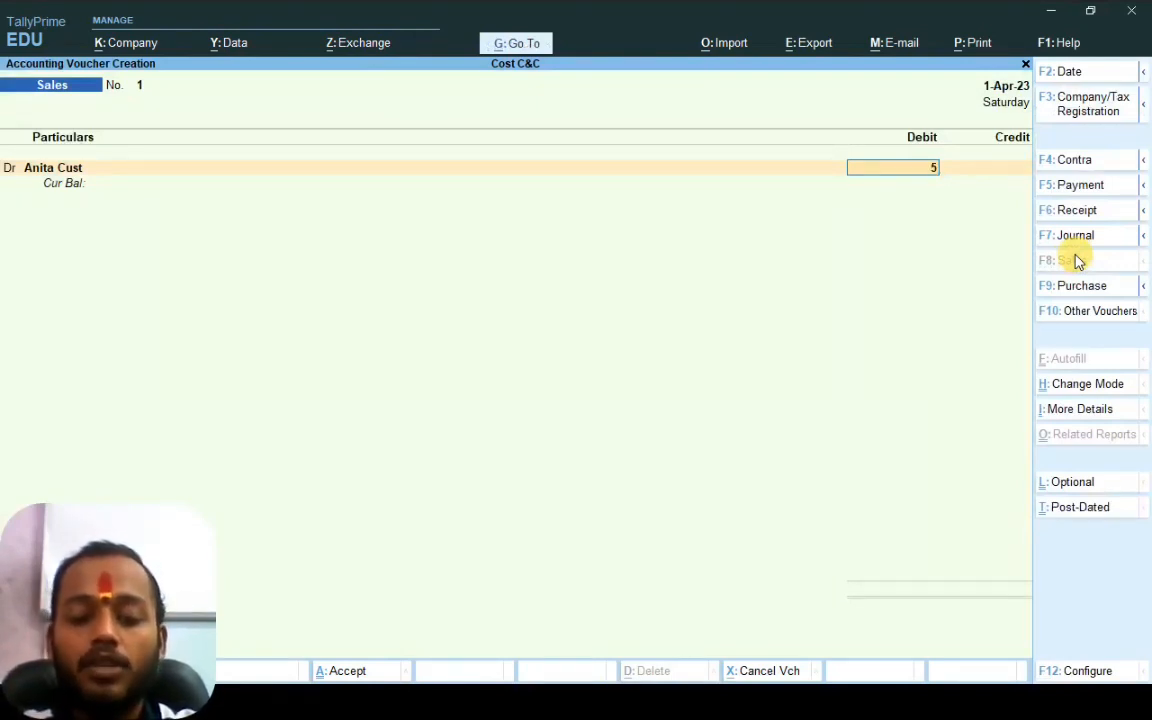
{"action": "type", "text": "0000"}
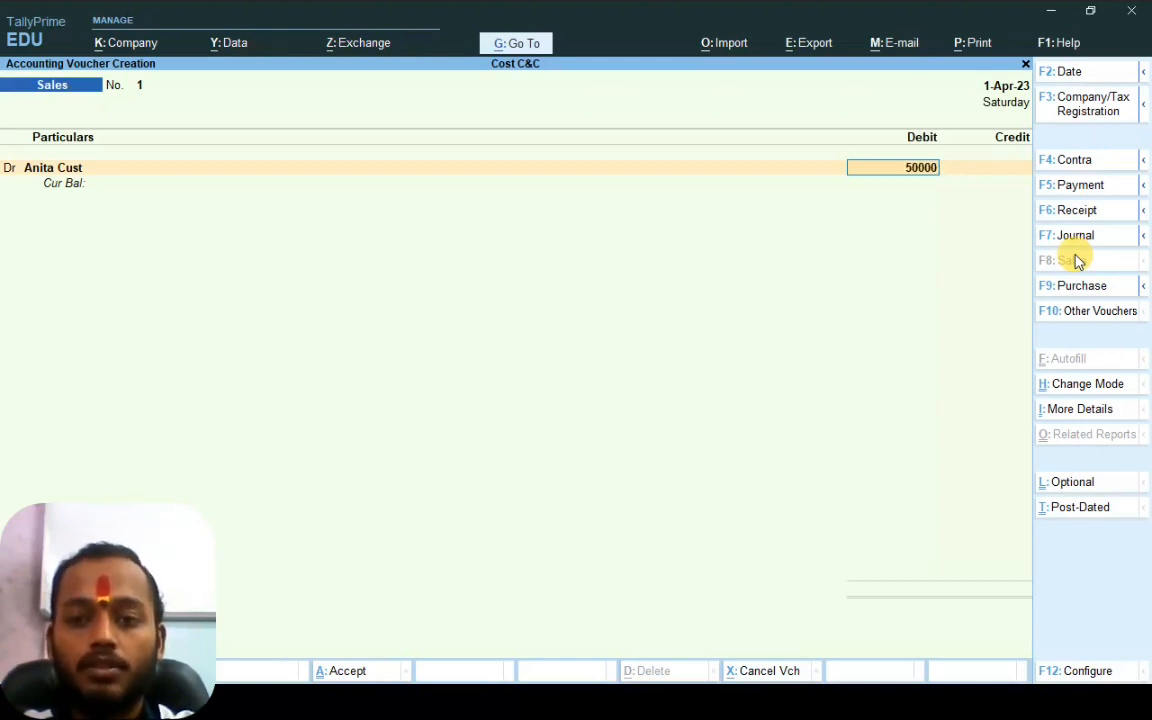
{"action": "key", "text": "Return"}
{"action": "key", "text": "Return"}
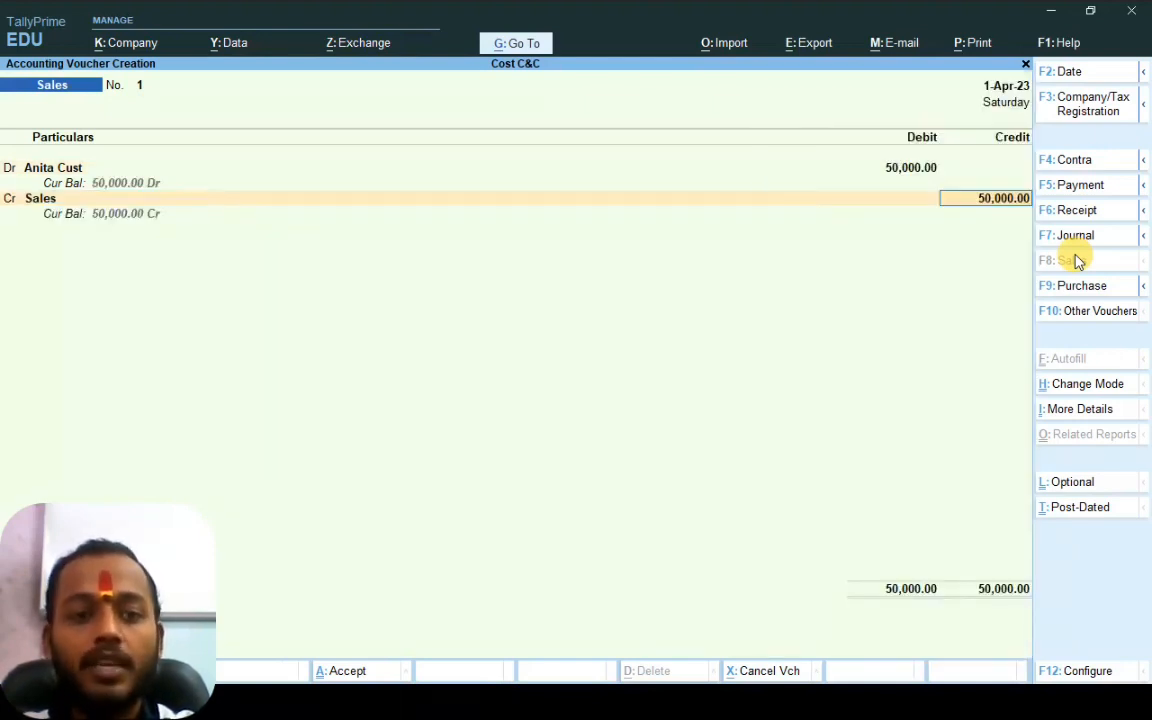
{"action": "key", "text": "Return"}
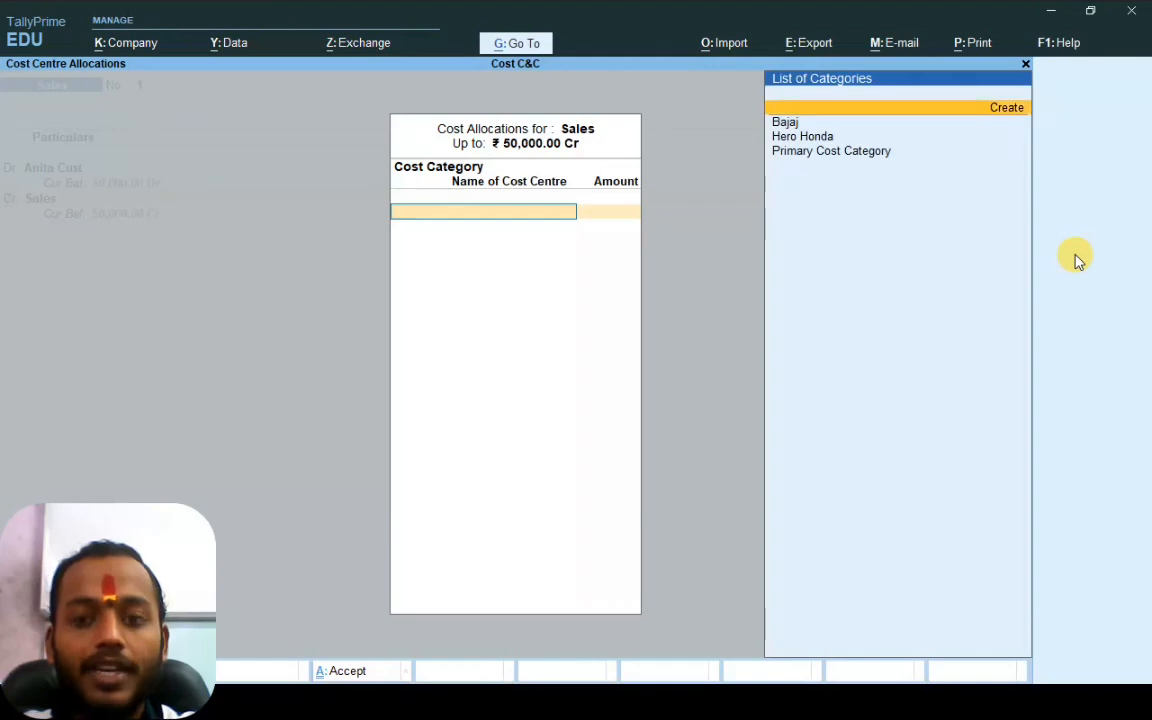
Allocate the 50,000 sale to the Splender cost centre under the Hero Honda category and save the voucher without narration
{"action": "key", "text": "Down"}
{"action": "key", "text": "Down"}
{"action": "key", "text": "Return"}
{"action": "key", "text": "Down"}
{"action": "key", "text": "Down"}
{"action": "key", "text": "Down"}
{"action": "key", "text": "Down"}
{"action": "key", "text": "Return"}
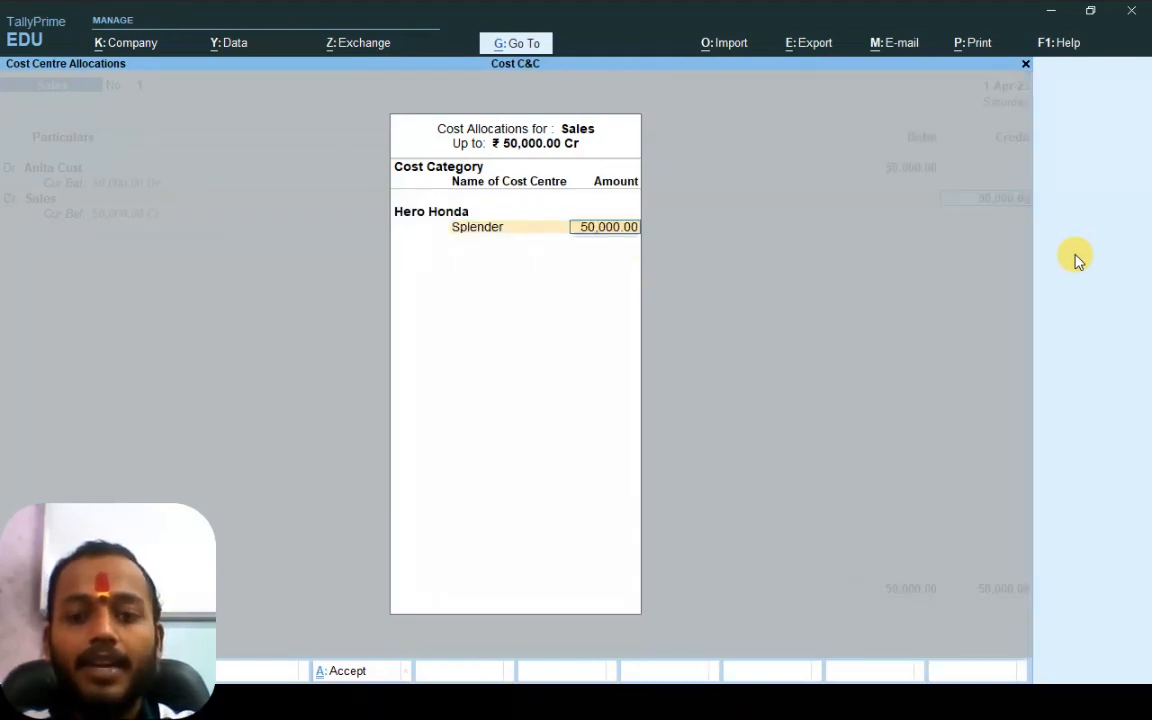
{"action": "key", "text": "Return"}
{"action": "key", "text": "Return"}
{"action": "key", "text": "Return"}
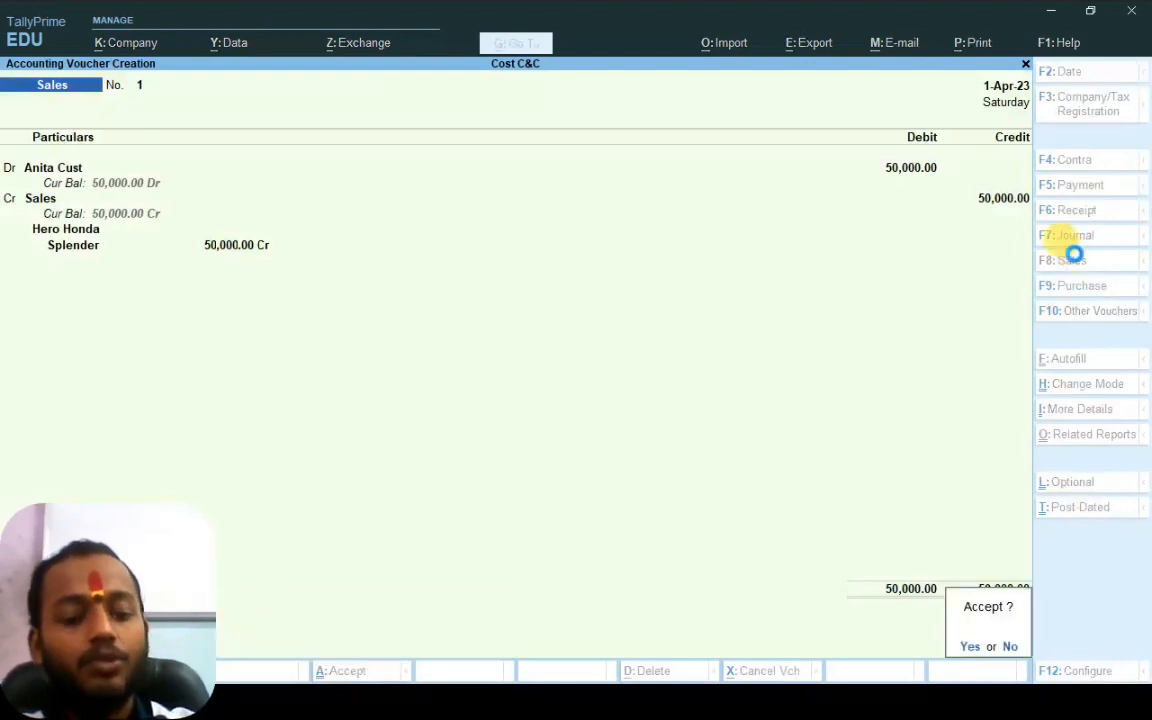
{"action": "key", "text": "Return"}
{"action": "key", "text": "Return"}
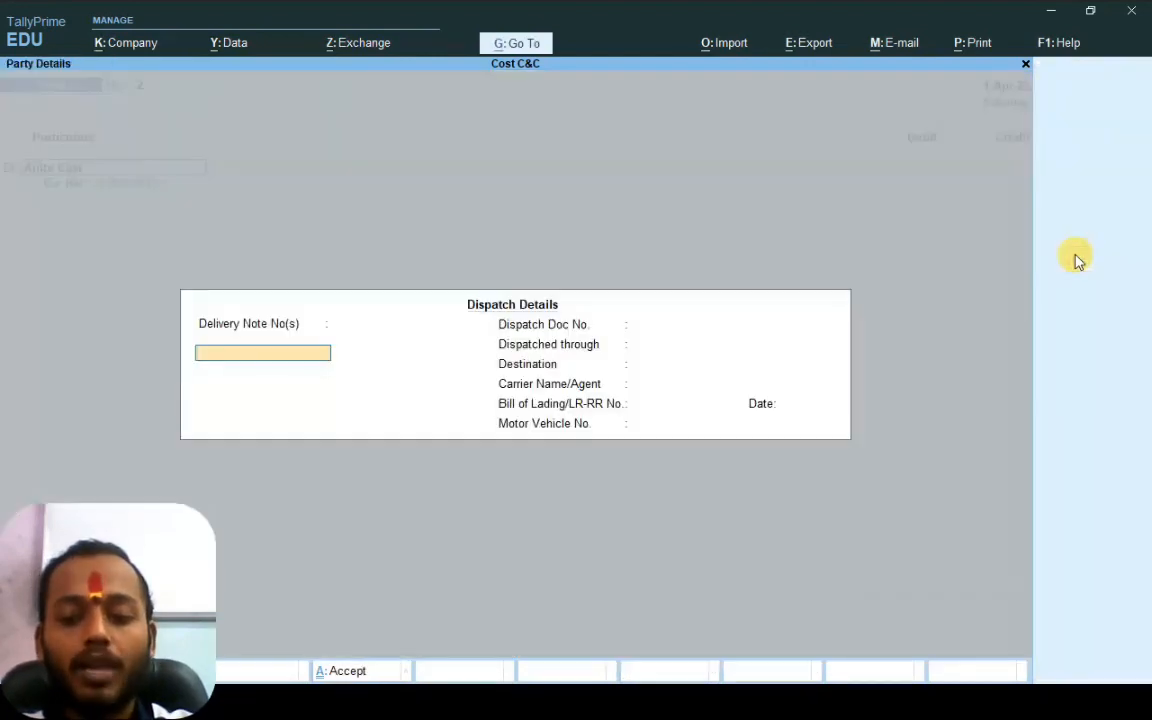
{"action": "key", "text": "Escape"}
{"action": "key", "text": "Return"}
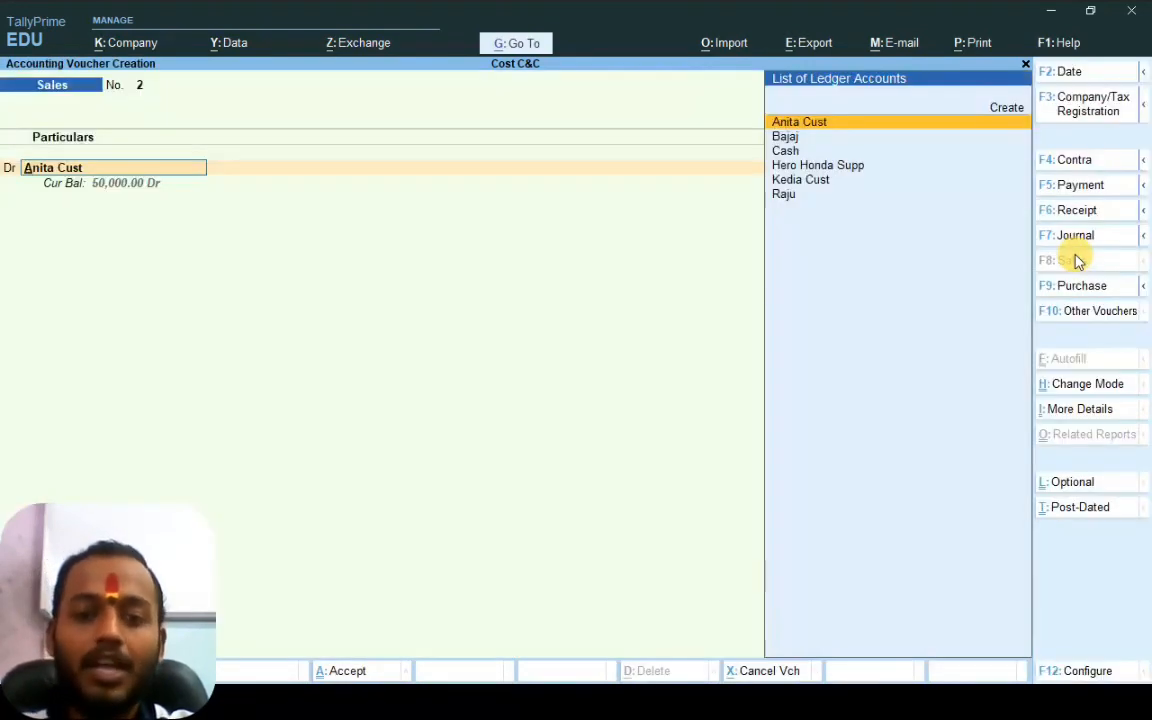
Switch to the PowerPoint slide show, review the listed practice transactions and closing note, and return to TallyPrime
{"action": "key", "text": "alt+Tab"}
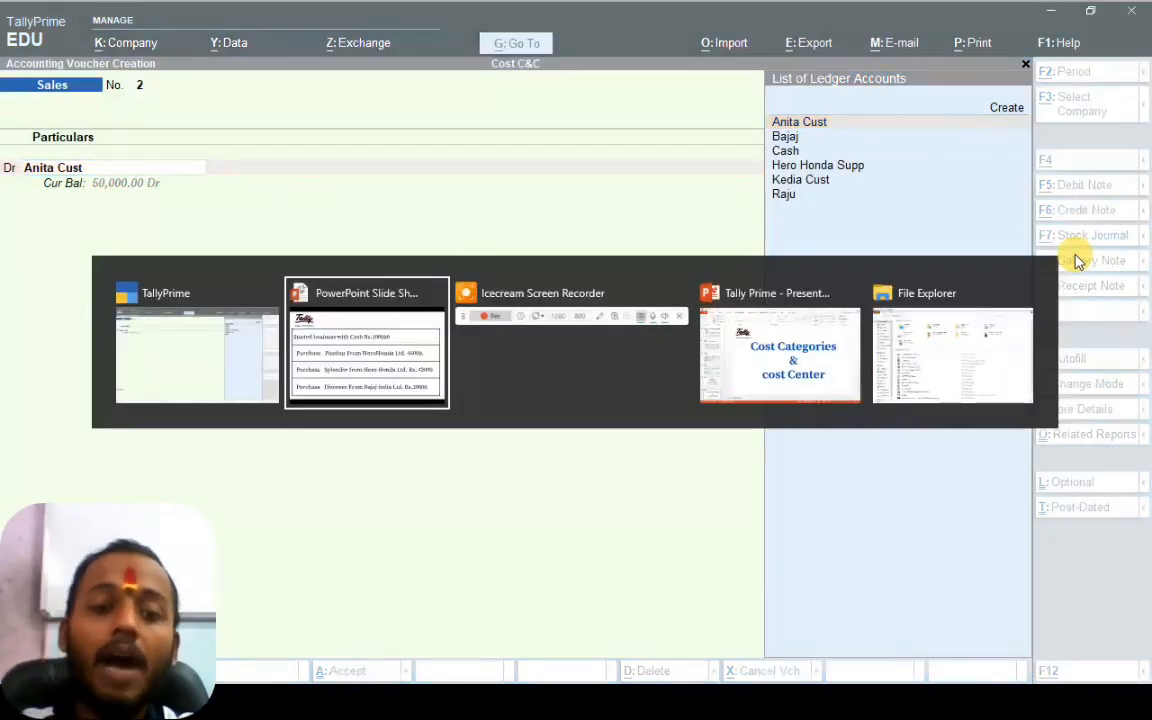
{"action": "left_click", "coordinate": [380, 360]}
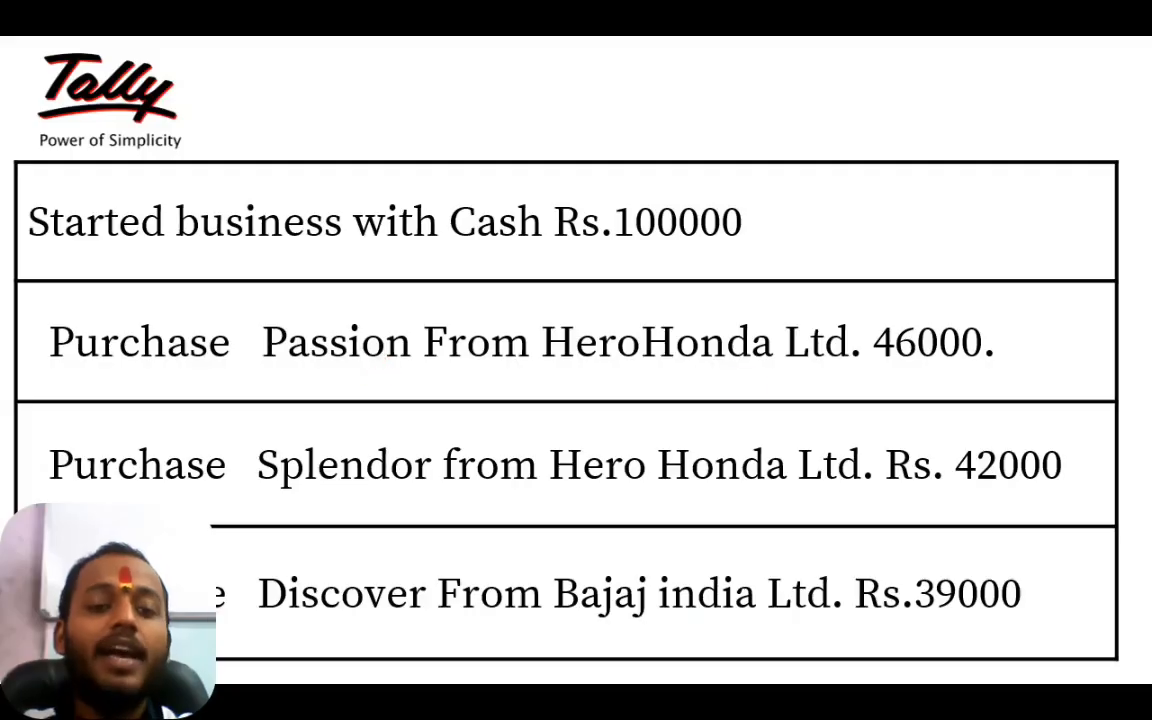
{"action": "left_click", "coordinate": [820, 512]}
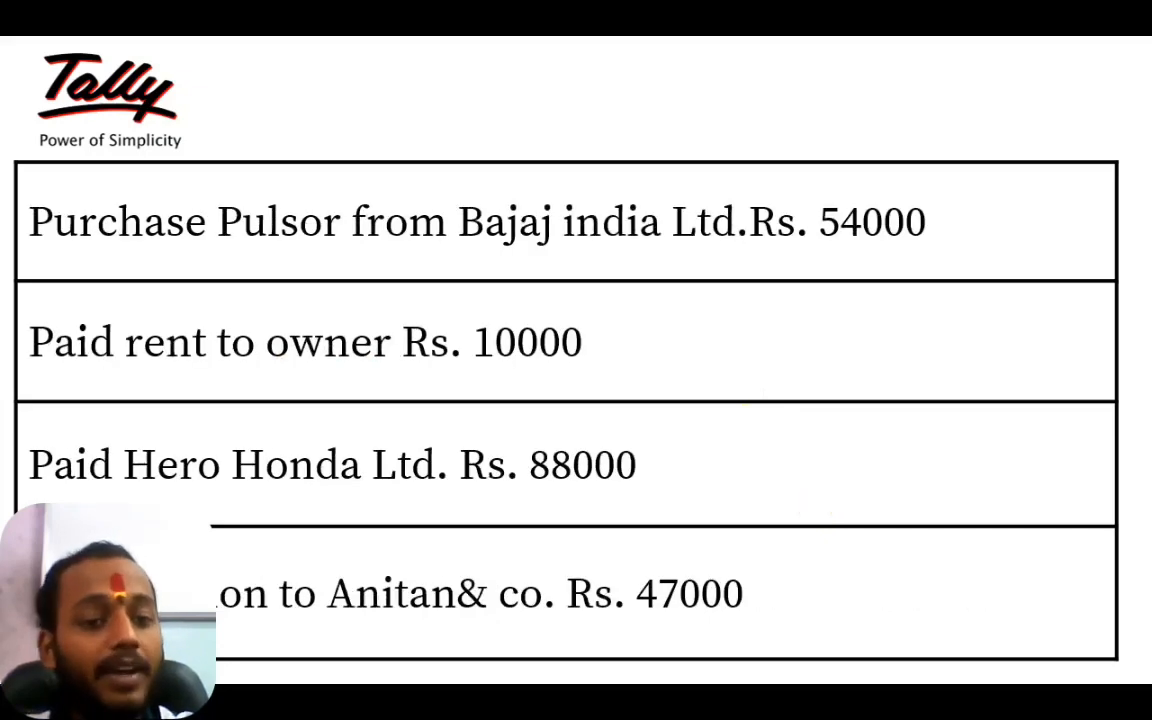
{"action": "key", "text": "Right"}
{"action": "key", "text": "Right"}
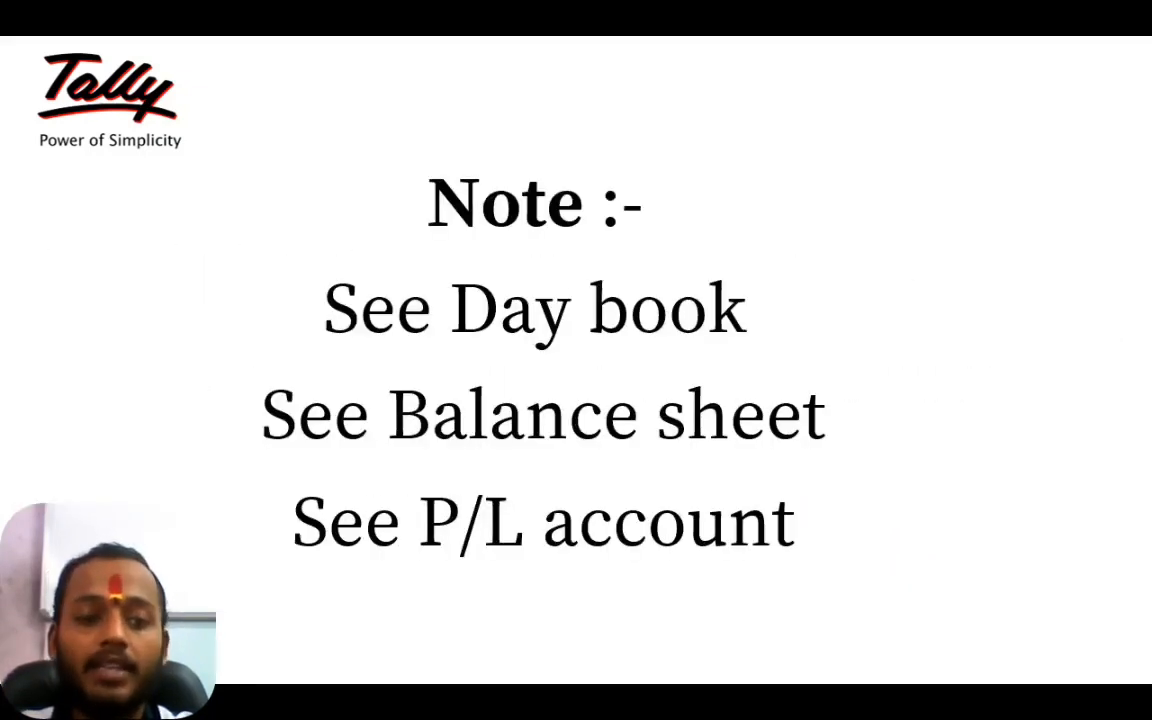
{"action": "key", "text": "Right"}
{"action": "key", "text": "Right"}
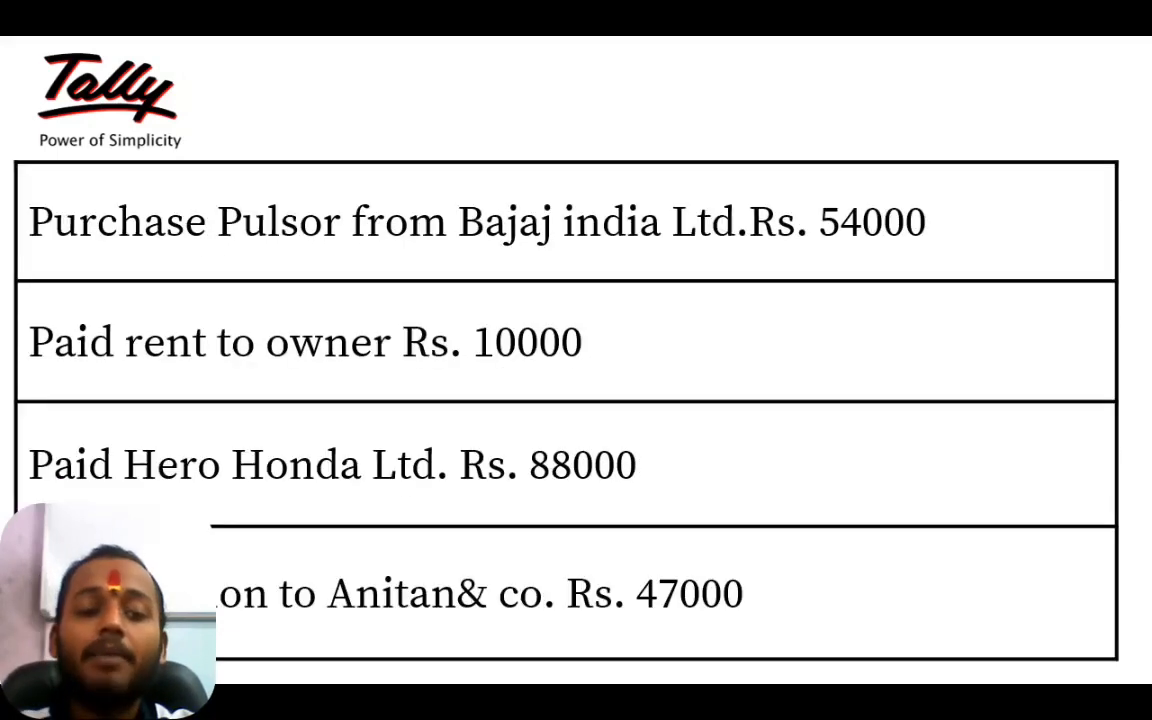
{"action": "key", "text": "alt+Tab"}
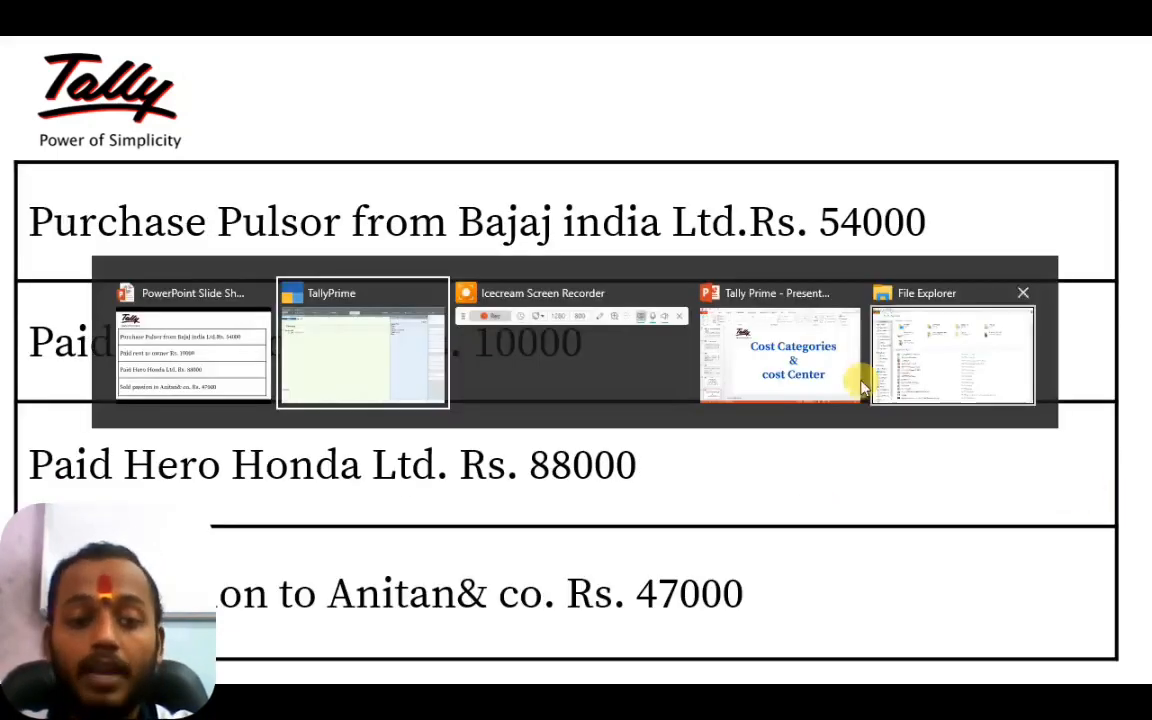
{"action": "left_click", "coordinate": [312, 345]}
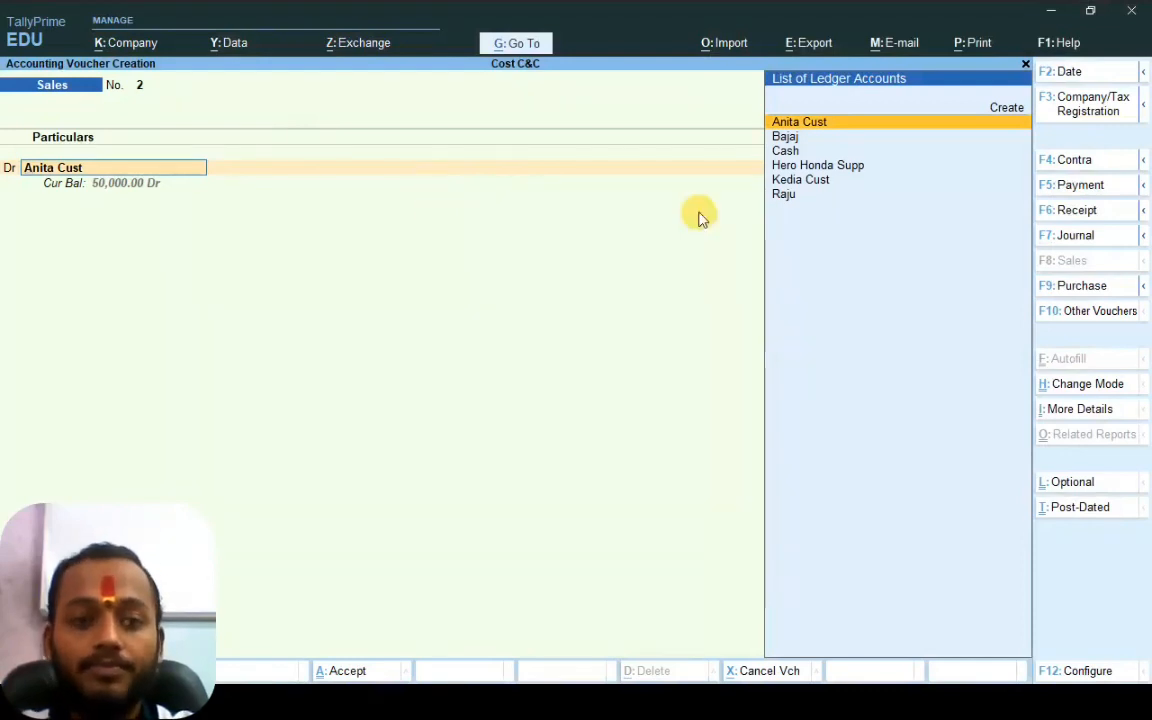
Leave sales voucher 2 without recording it and return to the Gateway of Tally
{"action": "key", "text": "BackSpace"}
{"action": "key", "text": "Escape"}
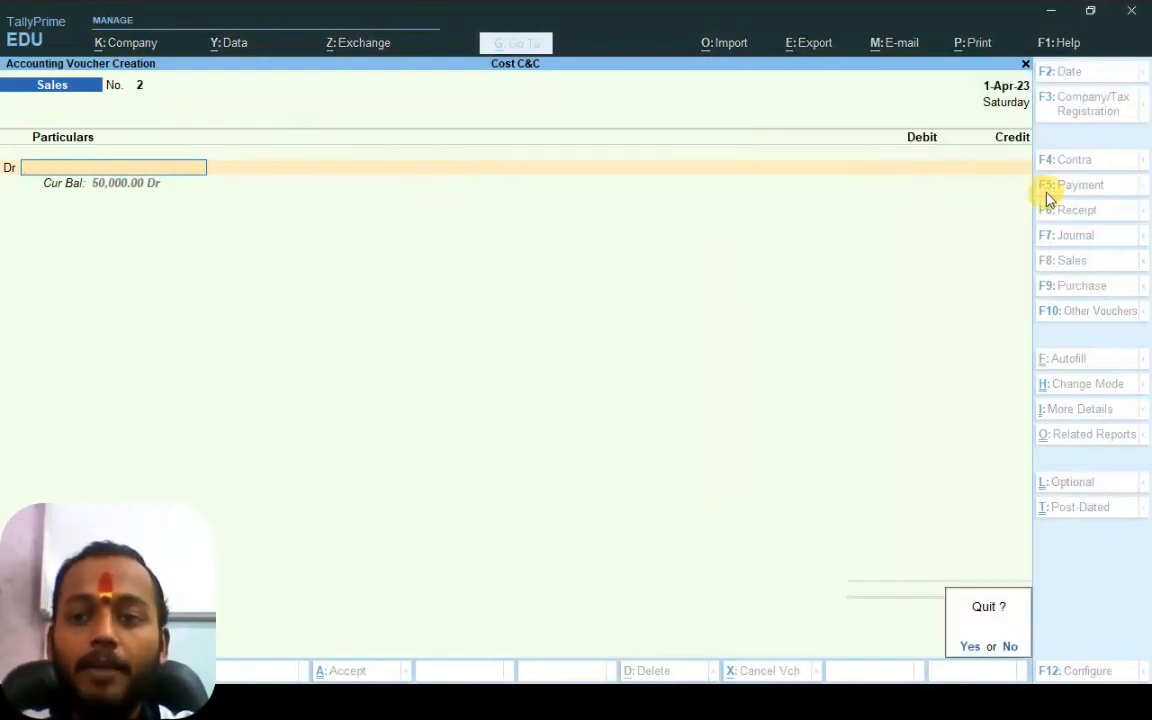
{"action": "key", "text": "y"}
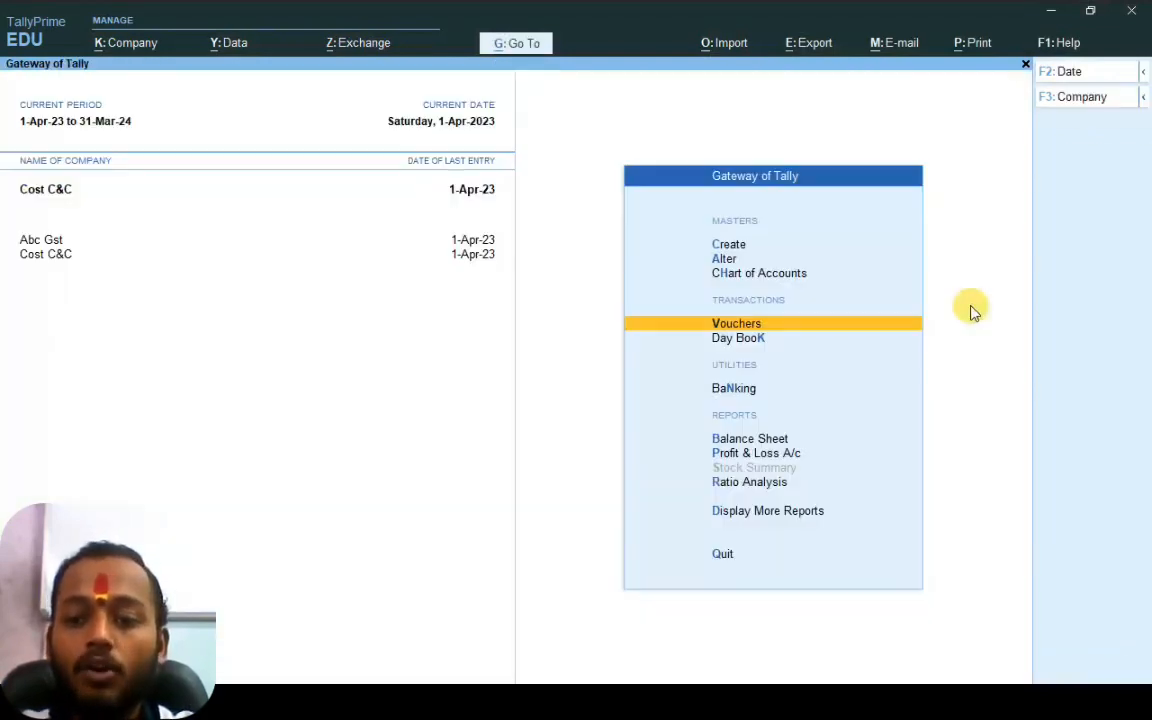
Try to record a payment voucher debiting the Rent ledger with 2000, abandoning it at the cost centre allocation
{"action": "left_click", "coordinate": [750, 322]}
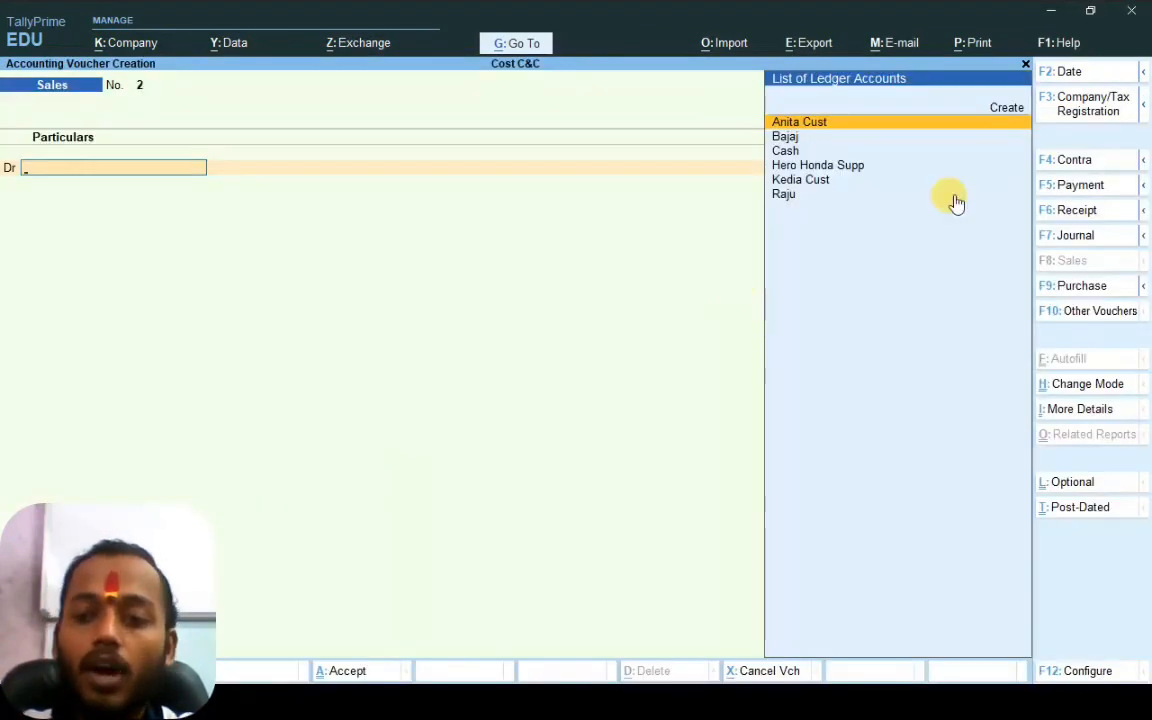
{"action": "left_click", "coordinate": [1085, 184]}
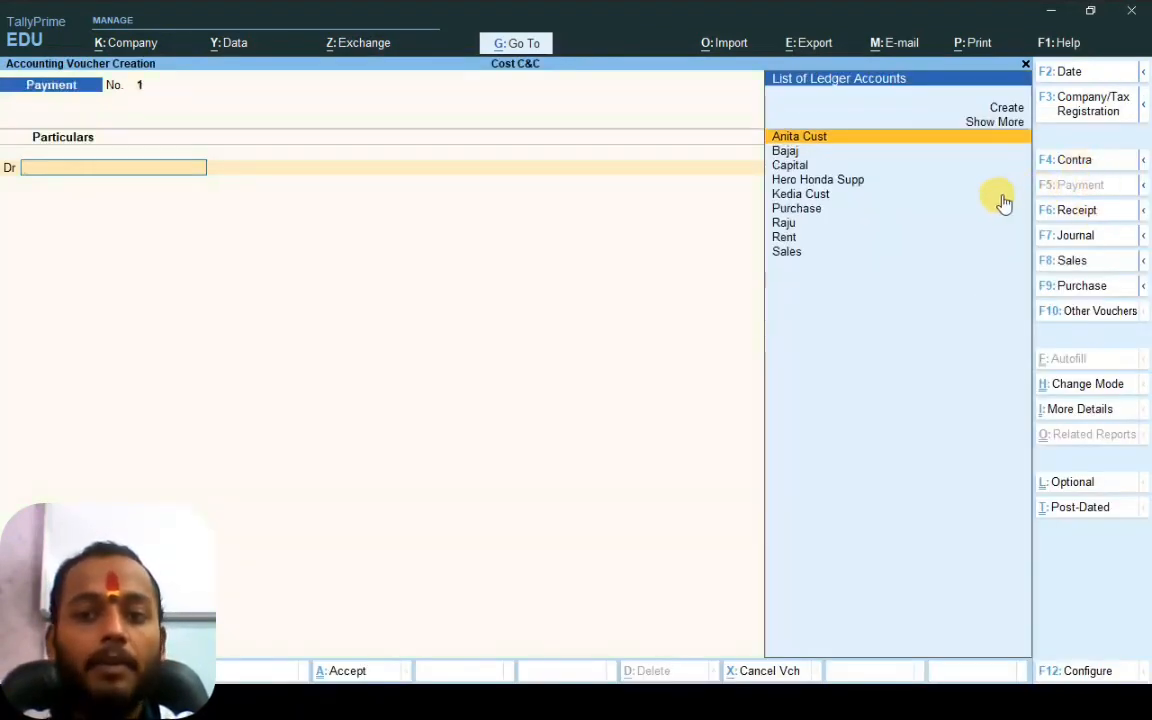
{"action": "key", "text": "Down"}
{"action": "key", "text": "Down"}
{"action": "key", "text": "Down"}
{"action": "key", "text": "Down"}
{"action": "key", "text": "Down"}
{"action": "key", "text": "Down"}
{"action": "key", "text": "Down"}
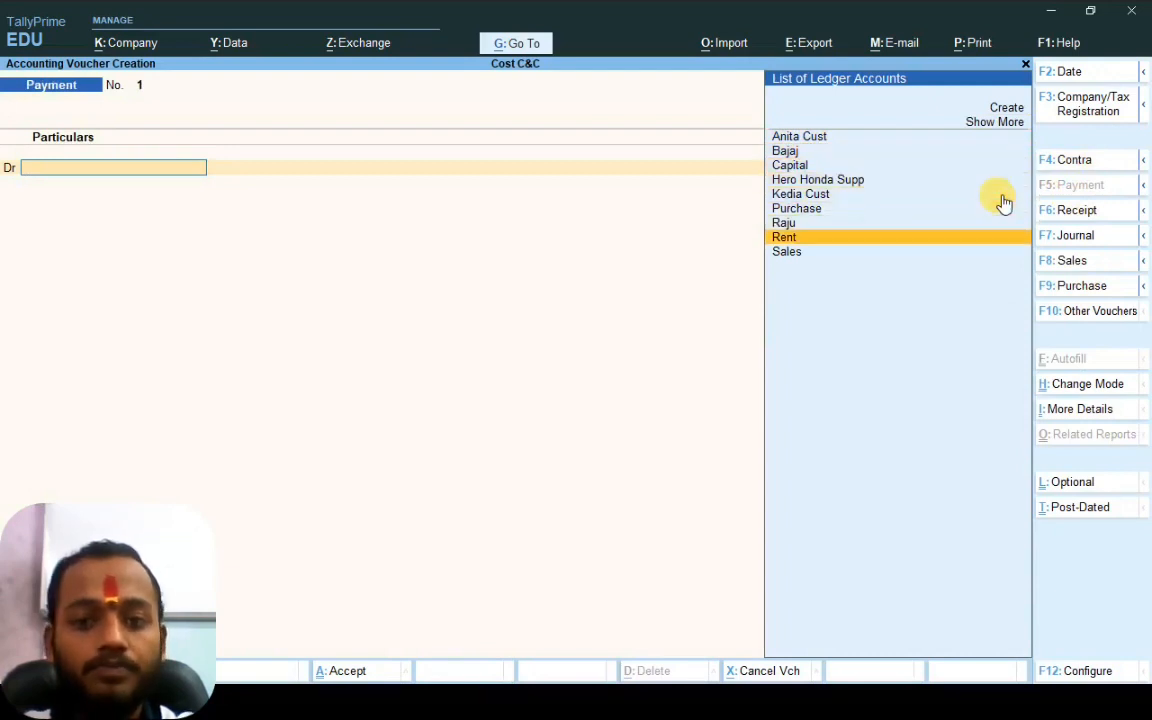
{"action": "key", "text": "Return"}
{"action": "type", "text": "2000"}
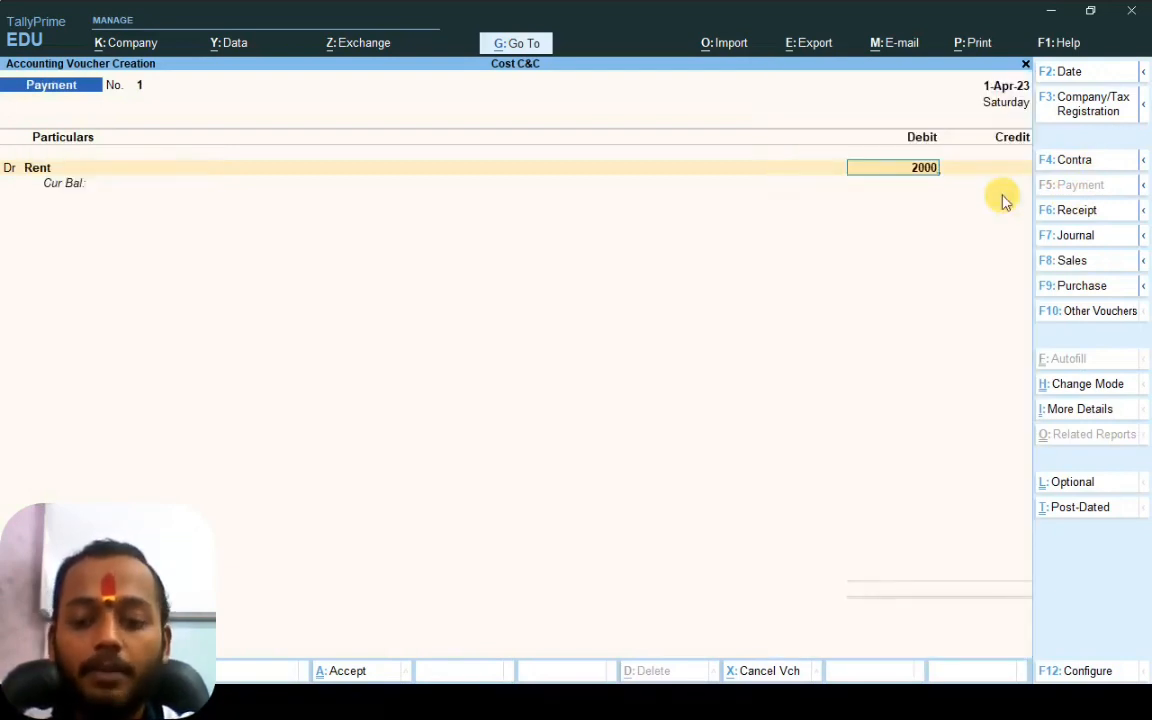
{"action": "key", "text": "Return"}
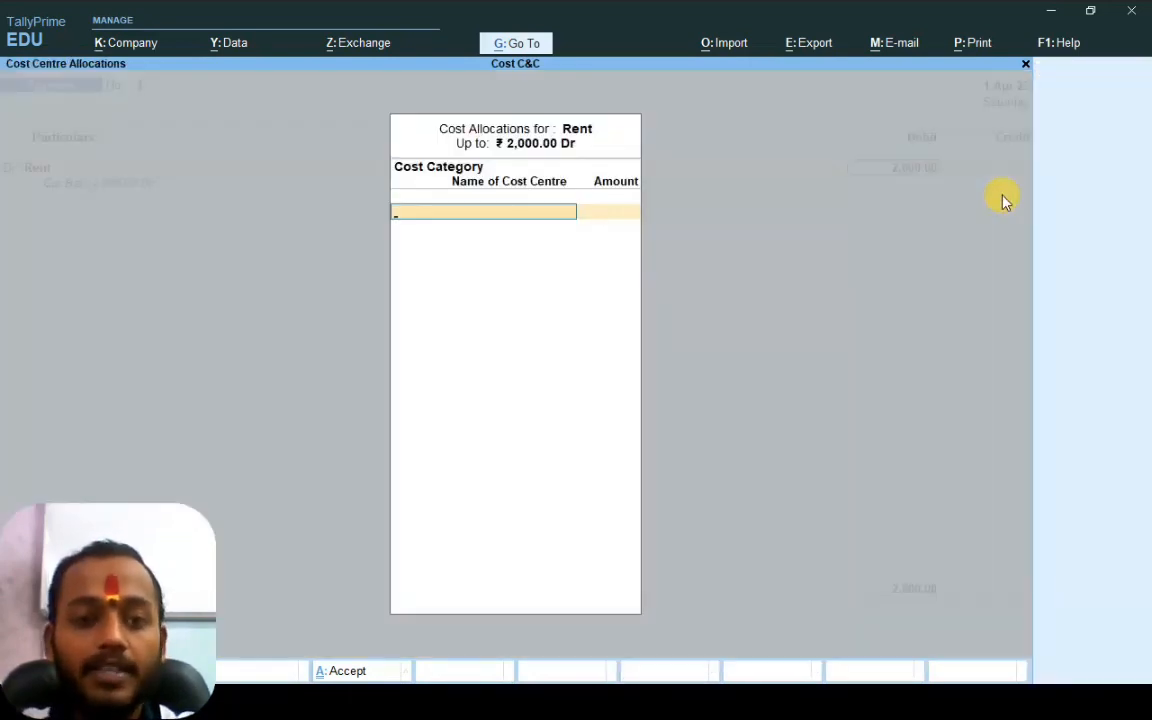
{"action": "key", "text": "Escape"}
{"action": "key", "text": "y"}
{"action": "key", "text": "Escape"}
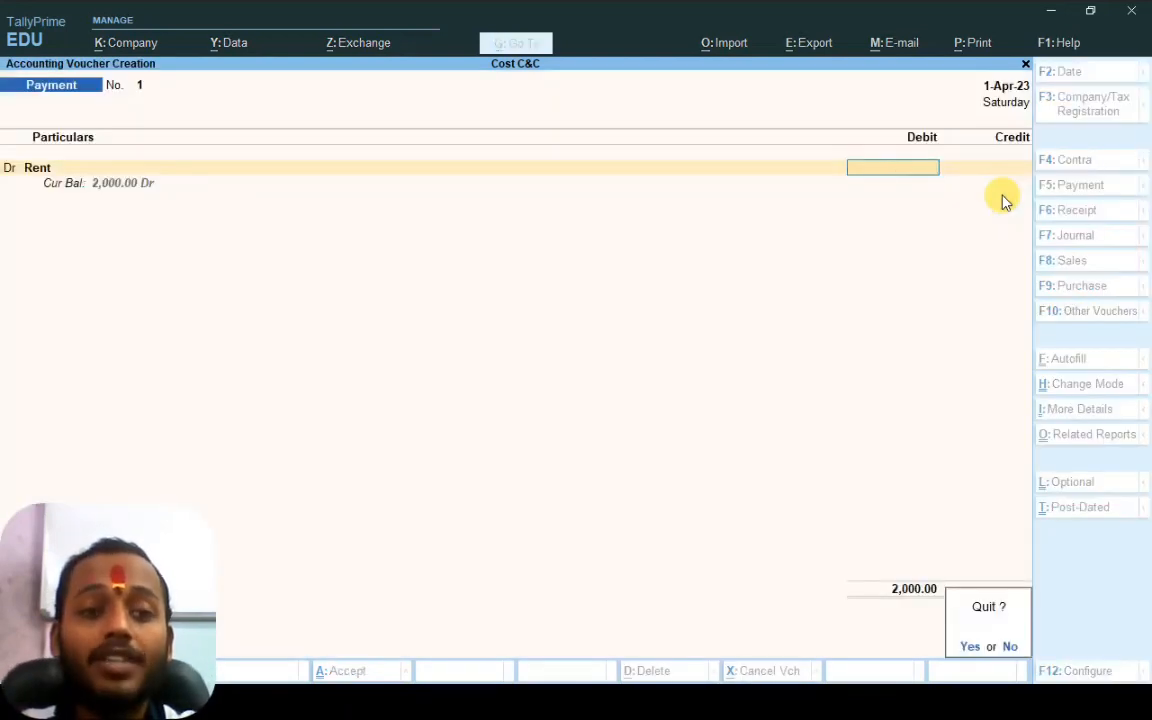
{"action": "key", "text": "y"}
{"action": "key", "text": "Up"}
{"action": "key", "text": "Up"}
{"action": "key", "text": "Up"}
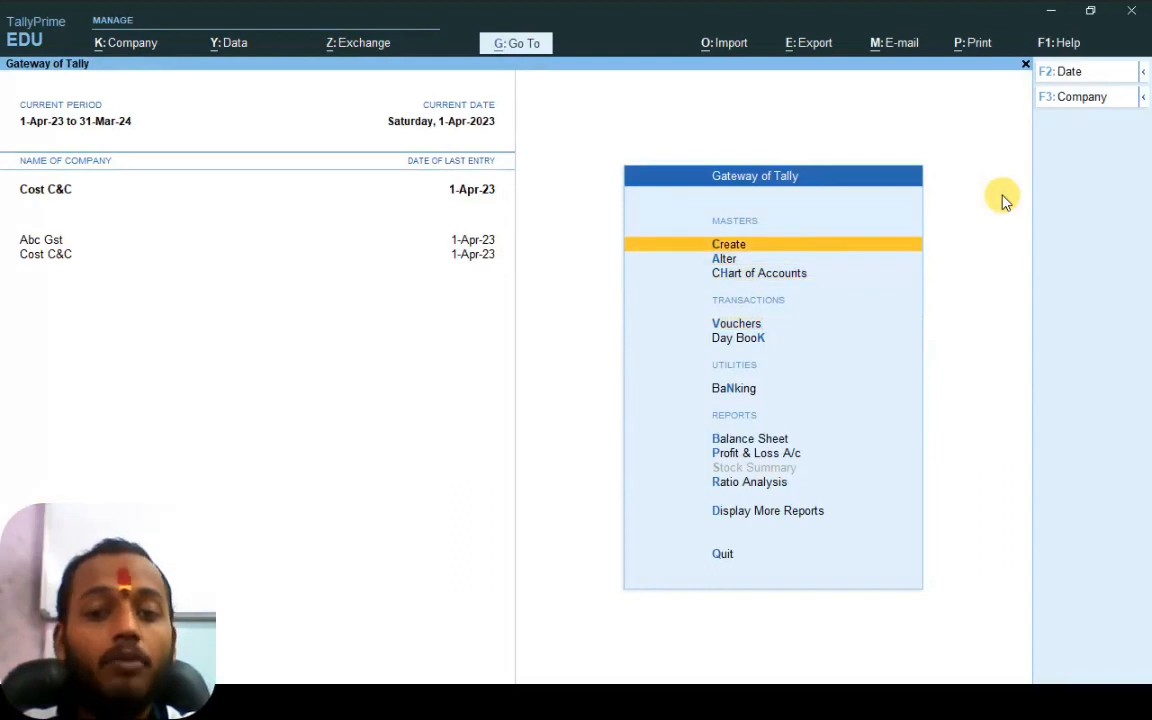
{"action": "key", "text": "Return"}
{"action": "key", "text": "Down"}
{"action": "key", "text": "Escape"}
Open the existing Rent ledger master for alteration
{"action": "key", "text": "Down"}
{"action": "key", "text": "Return"}
{"action": "key", "text": "Down"}
{"action": "key", "text": "Return"}
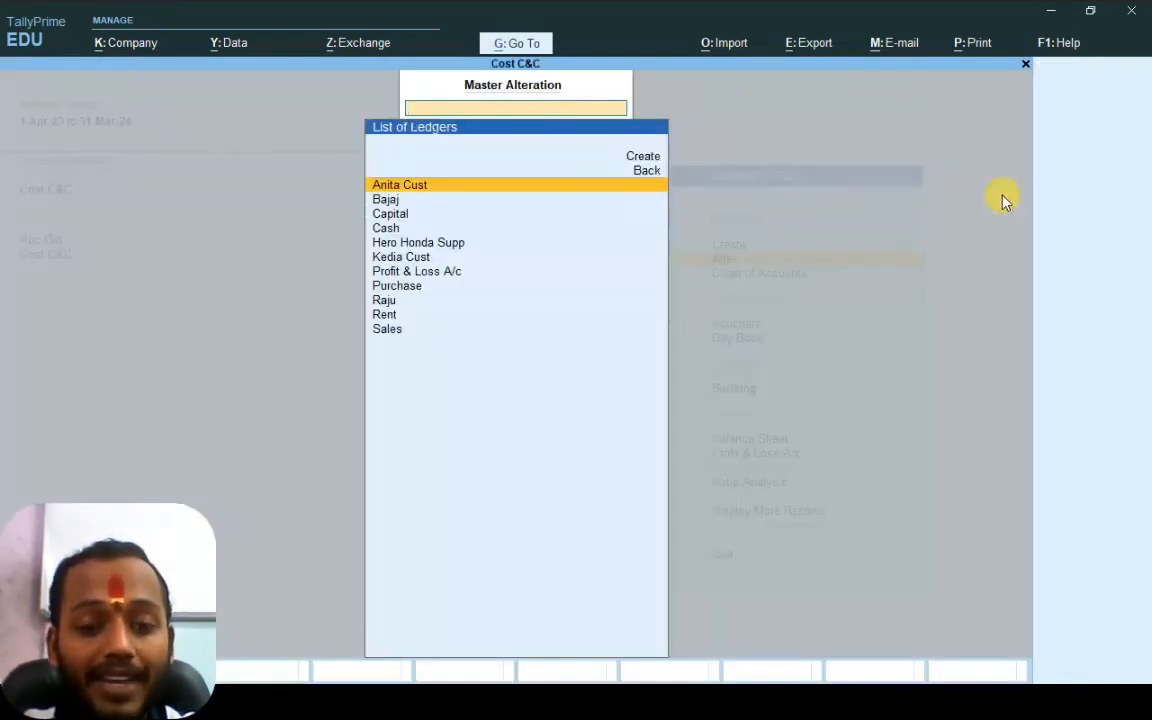
{"action": "key", "text": "Down"}
{"action": "key", "text": "Down"}
{"action": "key", "text": "Down"}
{"action": "key", "text": "Down"}
{"action": "key", "text": "Down"}
{"action": "key", "text": "Down"}
{"action": "key", "text": "Down"}
{"action": "key", "text": "Down"}
{"action": "key", "text": "Down"}
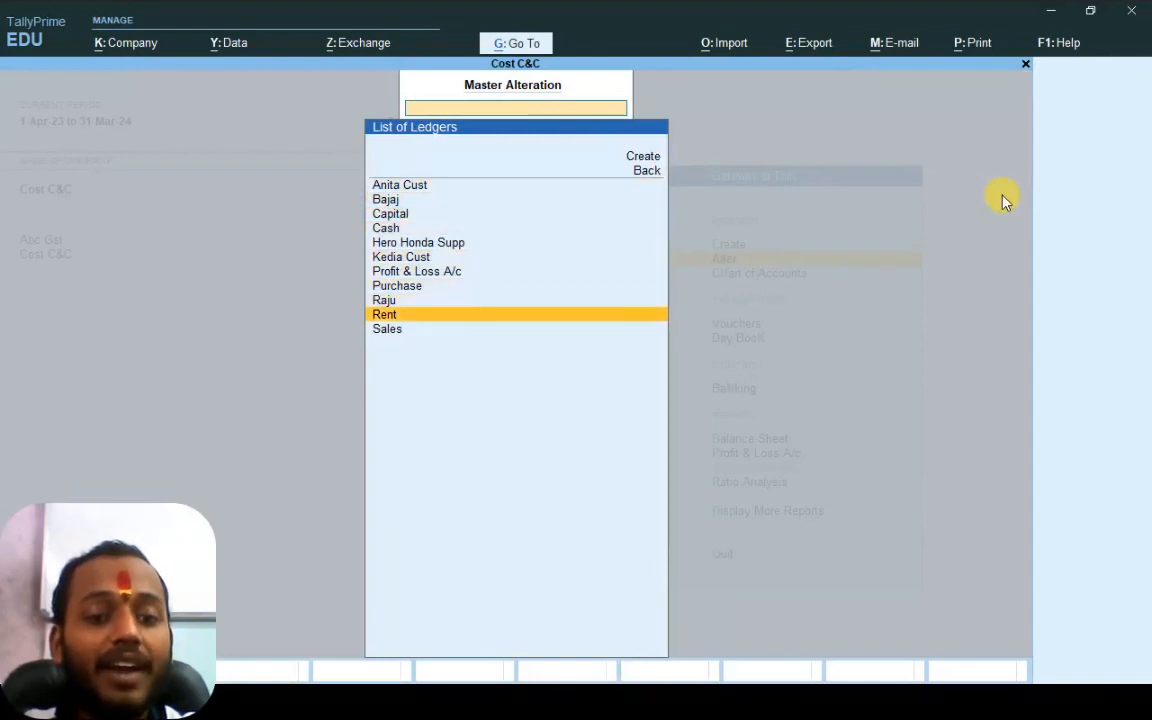
{"action": "key", "text": "Return"}
{"action": "key", "text": "Return"}
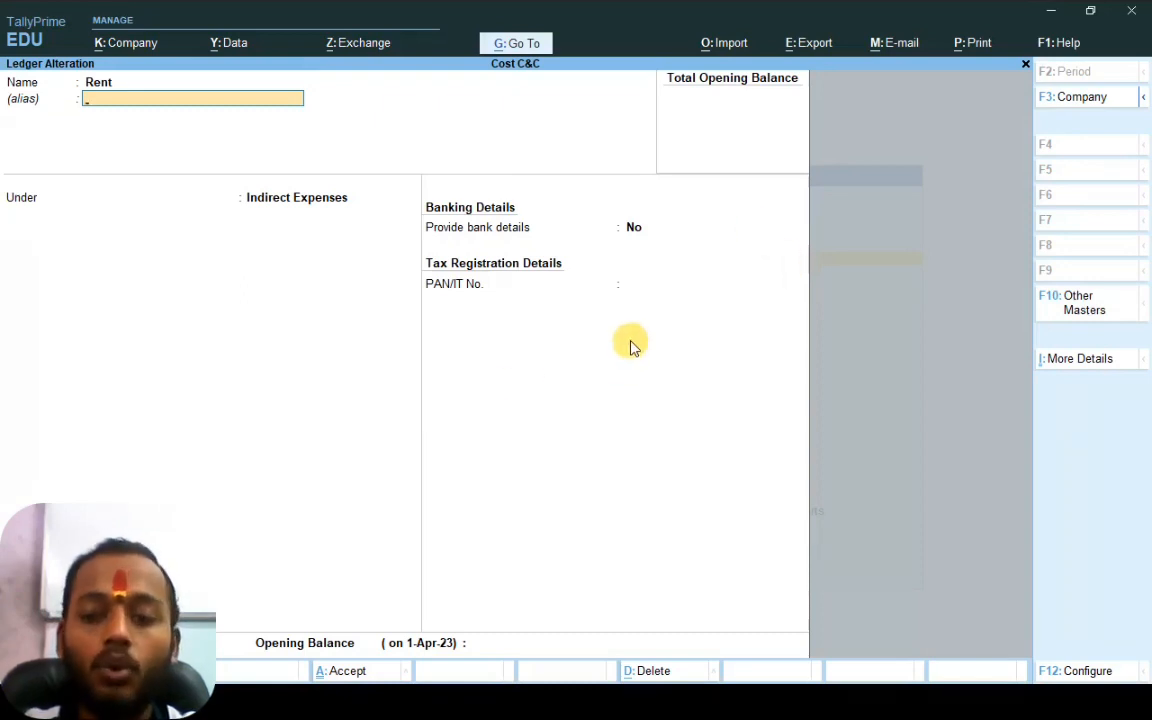
Set cost centre applicability to No for the Rent ledger, save it and return to the Gateway of Tally
{"action": "left_click", "coordinate": [1080, 362]}
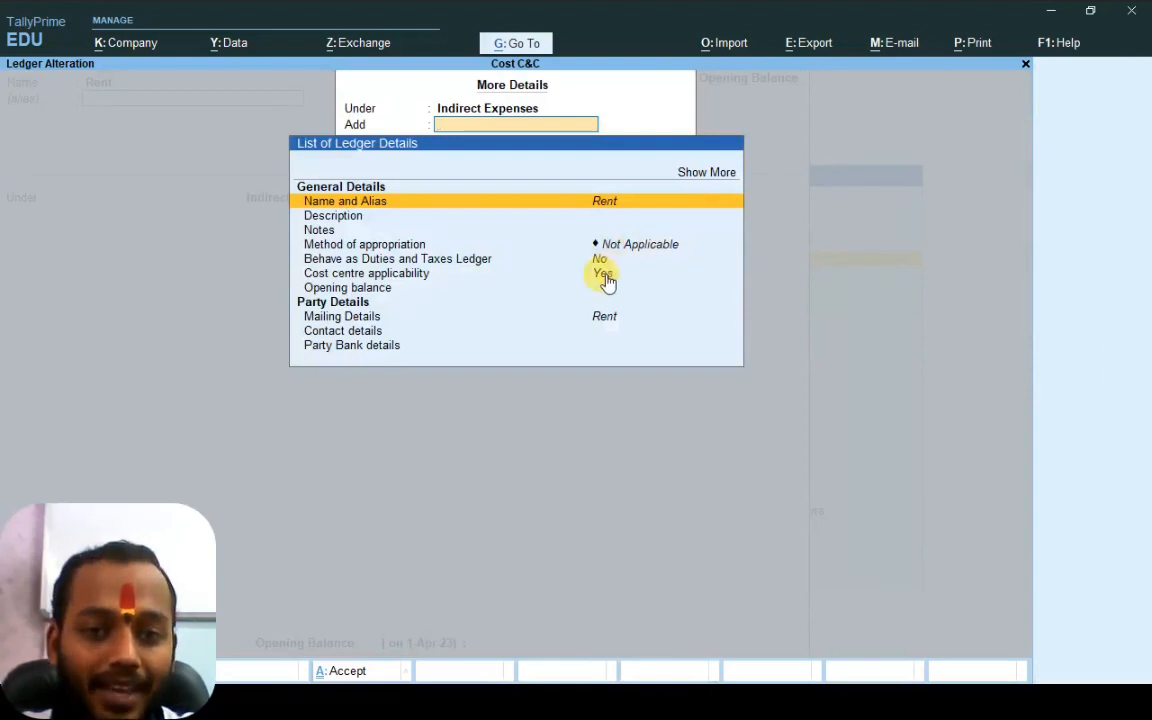
{"action": "left_click", "coordinate": [604, 274]}
{"action": "left_click", "coordinate": [606, 279]}
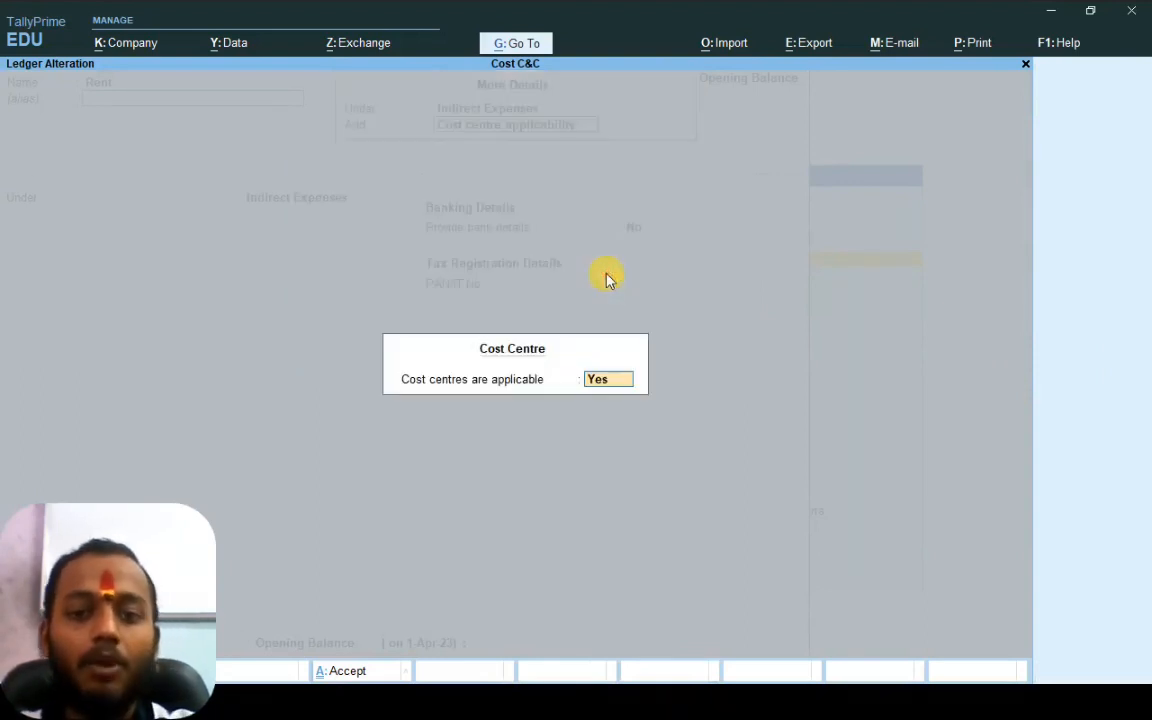
{"action": "type", "text": "n"}
{"action": "key", "text": "Return"}
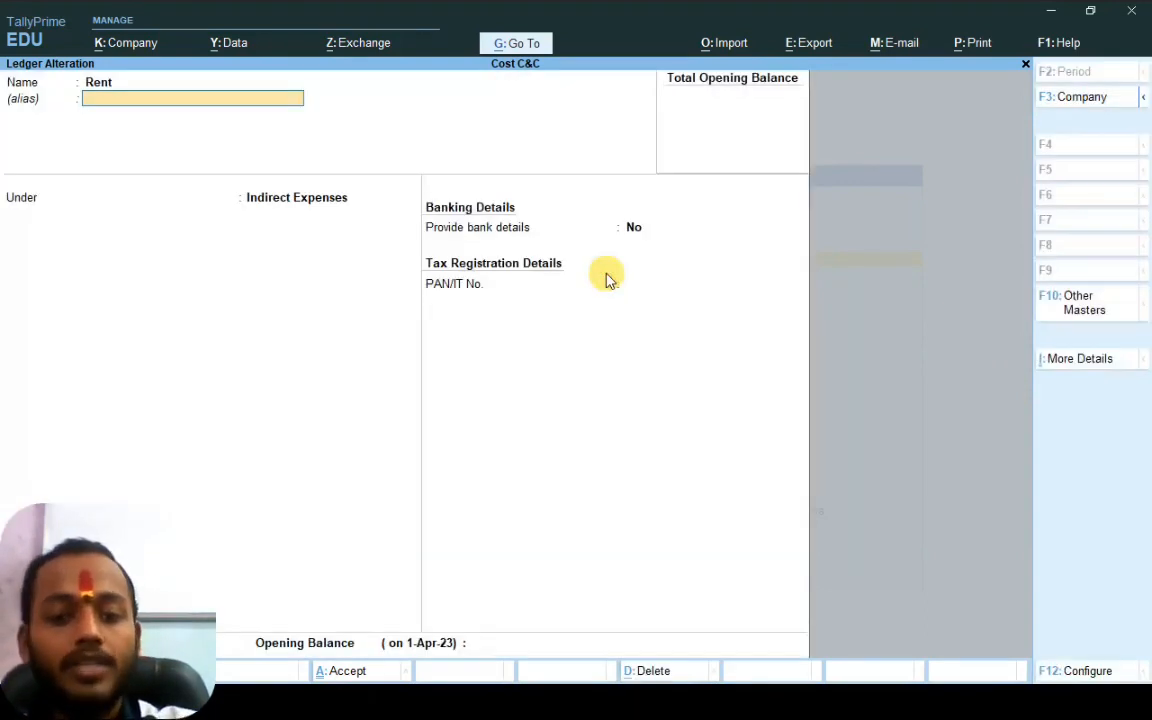
{"action": "key", "text": "ctrl"}
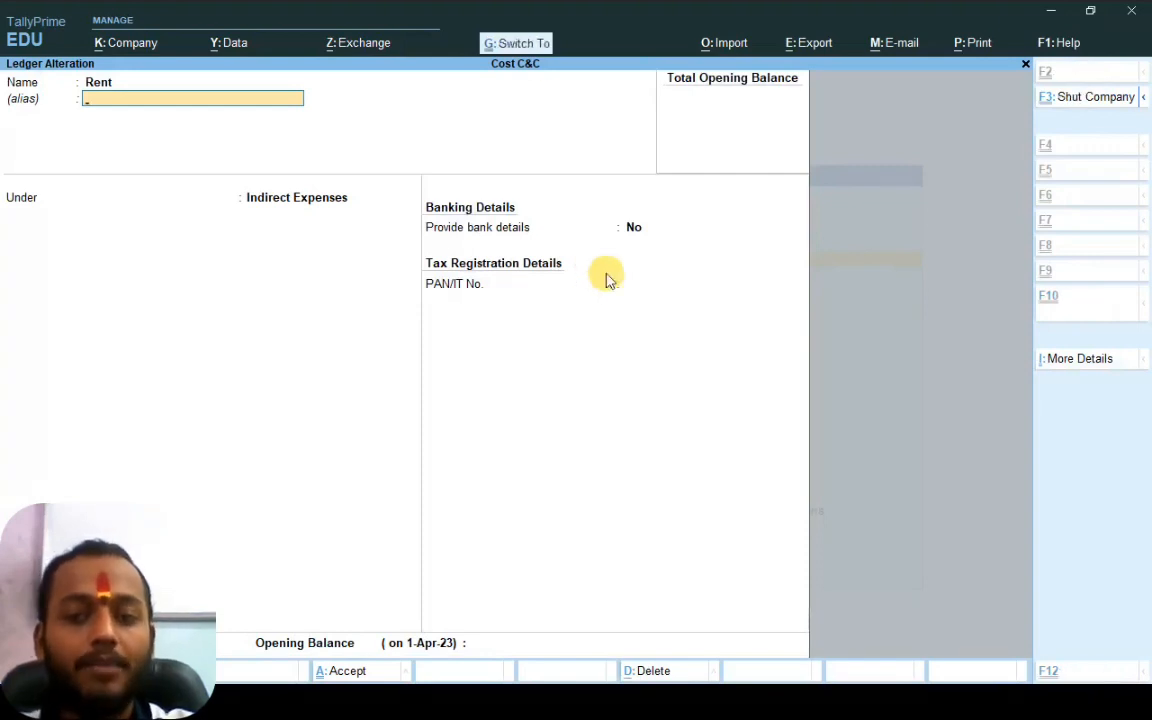
{"action": "key", "text": "ctrl+a"}
{"action": "key", "text": "Escape"}
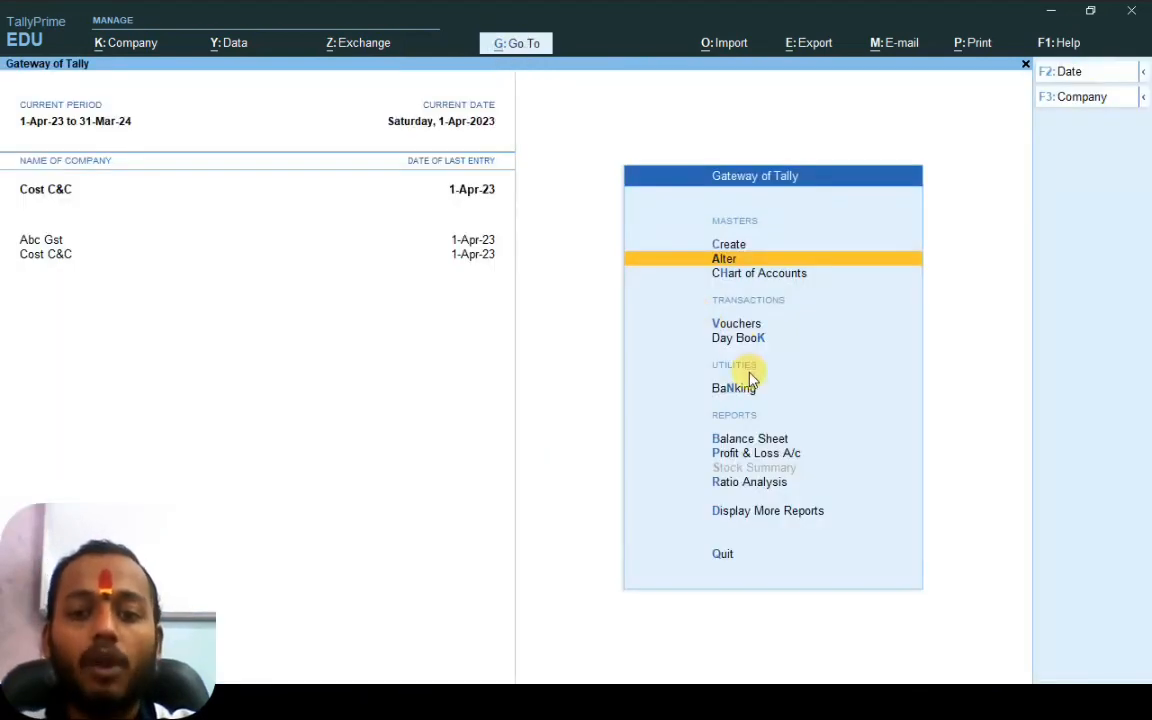
Start payment voucher 1 and debit the Rent ledger with 2000
{"action": "key", "text": "v"}
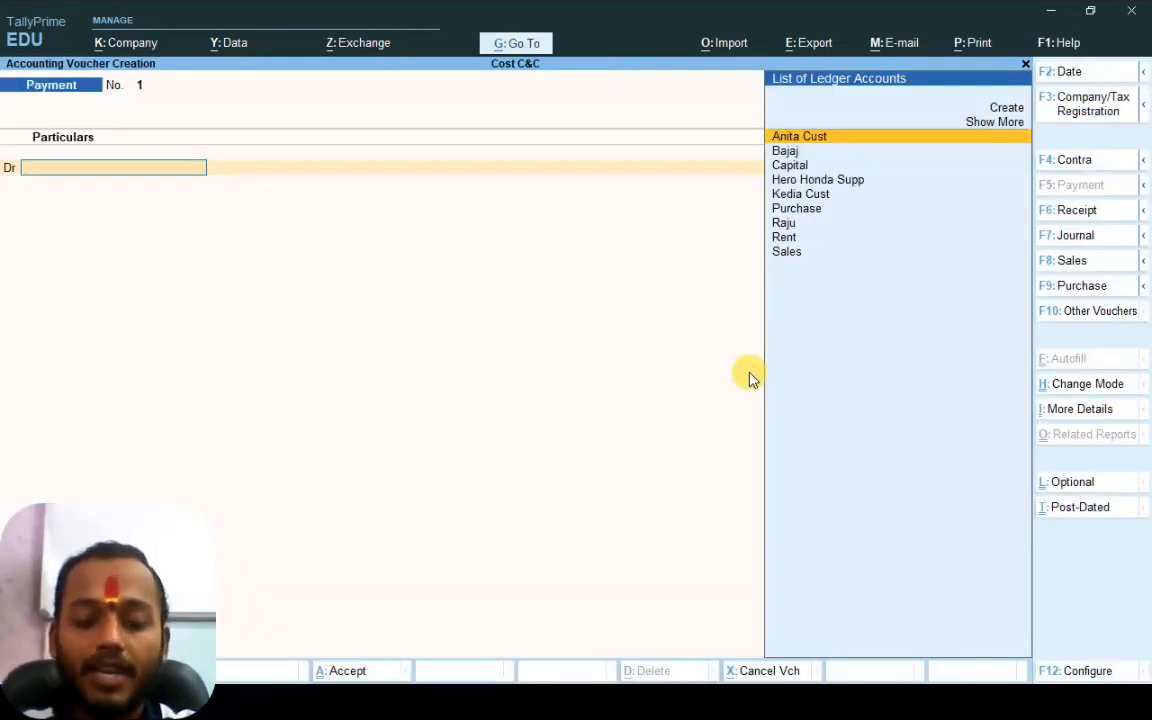
{"action": "key", "text": "Down"}
{"action": "key", "text": "Down"}
{"action": "key", "text": "Down"}
{"action": "key", "text": "Down"}
{"action": "key", "text": "Down"}
{"action": "key", "text": "Down"}
{"action": "key", "text": "Down"}
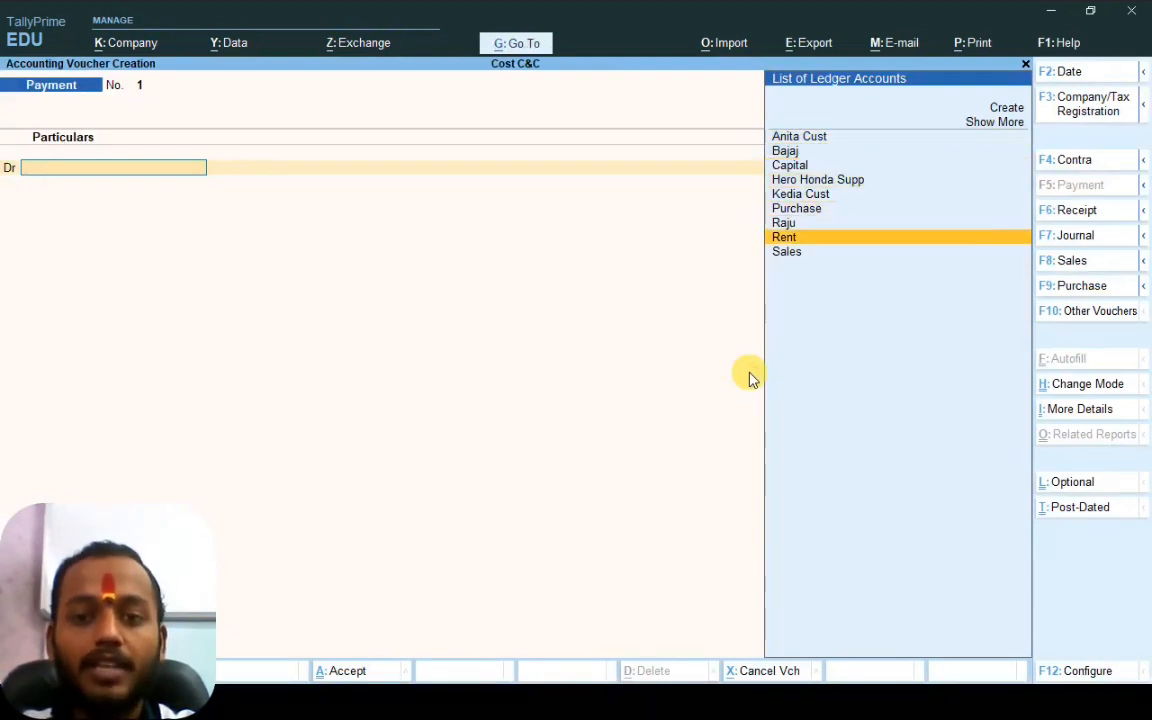
{"action": "key", "text": "Return"}
{"action": "type", "text": "2000"}
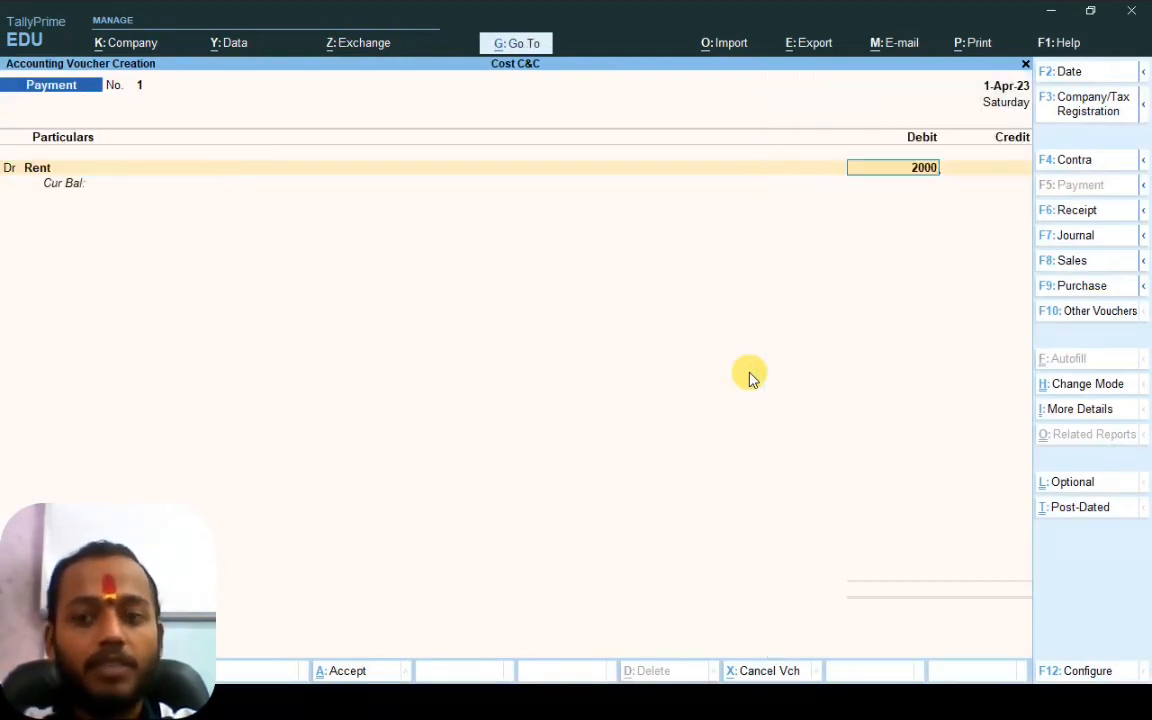
{"action": "key", "text": "Return"}
Credit Cash with 2,000 in payment voucher 1 and save it without narration
{"action": "key", "text": "Return"}
{"action": "key", "text": "Down"}
{"action": "key", "text": "Down"}
{"action": "key", "text": "Down"}
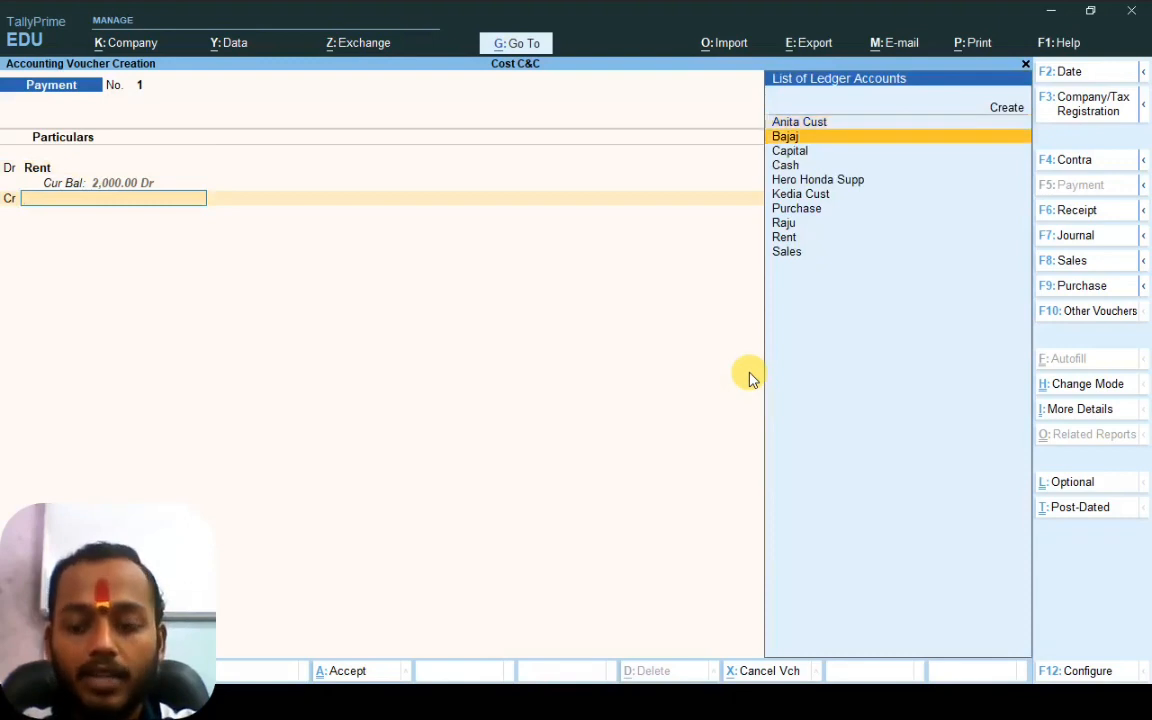
{"action": "key", "text": "Return"}
{"action": "key", "text": "Return"}
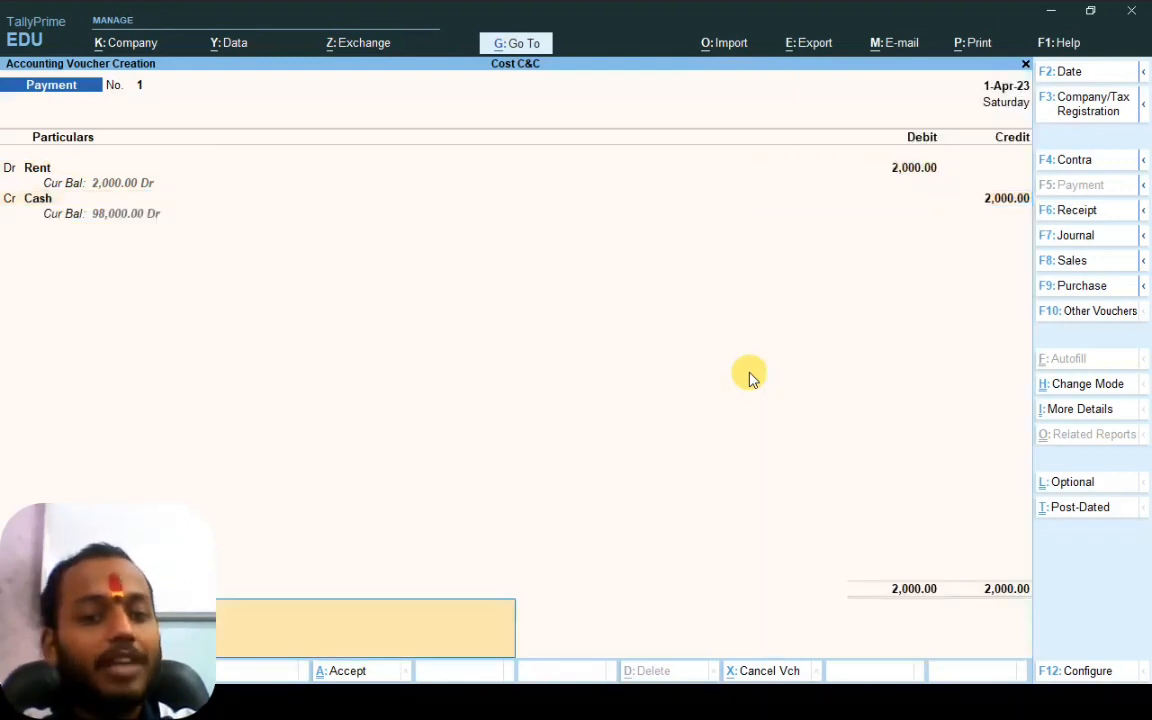
{"action": "key", "text": "Return"}
{"action": "key", "text": "Return"}
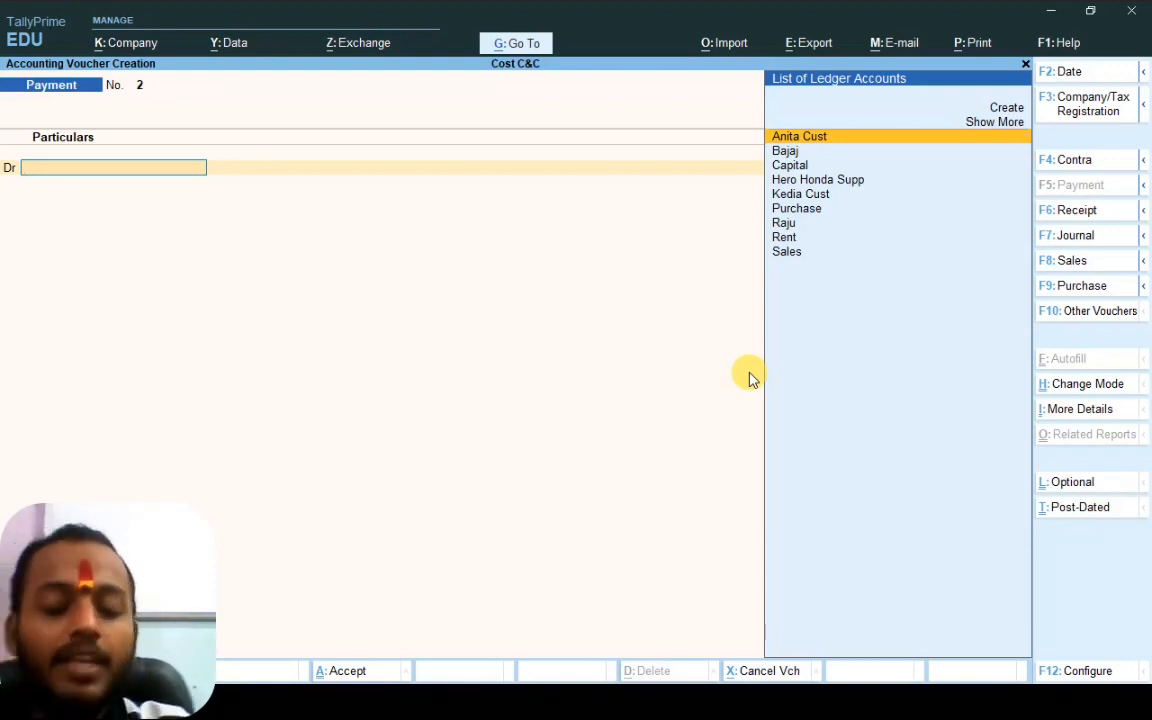
Review the Day Book entries and inspect the cost centre allocation in purchase voucher 1 without changing it
{"action": "key", "text": "Escape"}
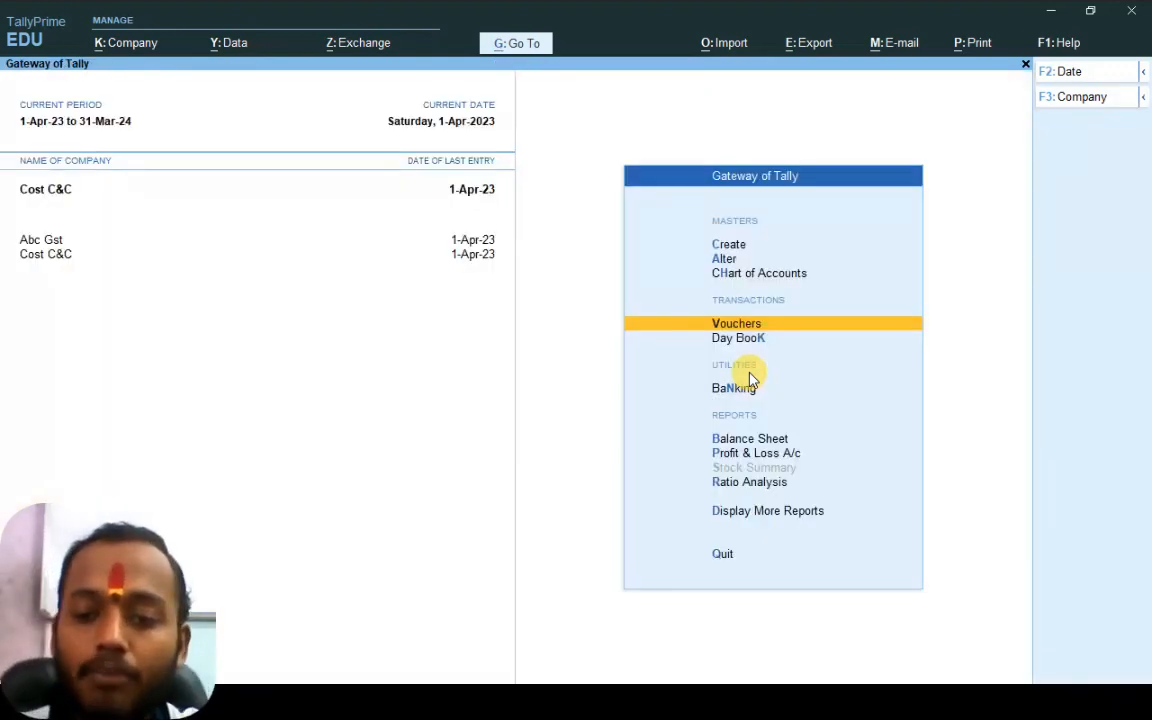
{"action": "key", "text": "Down"}
{"action": "key", "text": "Down"}
{"action": "key", "text": "Up"}
{"action": "key", "text": "Return"}
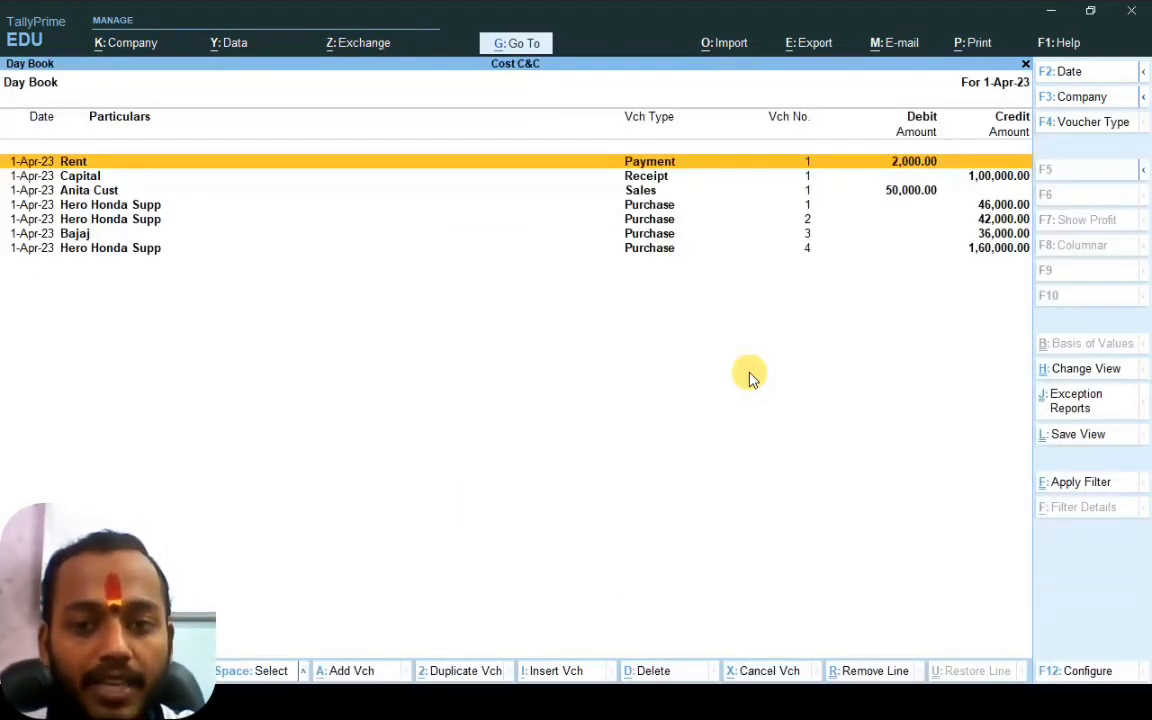
{"action": "key", "text": "Down"}
{"action": "key", "text": "Down"}
{"action": "key", "text": "Down"}
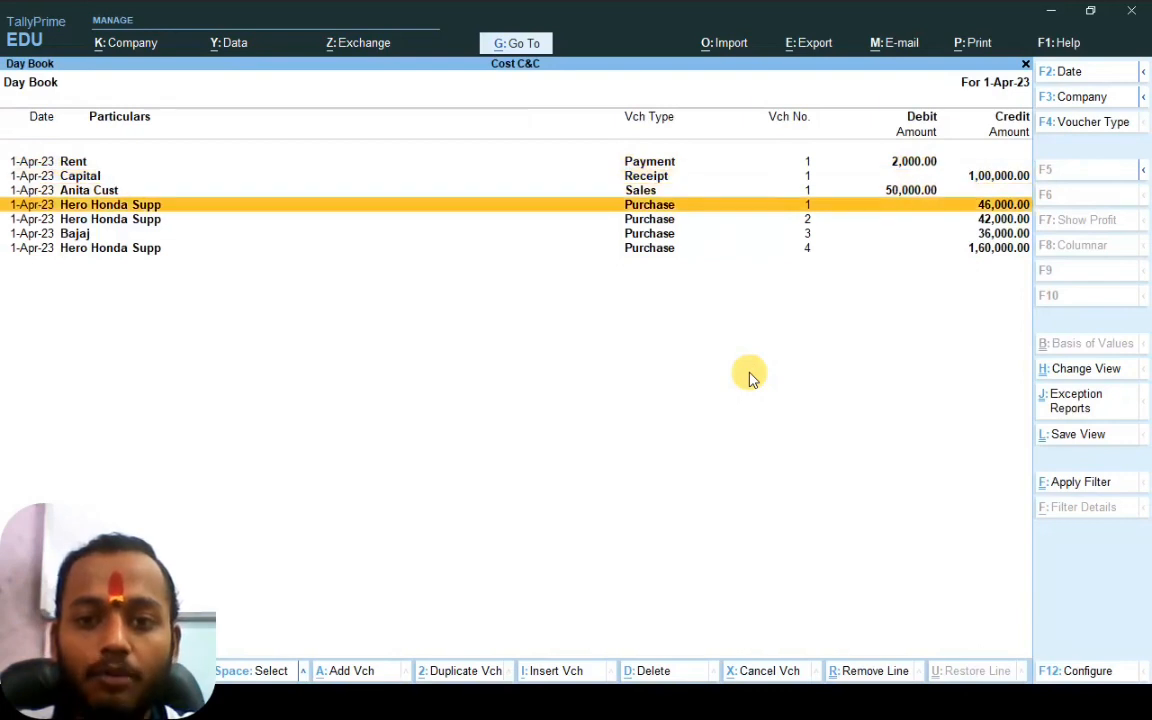
{"action": "key", "text": "Return"}
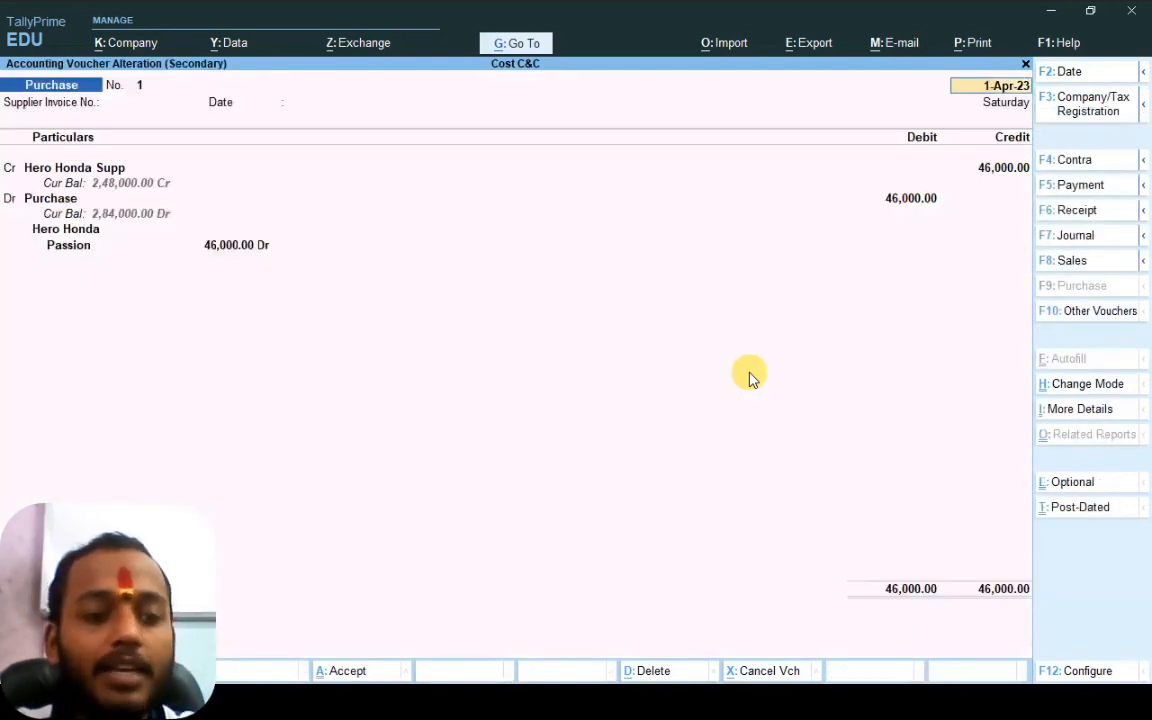
{"action": "key", "text": "BackSpace"}
{"action": "key", "text": "Escape"}
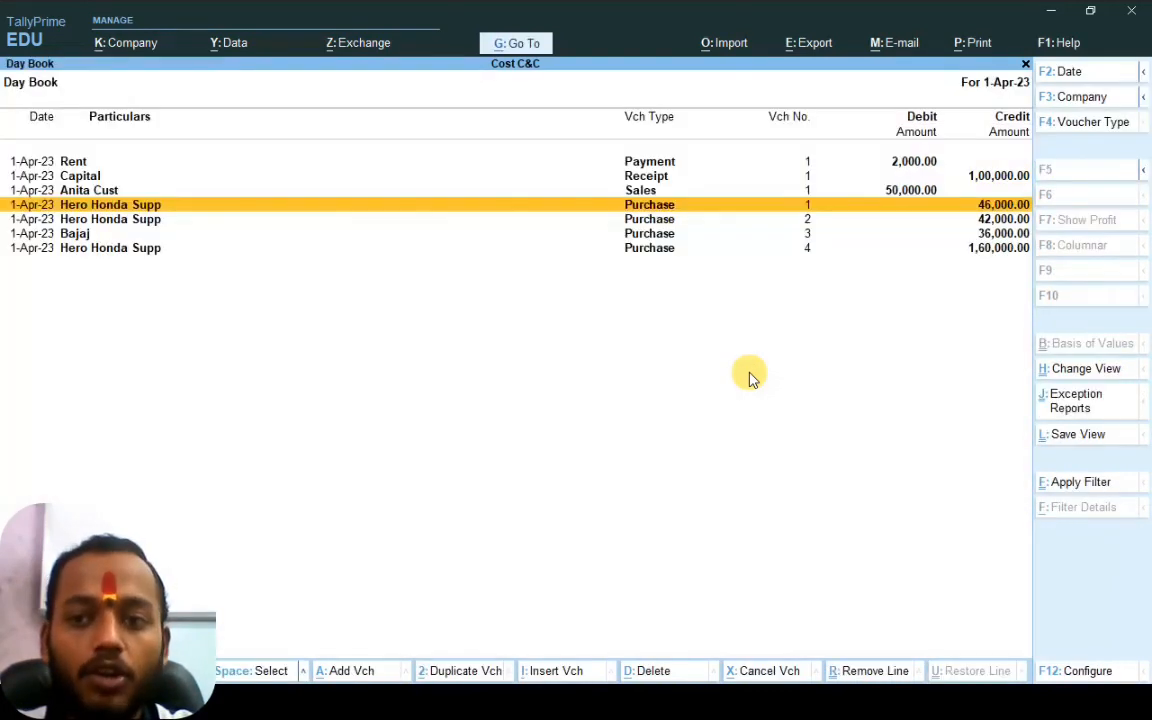
{"action": "key", "text": "Escape"}
Examine the company's Balance Sheet and return to the Gateway of Tally
{"action": "key", "text": "Down"}
{"action": "key", "text": "Down"}
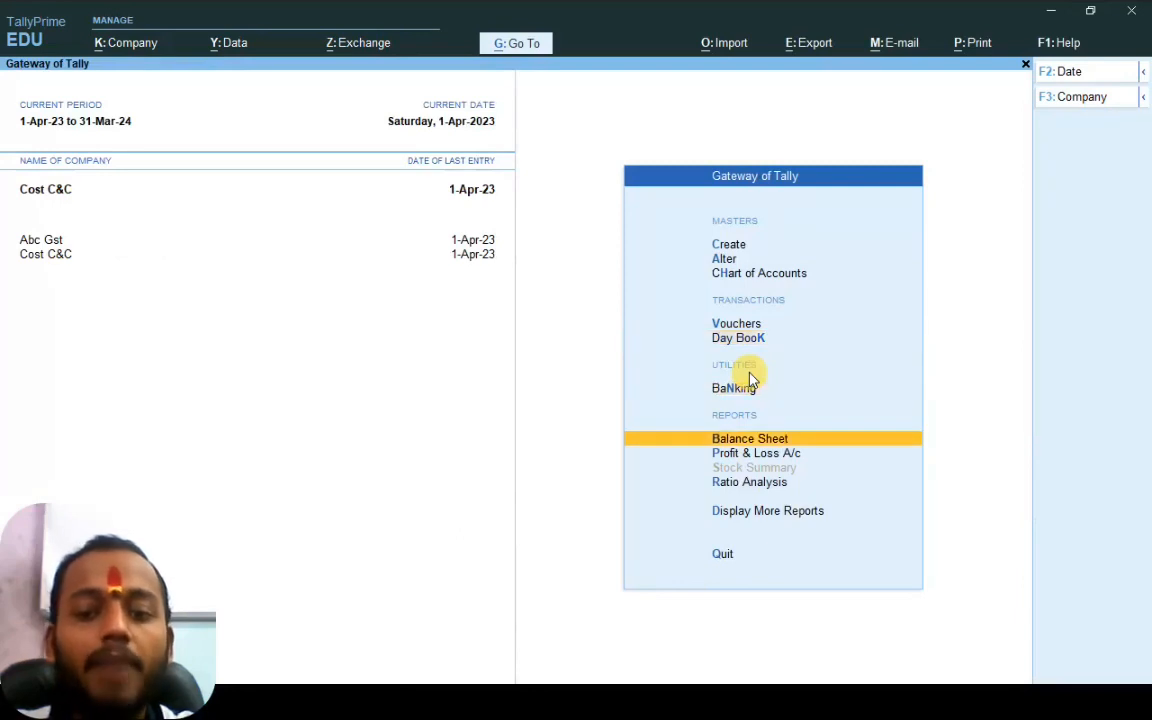
{"action": "key", "text": "Return"}
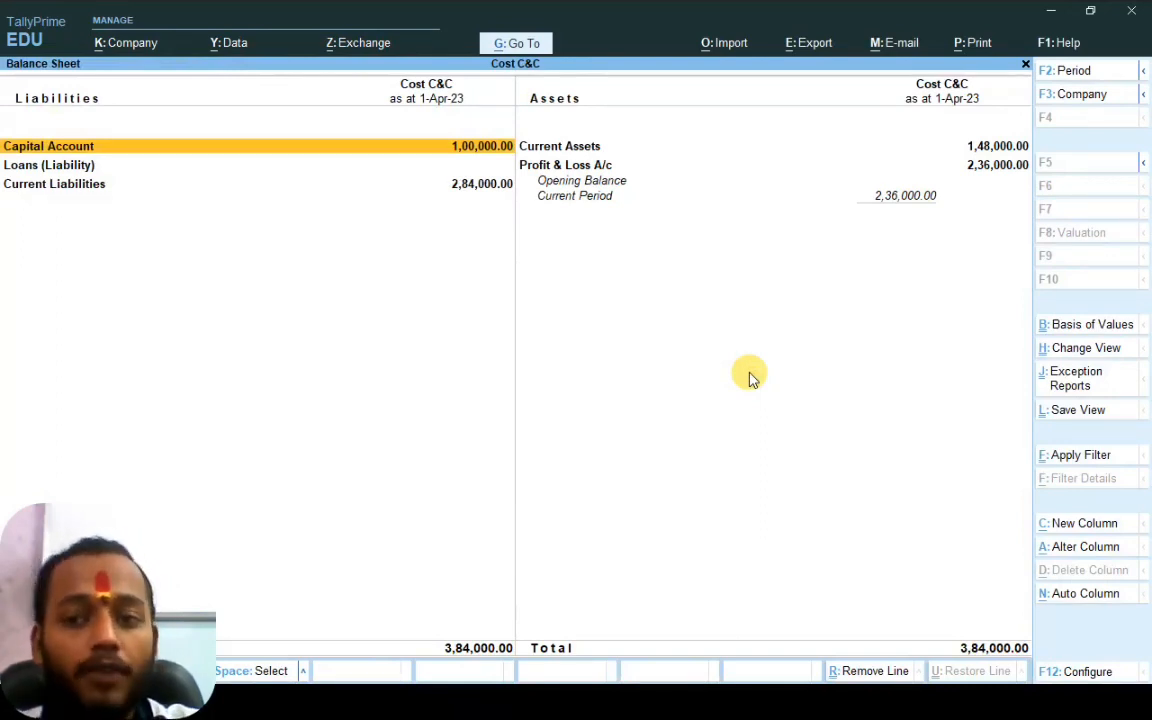
{"action": "key", "text": "Escape"}
Examine the purchases, sales and indirect expenses in the Profit & Loss account, and return to the Gateway of Tally
{"action": "key", "text": "Up"}
{"action": "key", "text": "Up"}
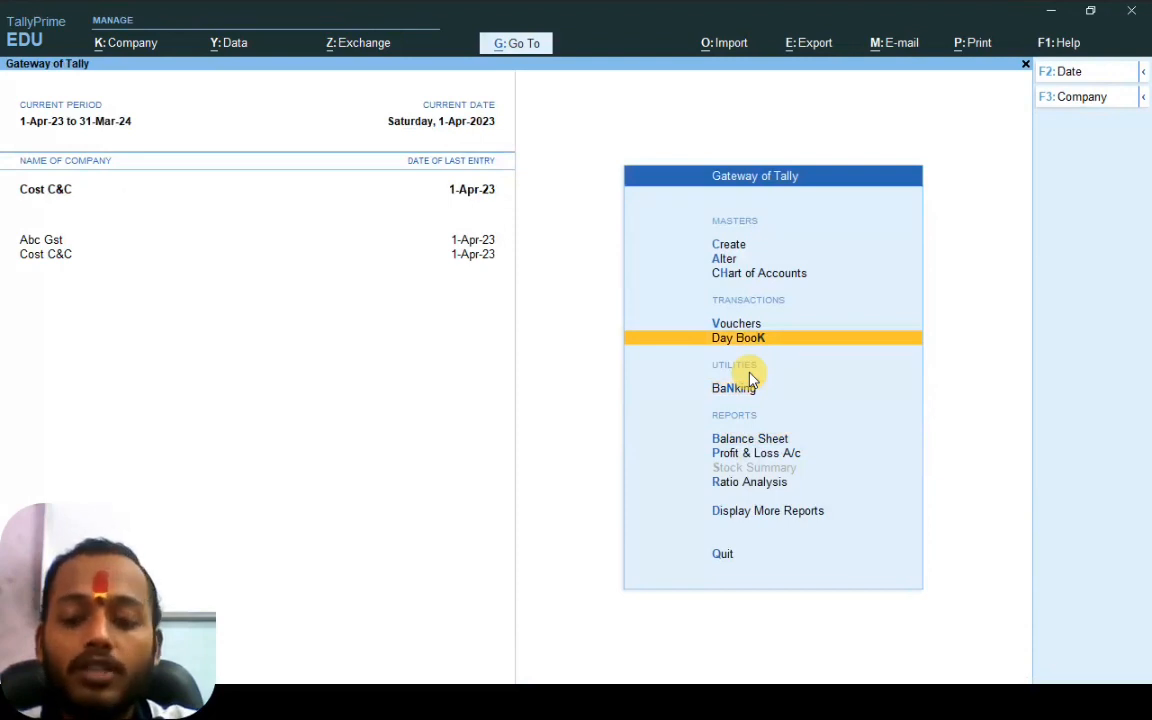
{"action": "key", "text": "Down"}
{"action": "key", "text": "Down"}
{"action": "key", "text": "Down"}
{"action": "key", "text": "Return"}
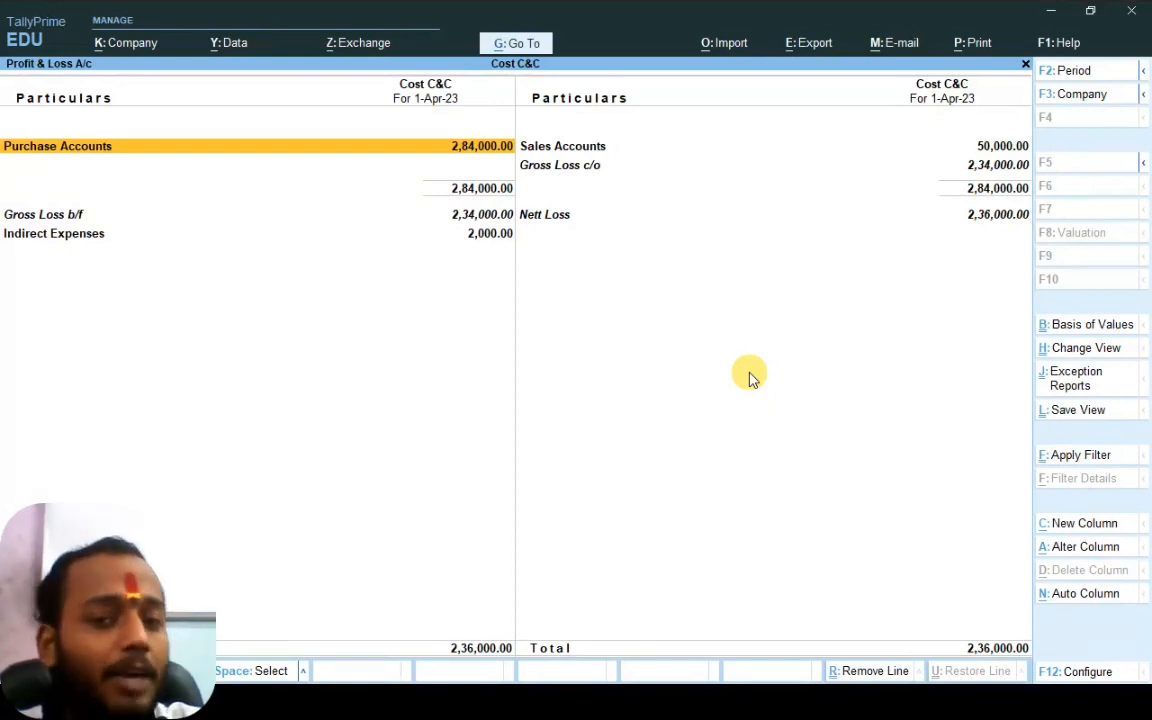
{"action": "key", "text": "Escape"}
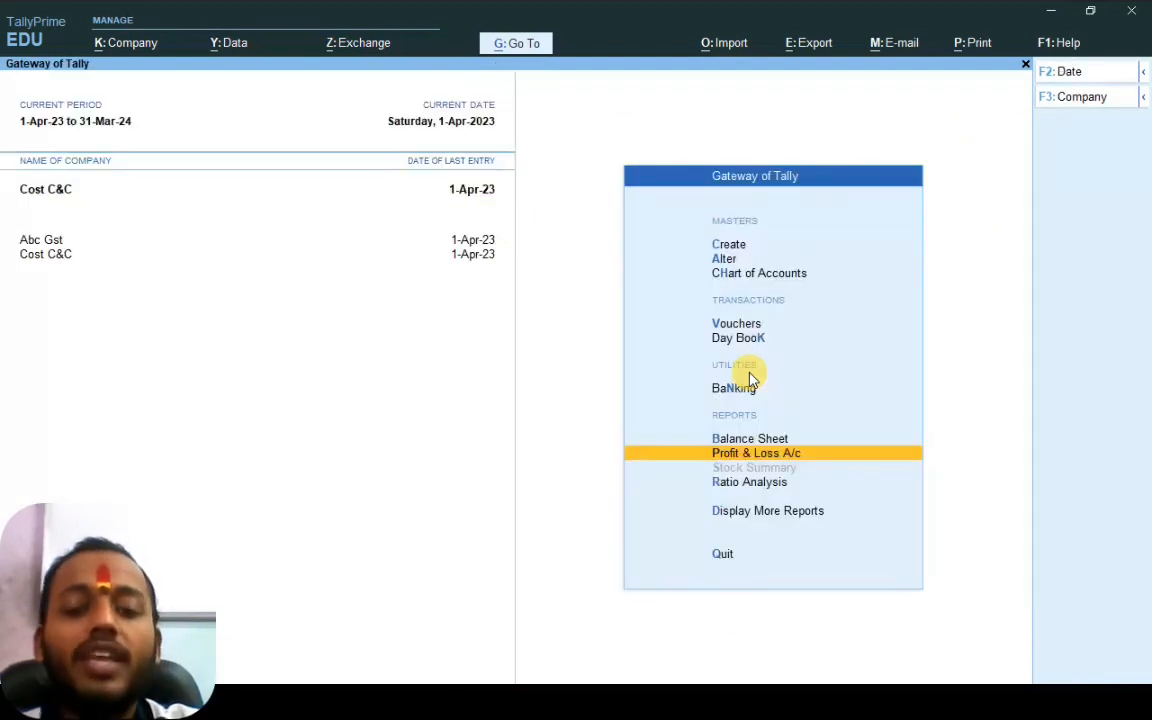